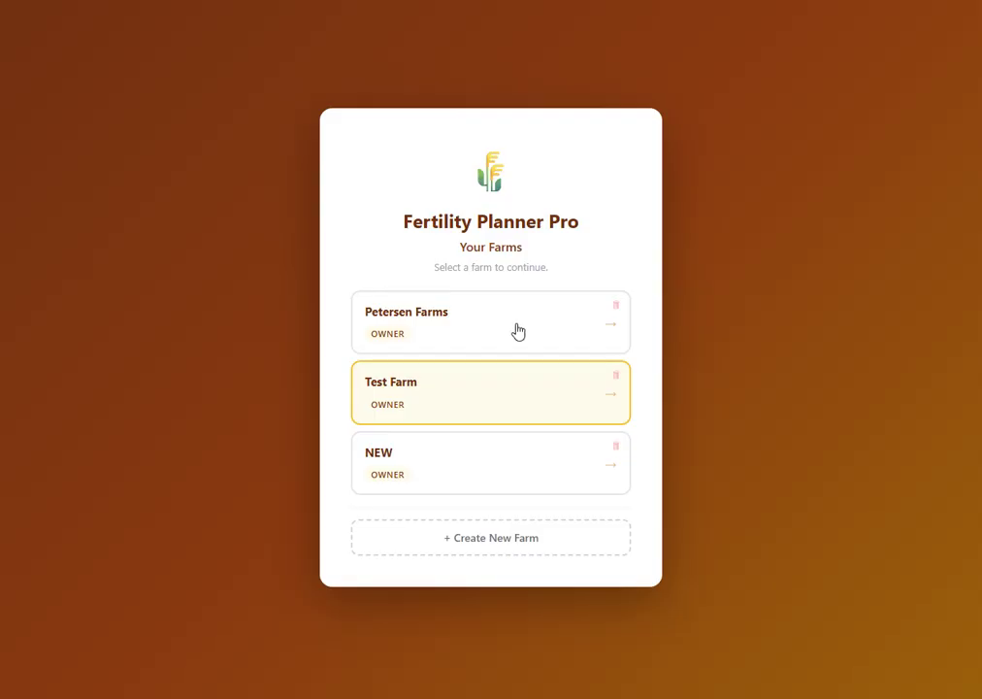
# - Open Test Farm and review its dashboard, including the spring application total and the cost per acre by field chart
pyautogui.click(444, 397)
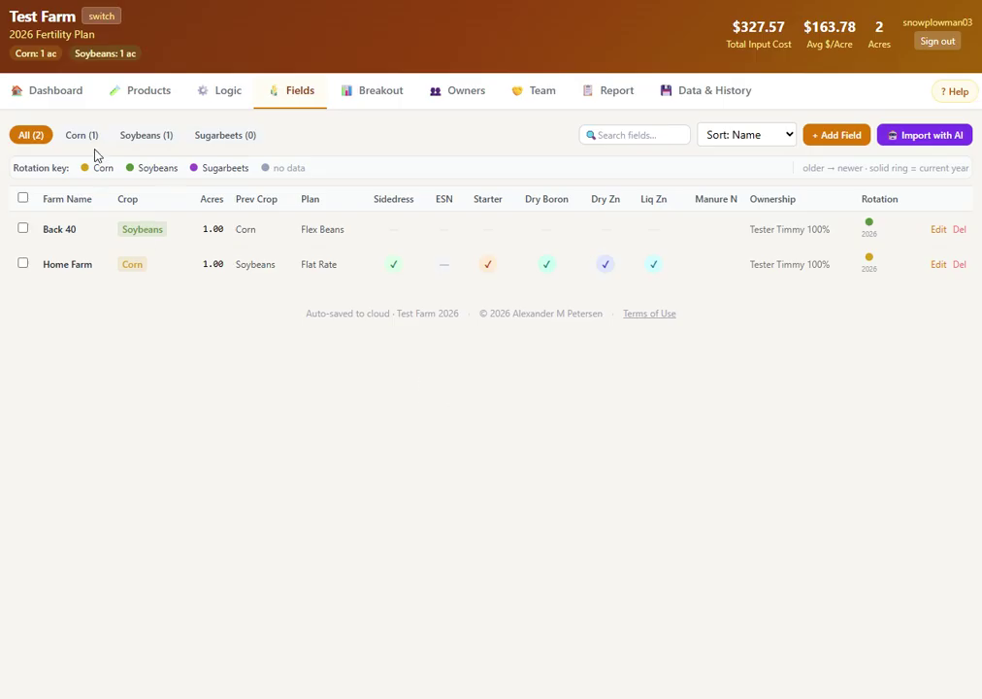
pyautogui.click(57, 93)
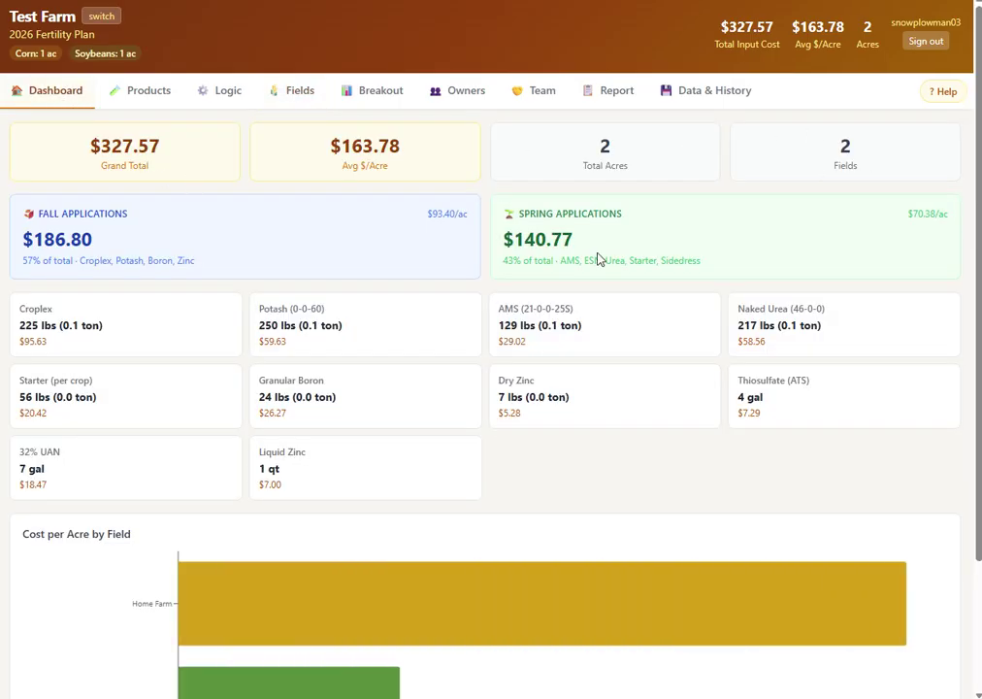
pyautogui.moveTo(582, 243); pyautogui.dragTo(500, 246)
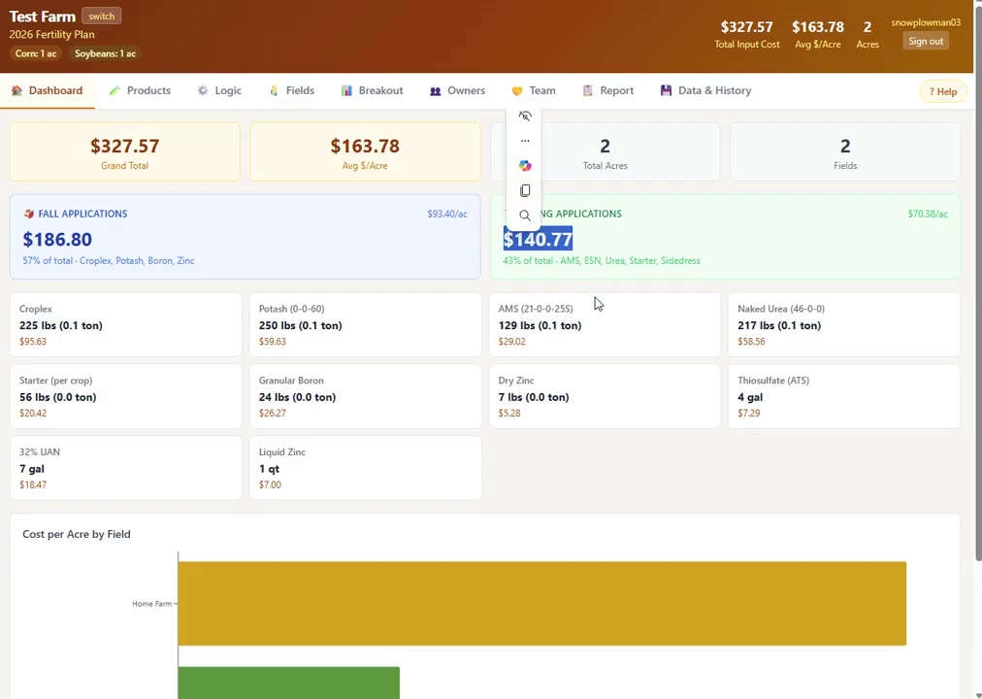
pyautogui.scroll(-2, 613, 439)
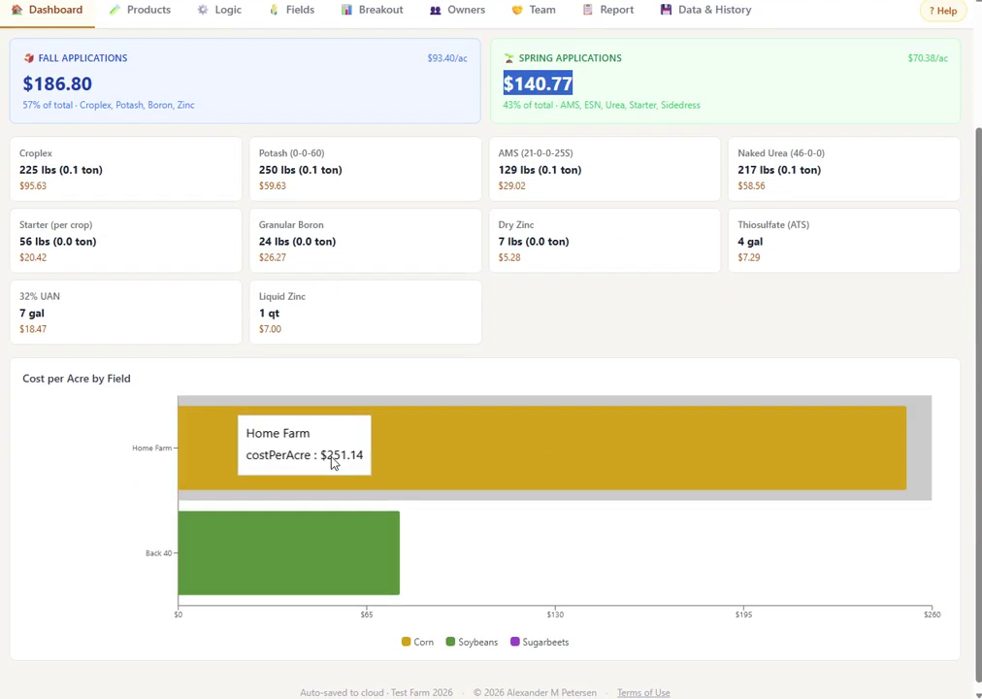
pyautogui.scroll(2, 364, 320)
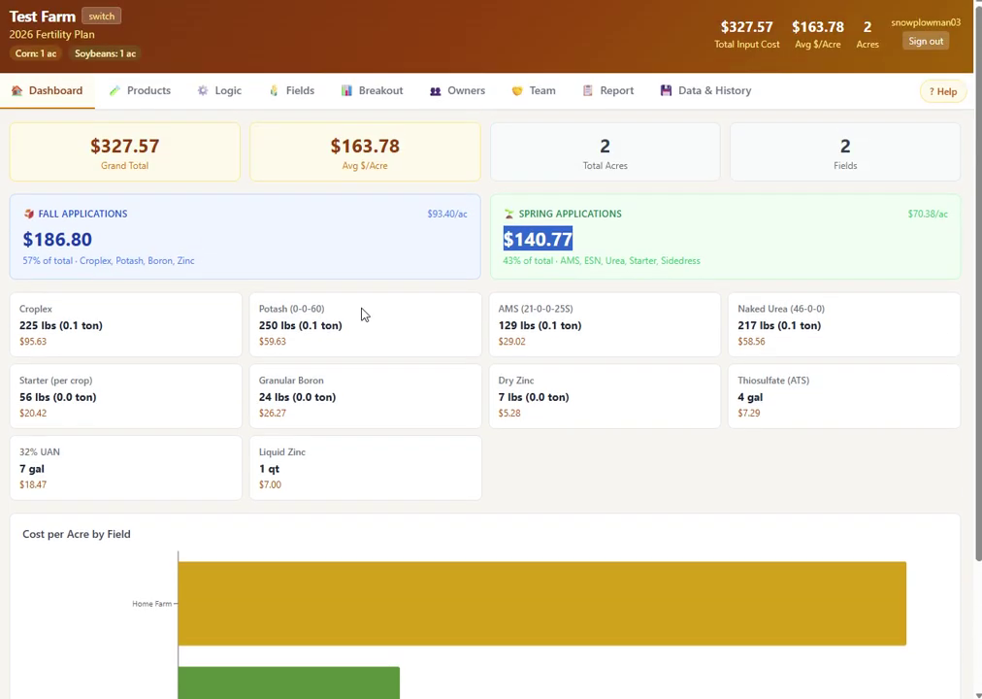
# - Look through the quick price update list of all product prices and collapse it again
pyautogui.click(144, 94)
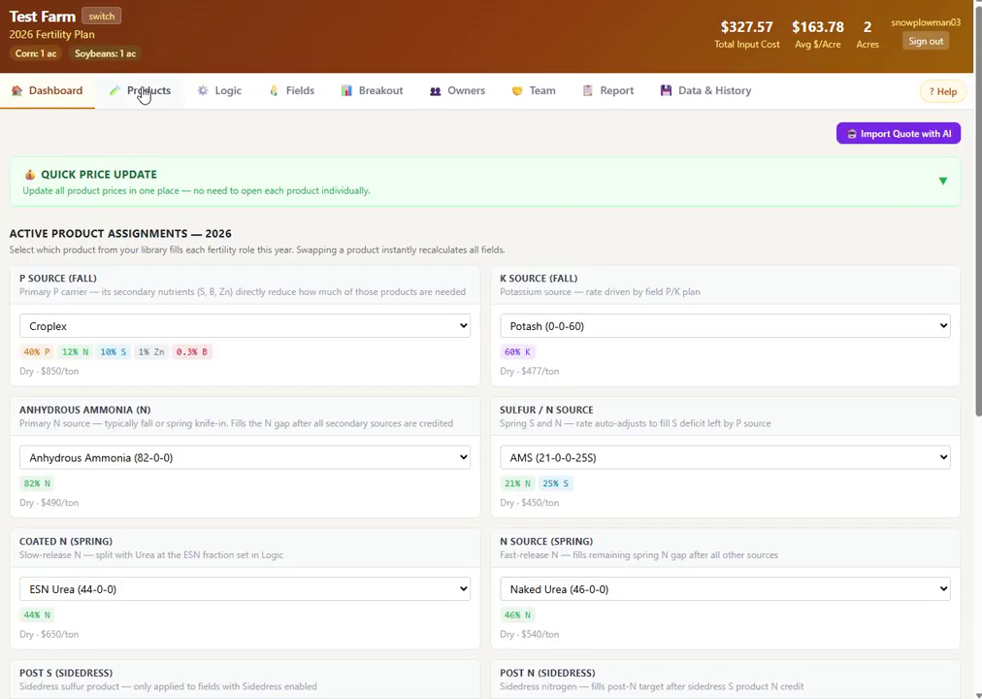
pyautogui.click(300, 188)
pyautogui.scroll(-3, 354, 230)
pyautogui.scroll(3, 355, 227)
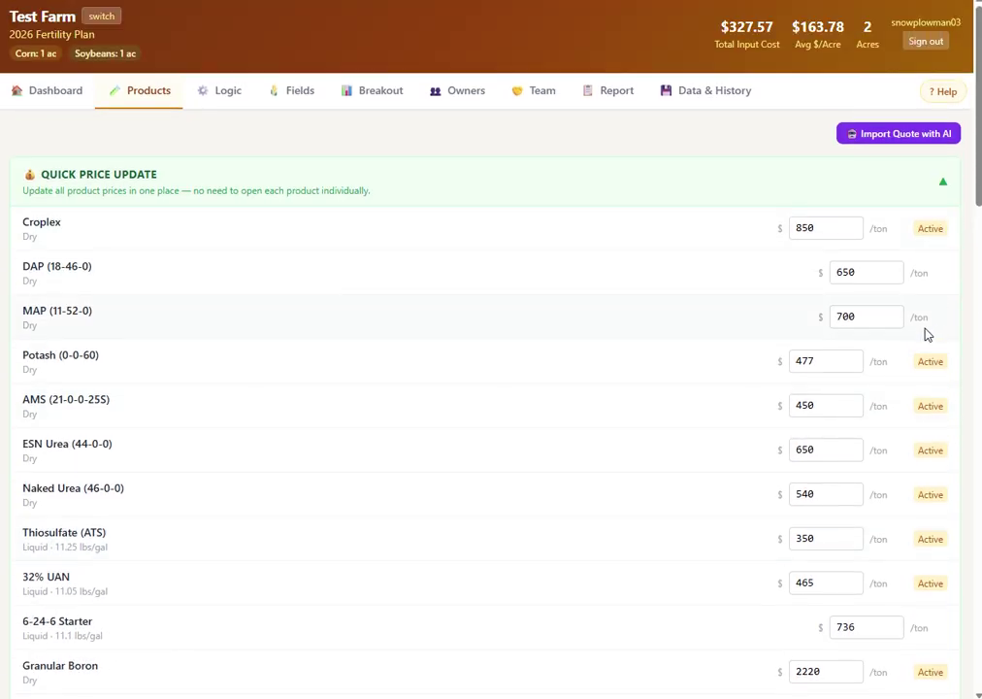
pyautogui.click(493, 190)
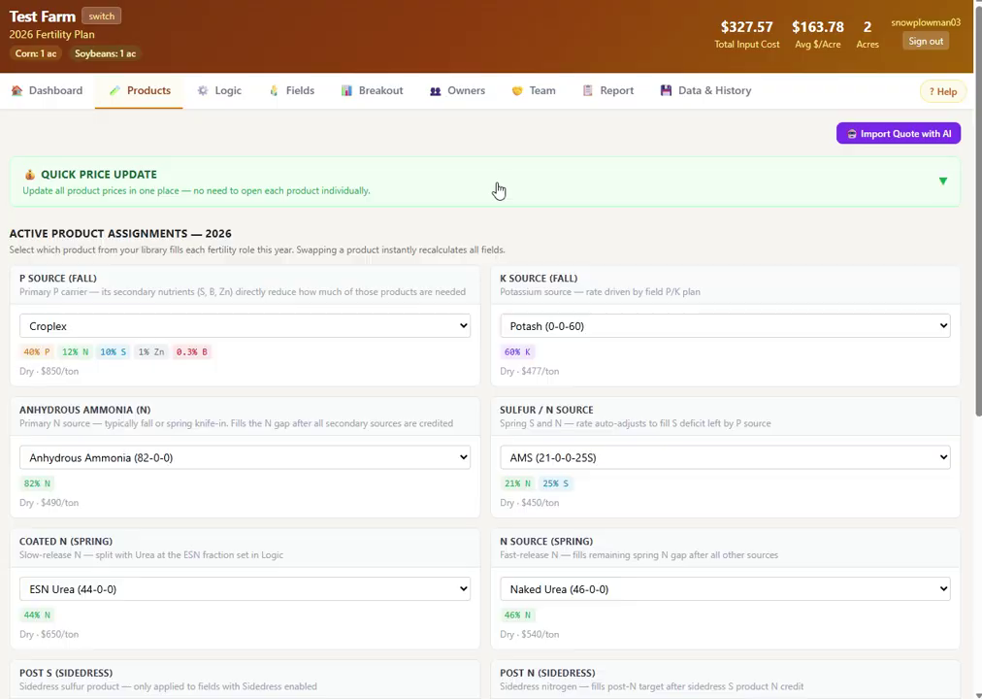
# - Switch the active fall P source to DAP (18-46-0) and back to Croplex
pyautogui.scroll(-1, 211, 248)
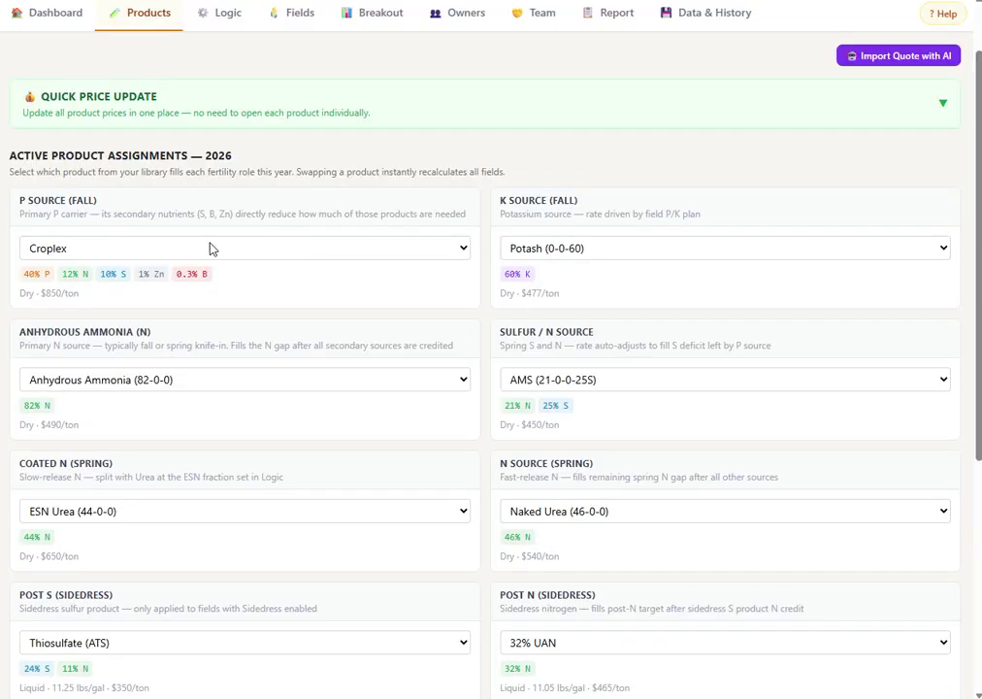
pyautogui.scroll(1, 277, 247)
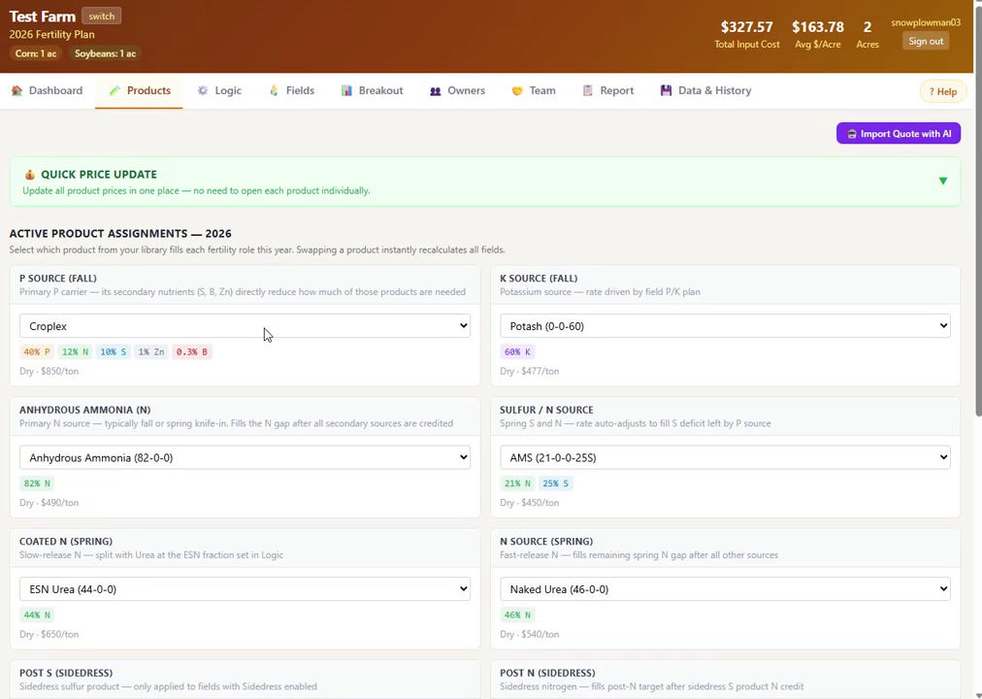
pyautogui.click(267, 332)
pyautogui.scroll(-1, 252, 194)
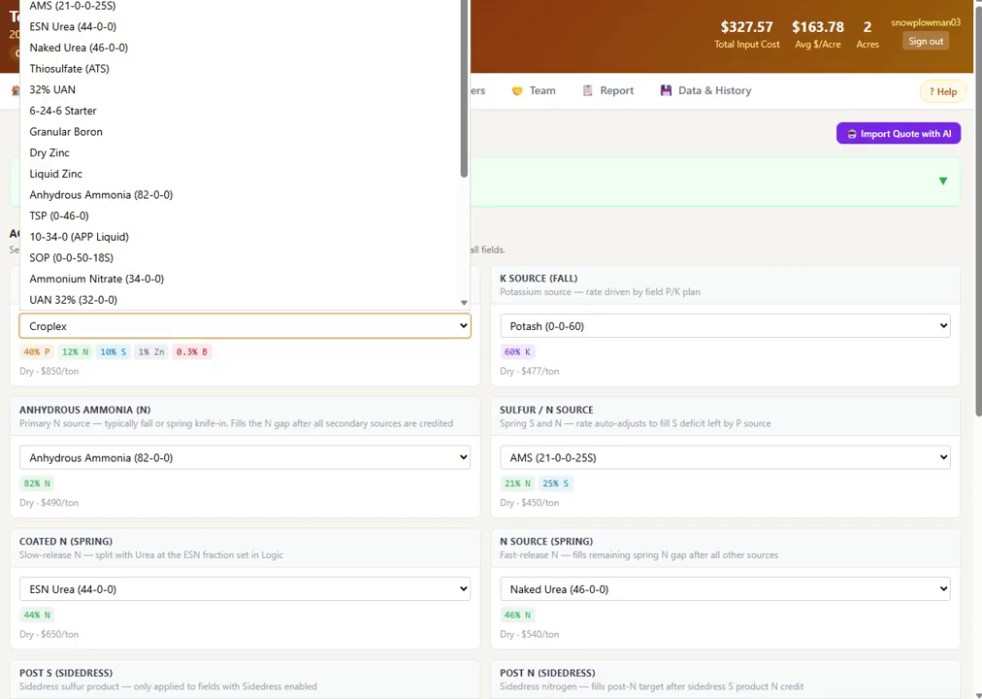
pyautogui.click(203, 1)
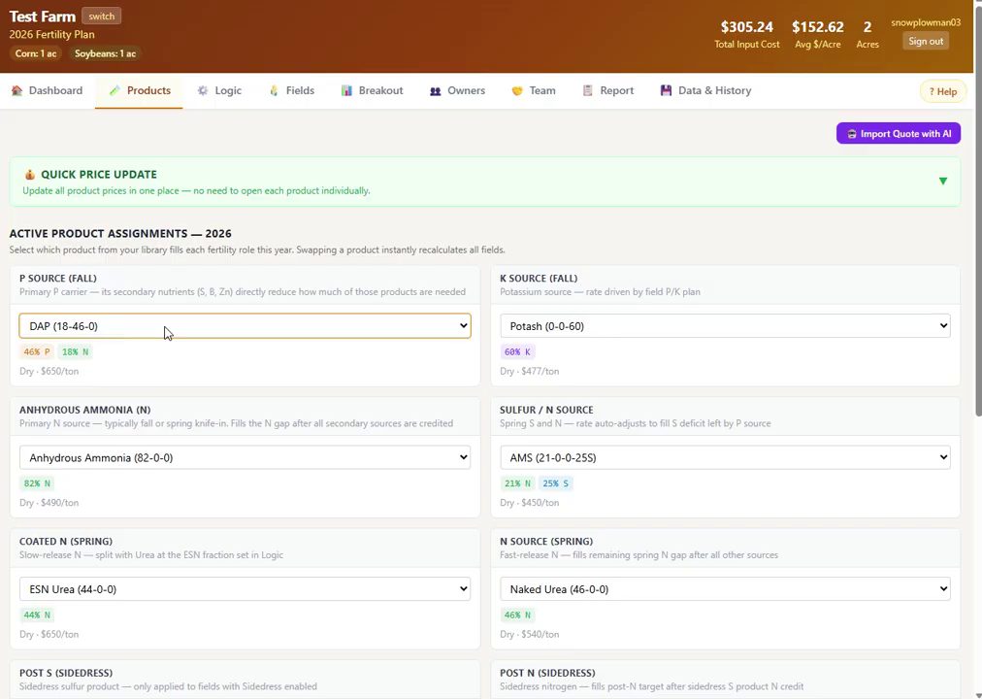
pyautogui.click(165, 333)
pyautogui.click(180, 1)
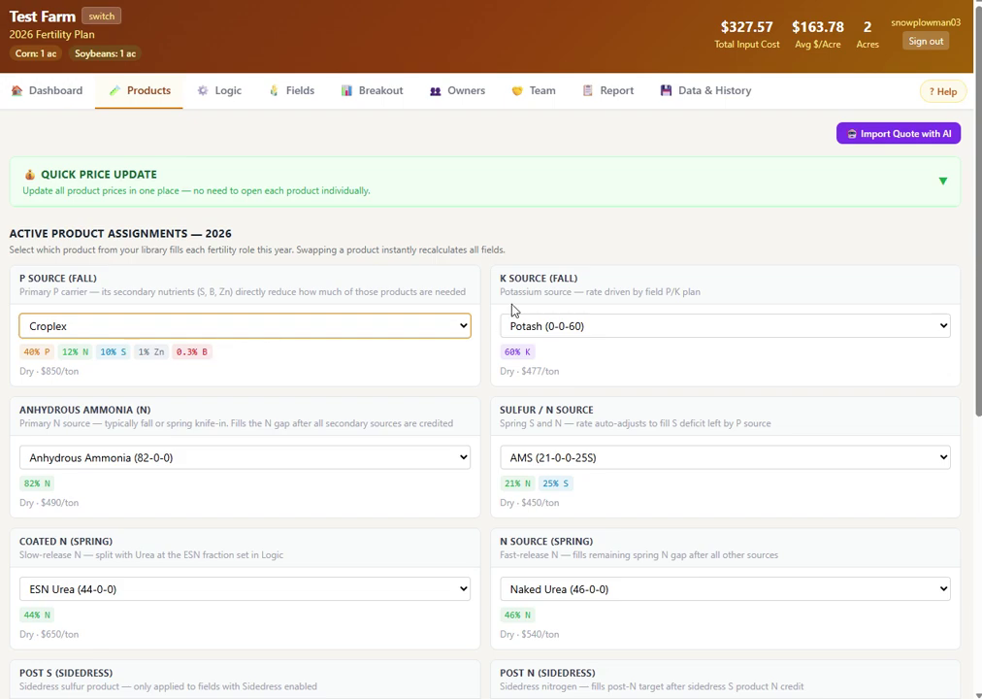
# - Expand the product library and start a new dry product named dxfg
pyautogui.scroll(-4, 512, 309)
pyautogui.scroll(-1, 514, 309)
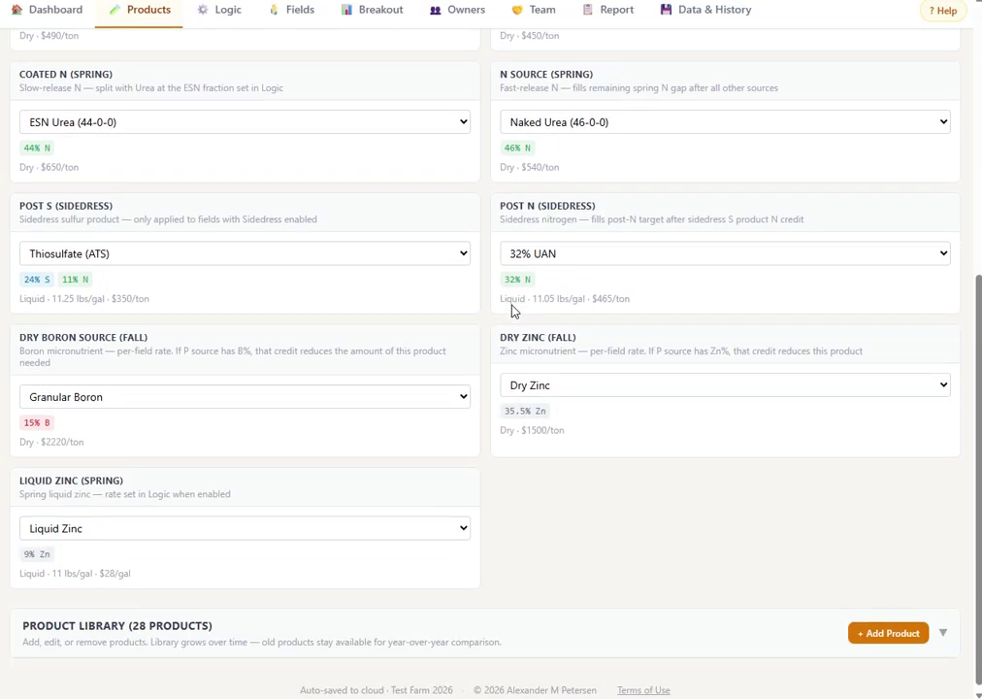
pyautogui.click(723, 633)
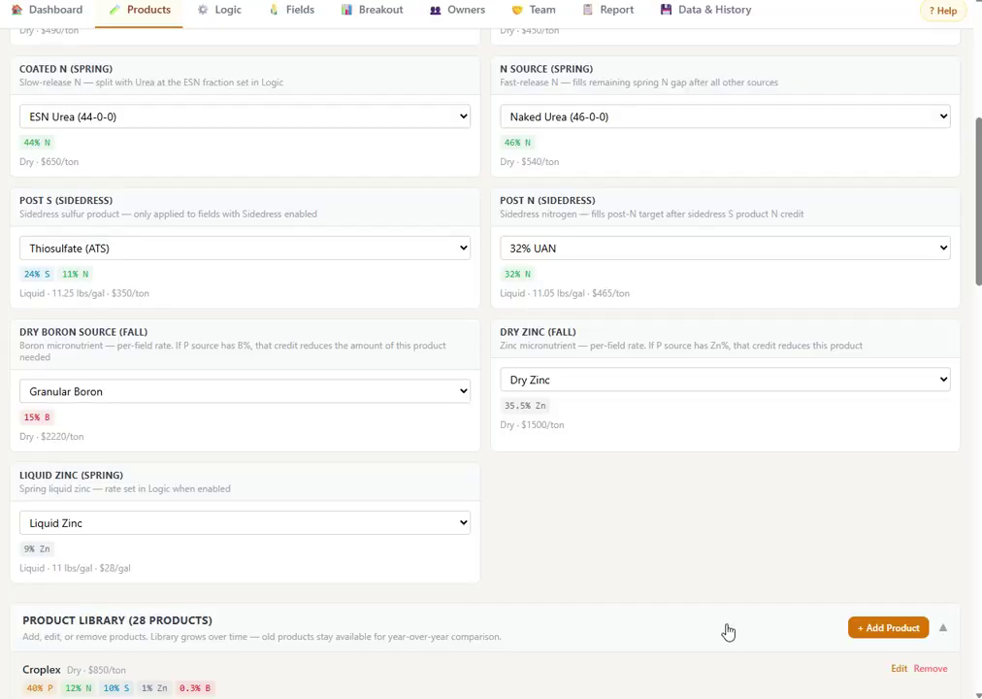
pyautogui.click(865, 632)
pyautogui.click(425, 211)
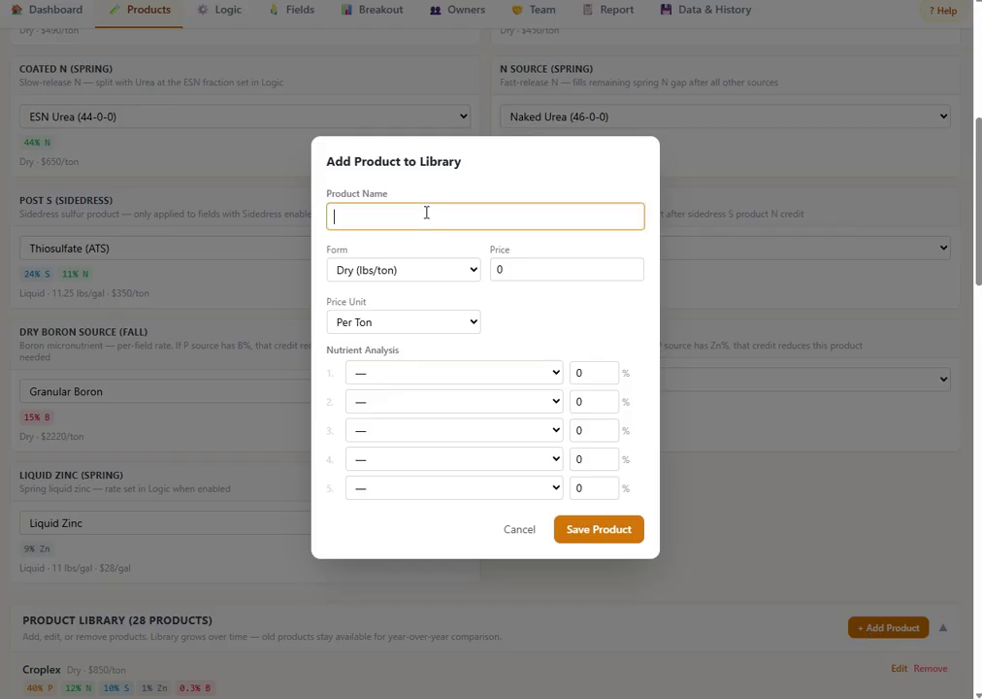
pyautogui.write('dxfg')
pyautogui.click(476, 274)
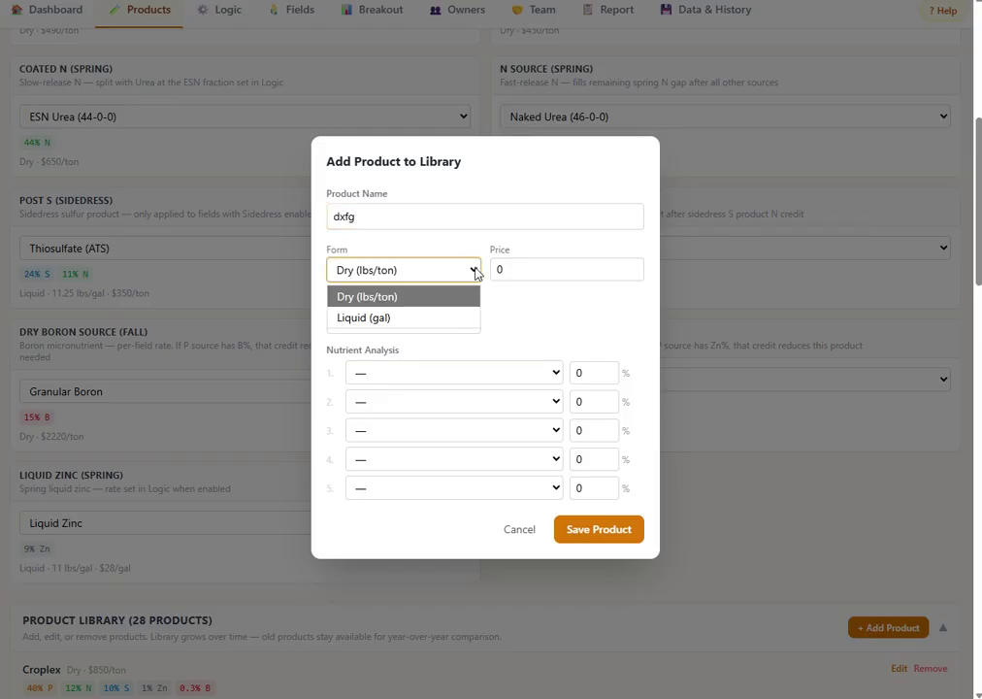
pyautogui.click(500, 269)
# - Choose Nitrogen, Phosphorus and Sulfur as the new product's first three nutrients and discard the unsaved product
pyautogui.click(422, 380)
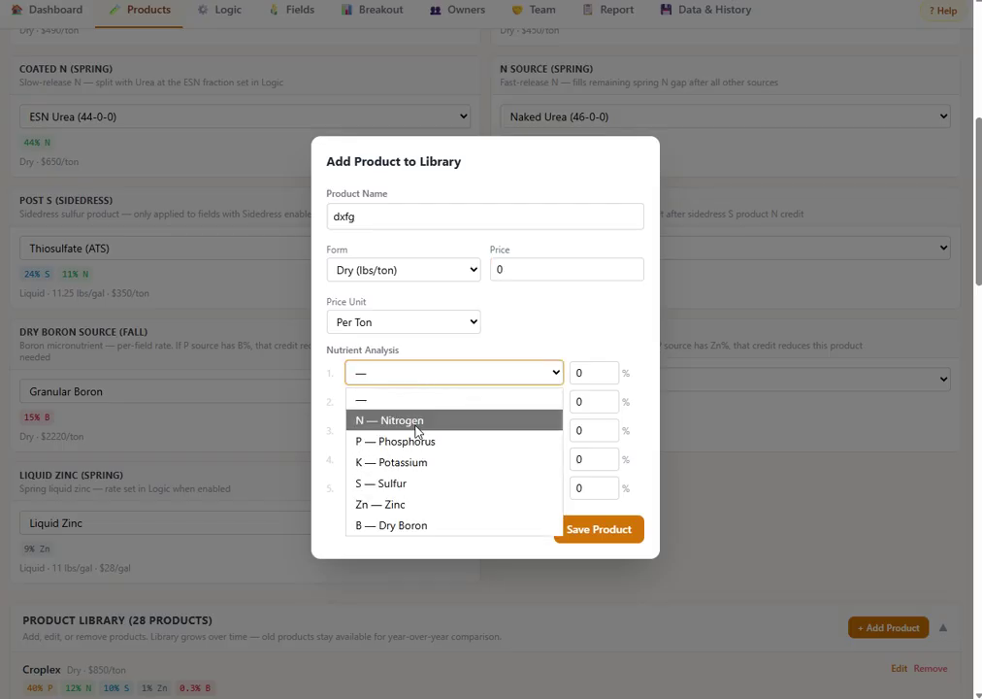
pyautogui.click(415, 421)
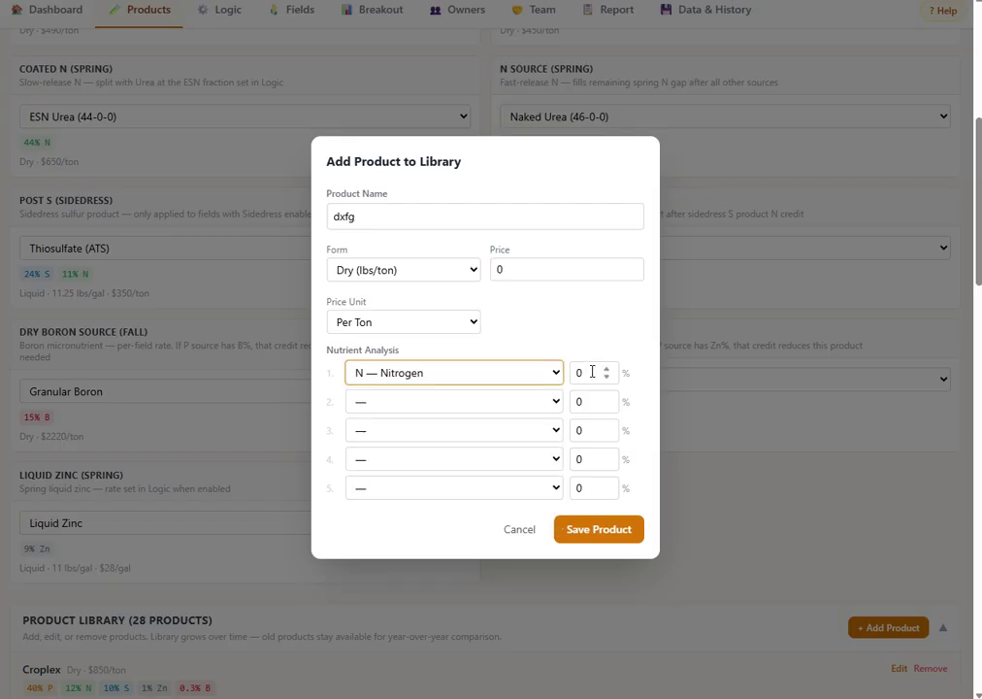
pyautogui.click(497, 400)
pyautogui.click(390, 469)
pyautogui.click(427, 432)
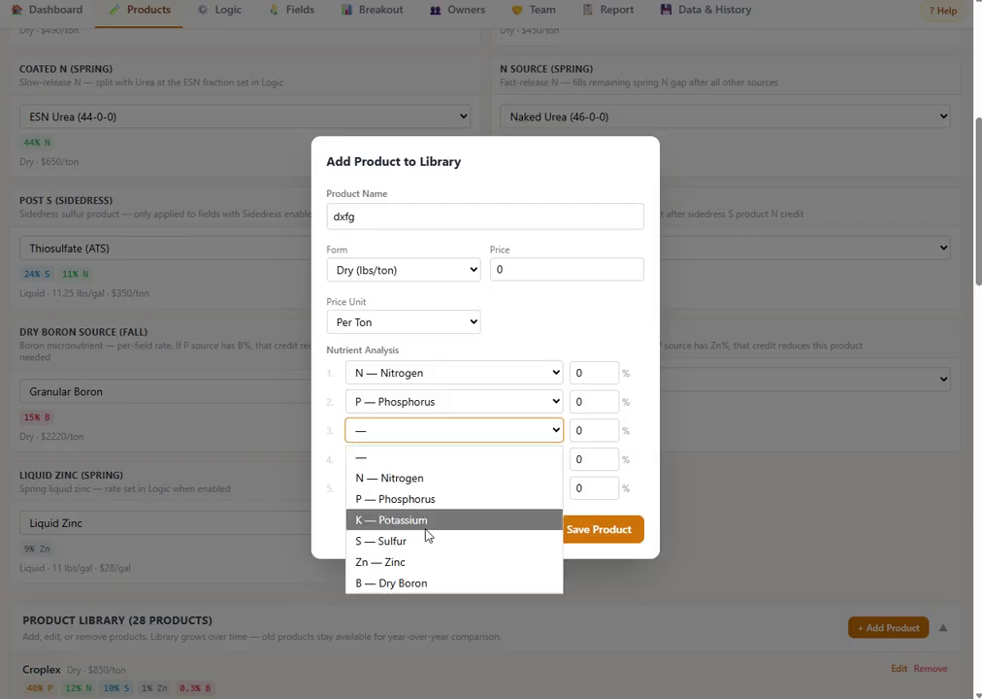
pyautogui.click(427, 540)
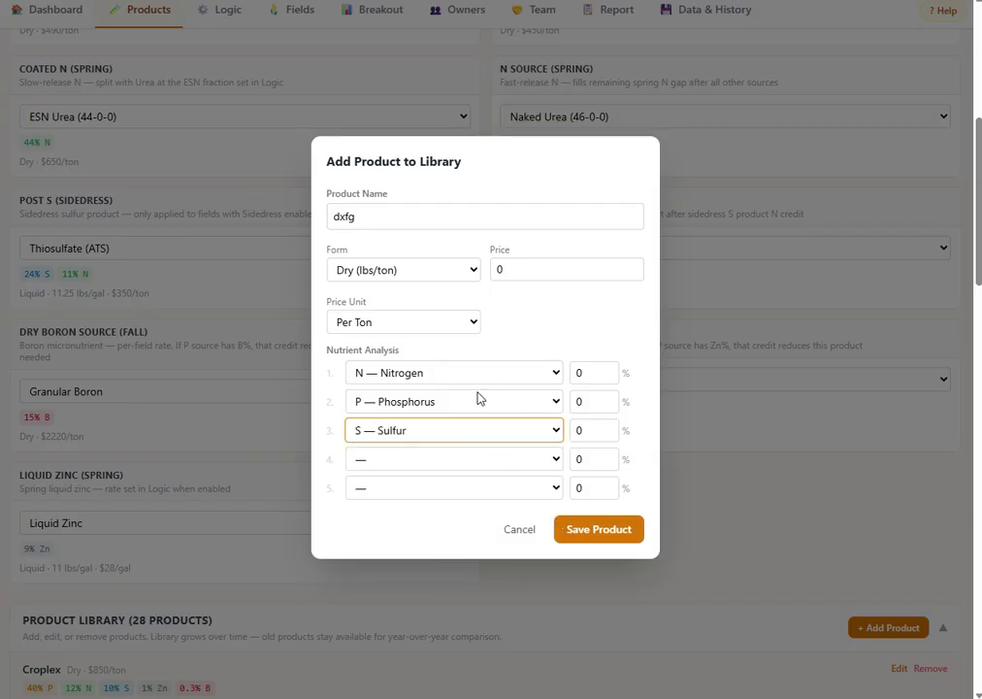
pyautogui.click(520, 529)
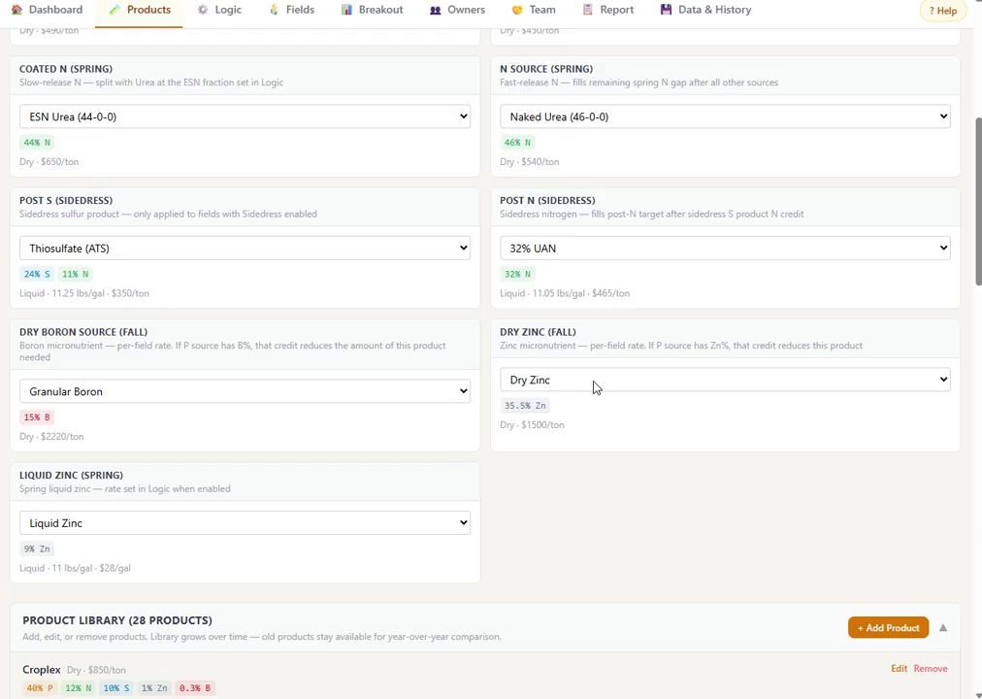
# - Upload the handwritten quote photo IMG_0806 to the AI quote import to extract its prices
pyautogui.scroll(5, 587, 383)
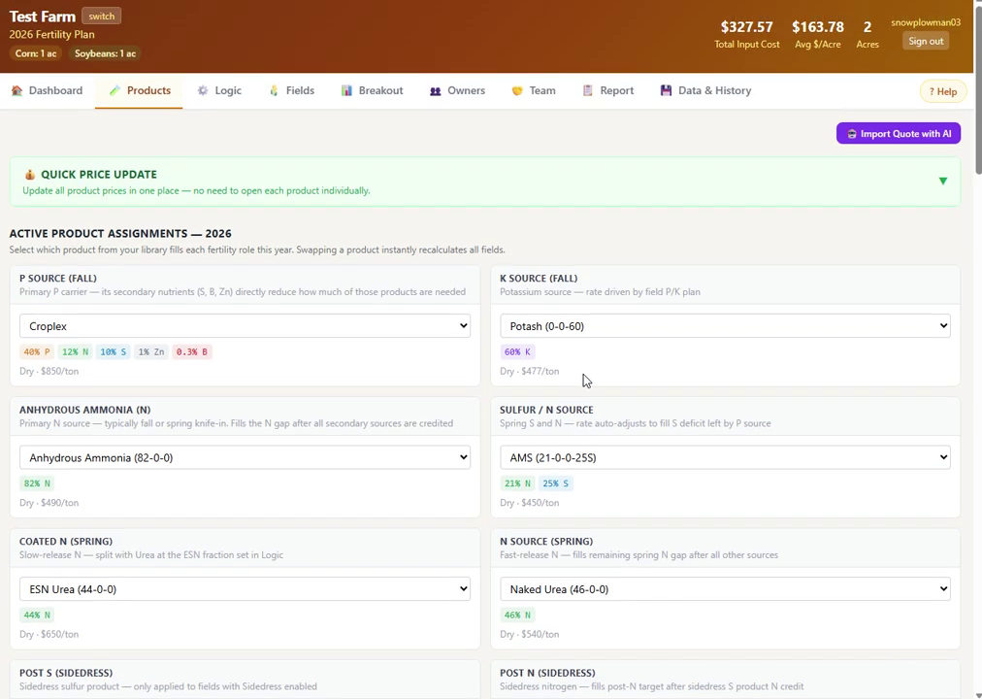
pyautogui.click(876, 138)
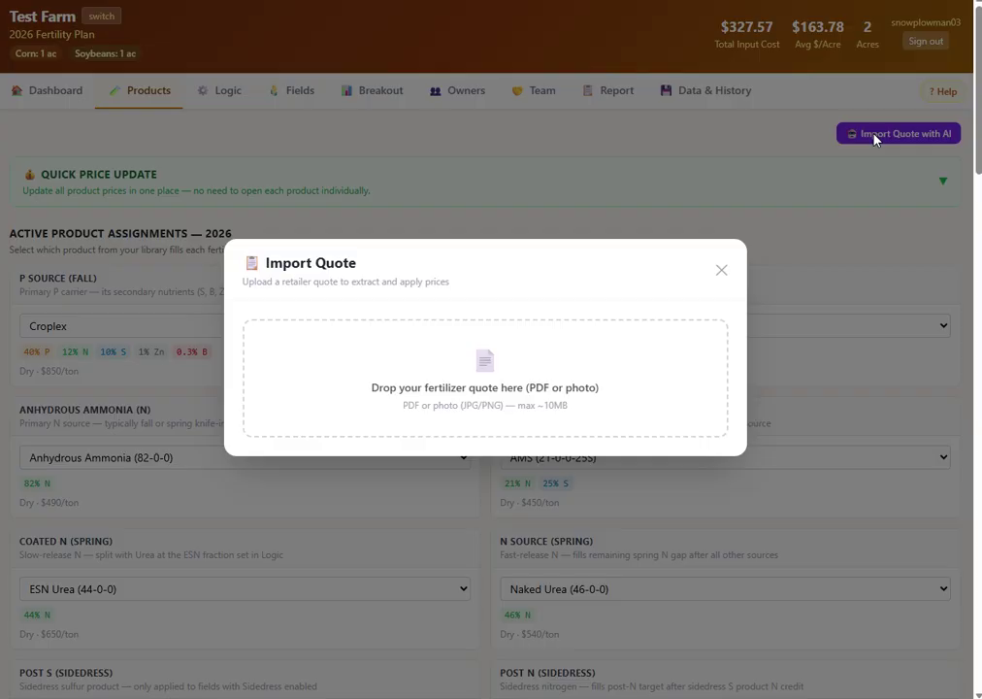
pyautogui.click(491, 396)
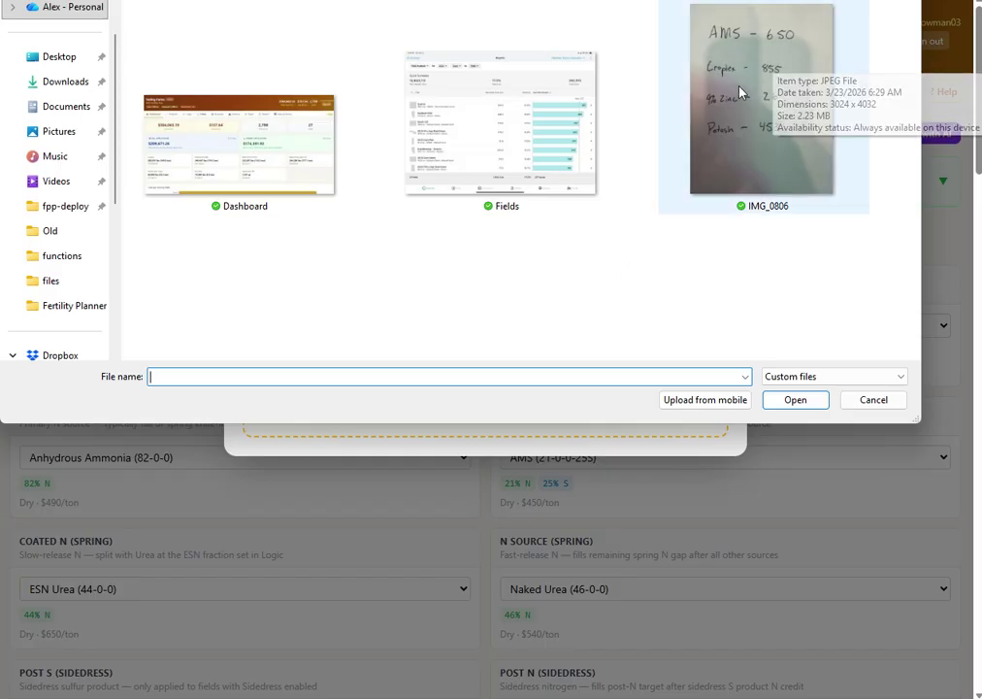
pyautogui.click(773, 153)
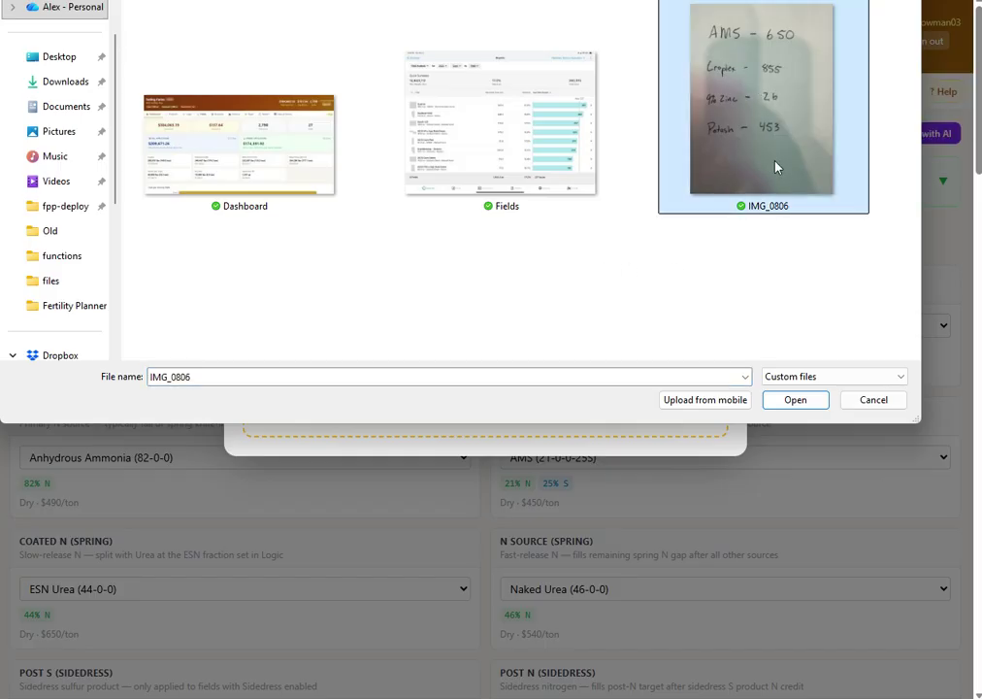
pyautogui.click(796, 400)
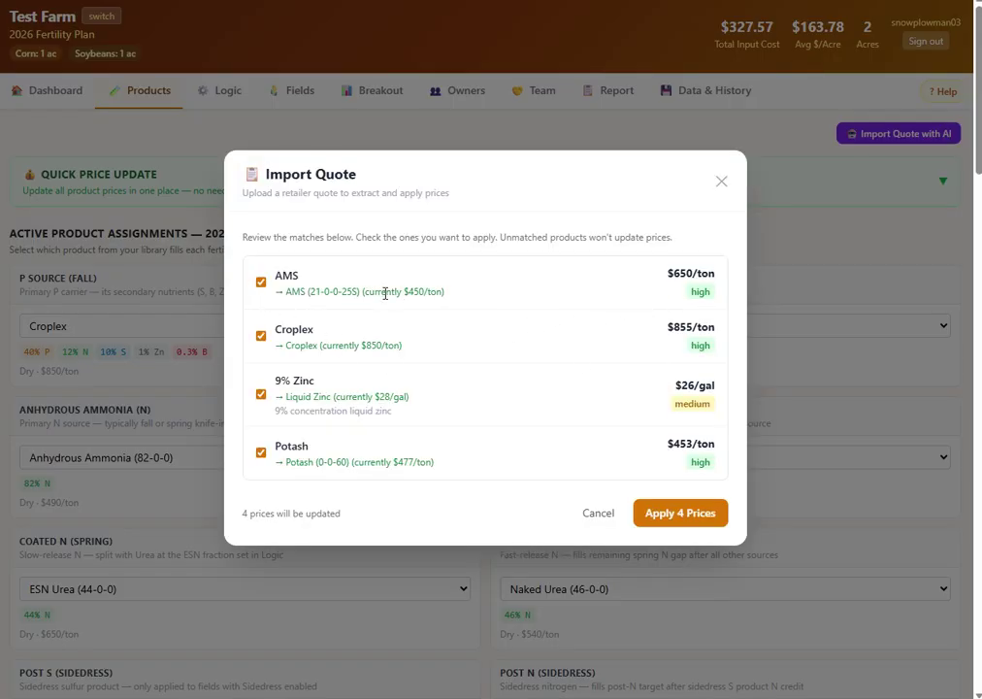
# - Exclude the AMS, Croplex and 9% Zinc prices from the quote and cancel the import
pyautogui.click(260, 281)
pyautogui.click(260, 335)
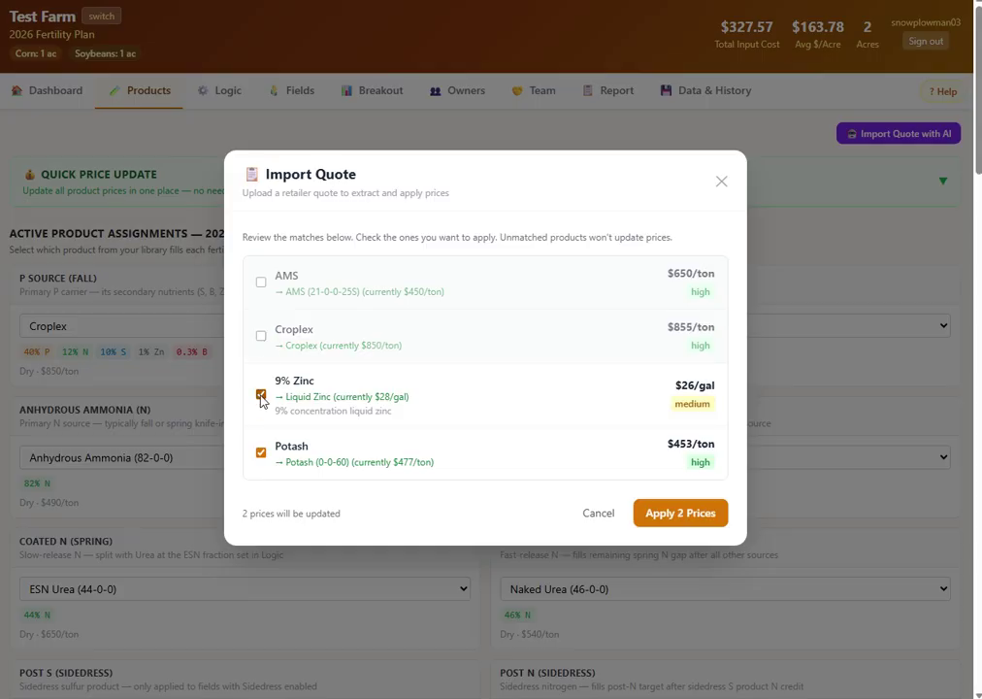
pyautogui.click(260, 394)
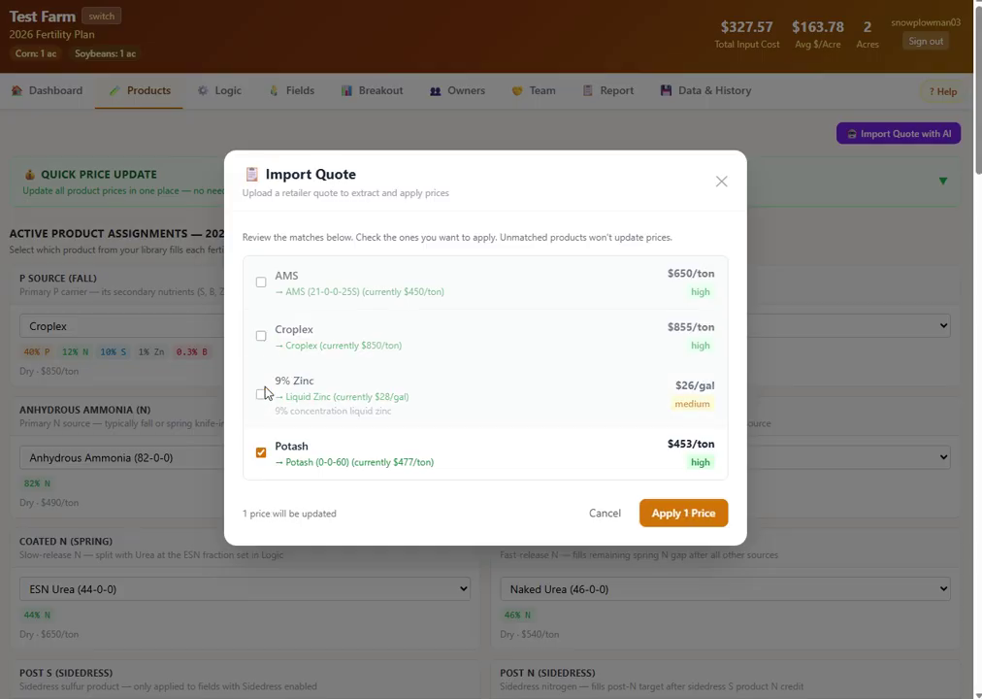
pyautogui.click(608, 519)
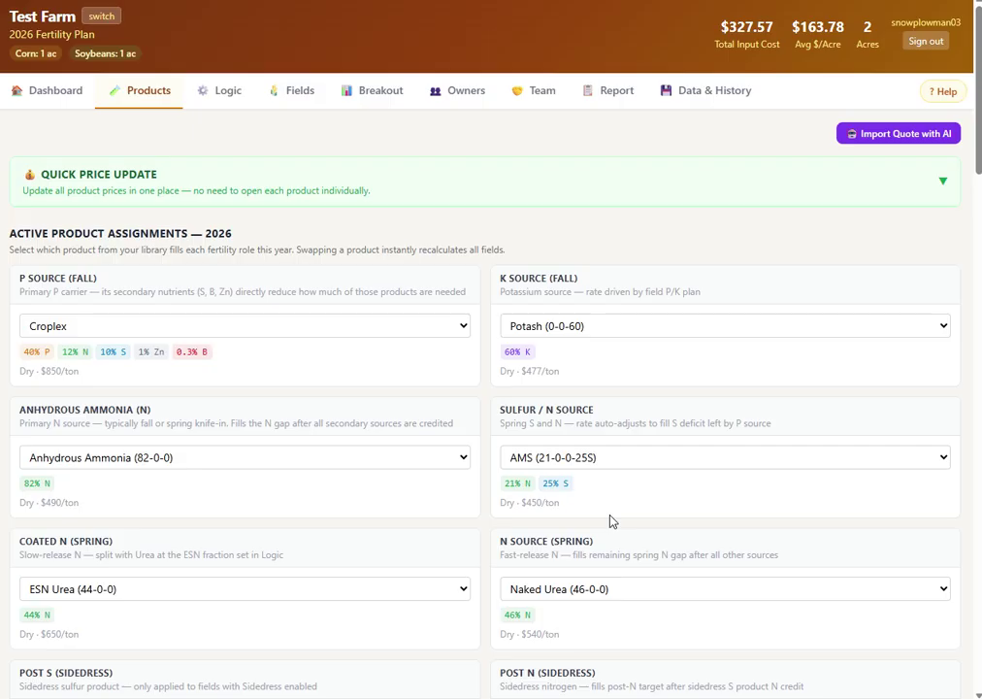
# - Add a new crop to the fertility logic and name it Sweet Corn
pyautogui.click(221, 98)
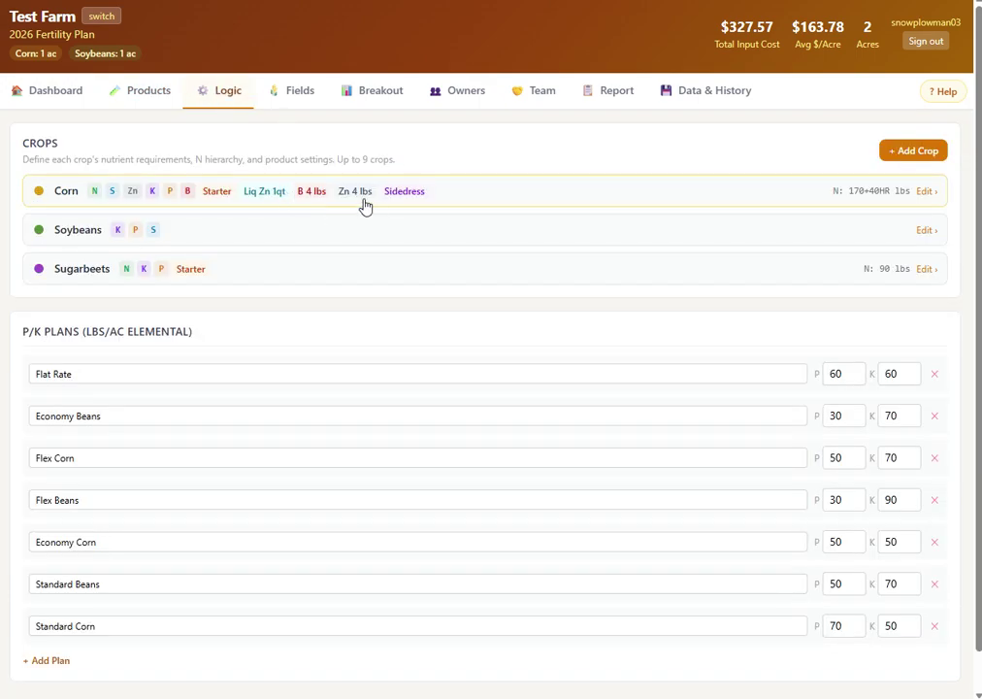
pyautogui.click(921, 154)
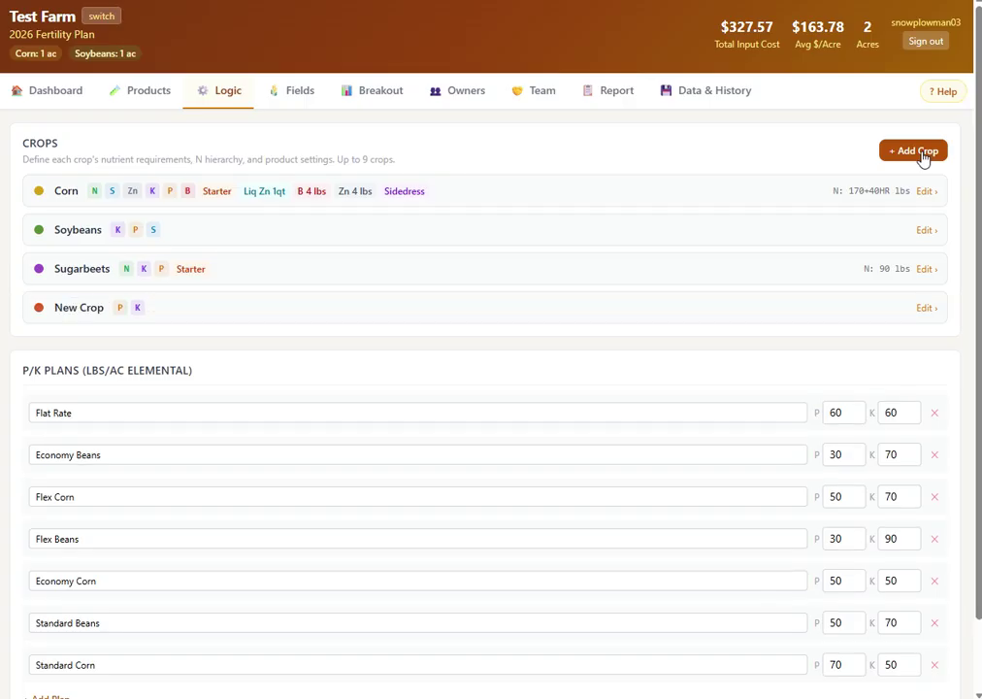
pyautogui.click(197, 309)
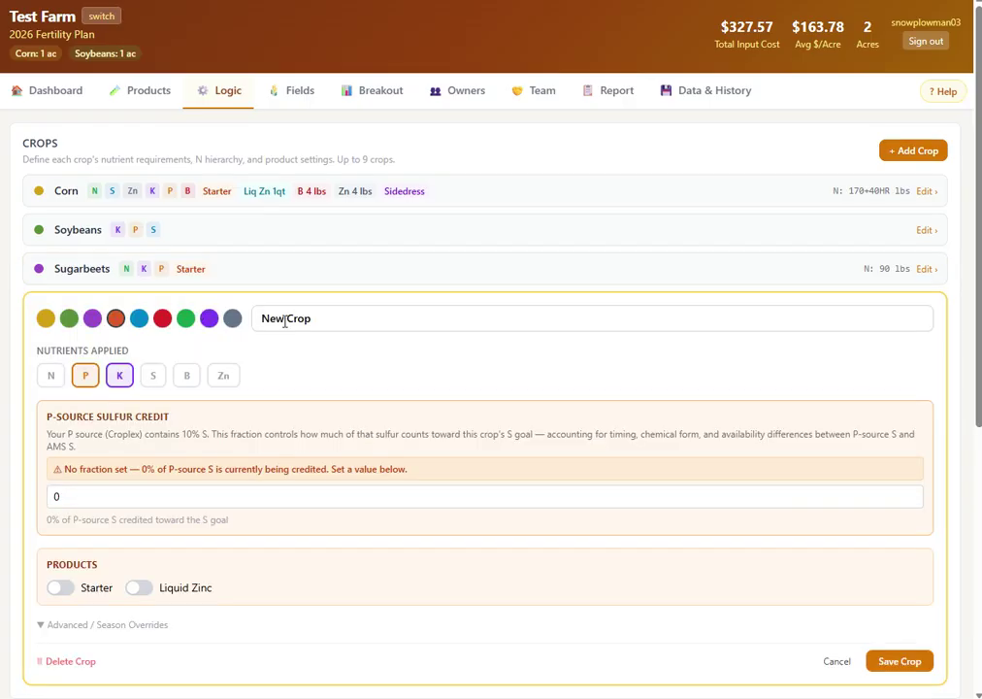
pyautogui.tripleClick(284, 321)
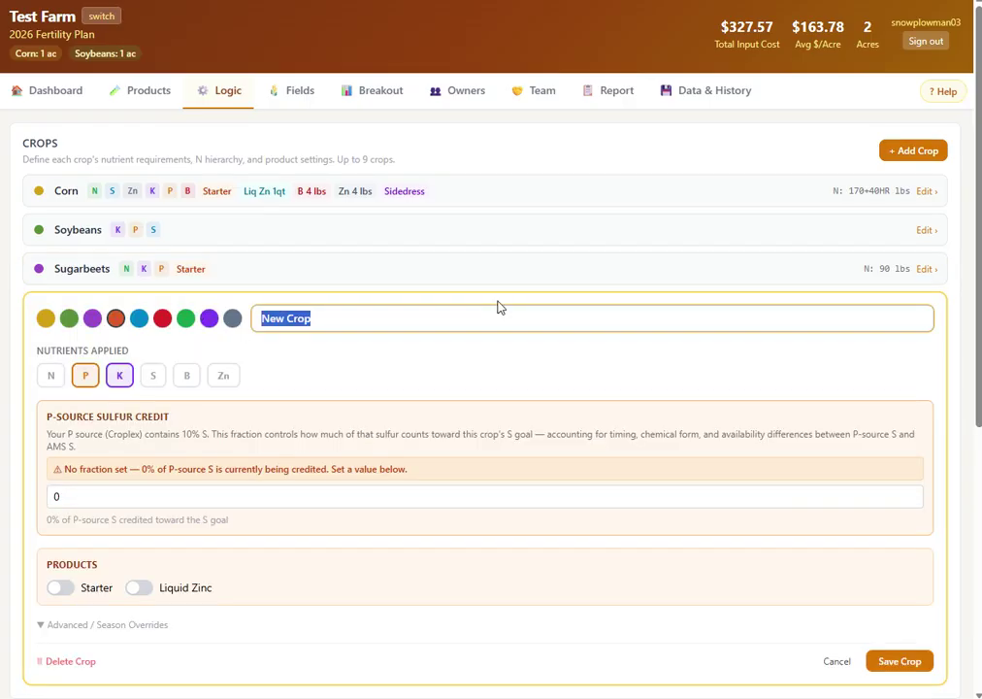
pyautogui.write('Sweet')
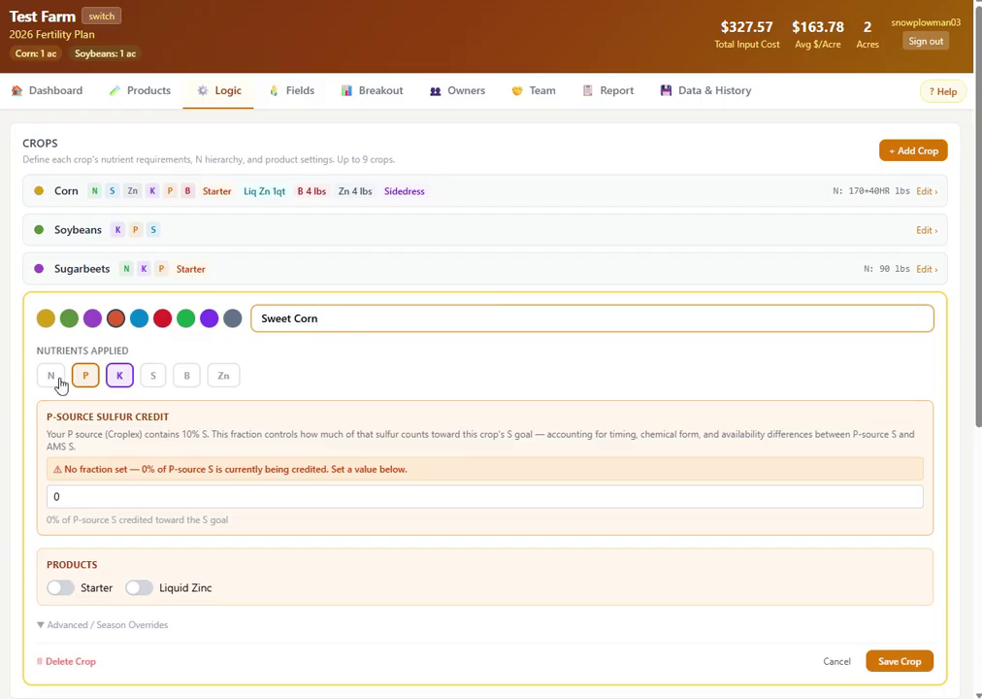
# - Try to set Sweet Corn's P-source sulfur credit fraction to 50
pyautogui.scroll(-1, 291, 344)
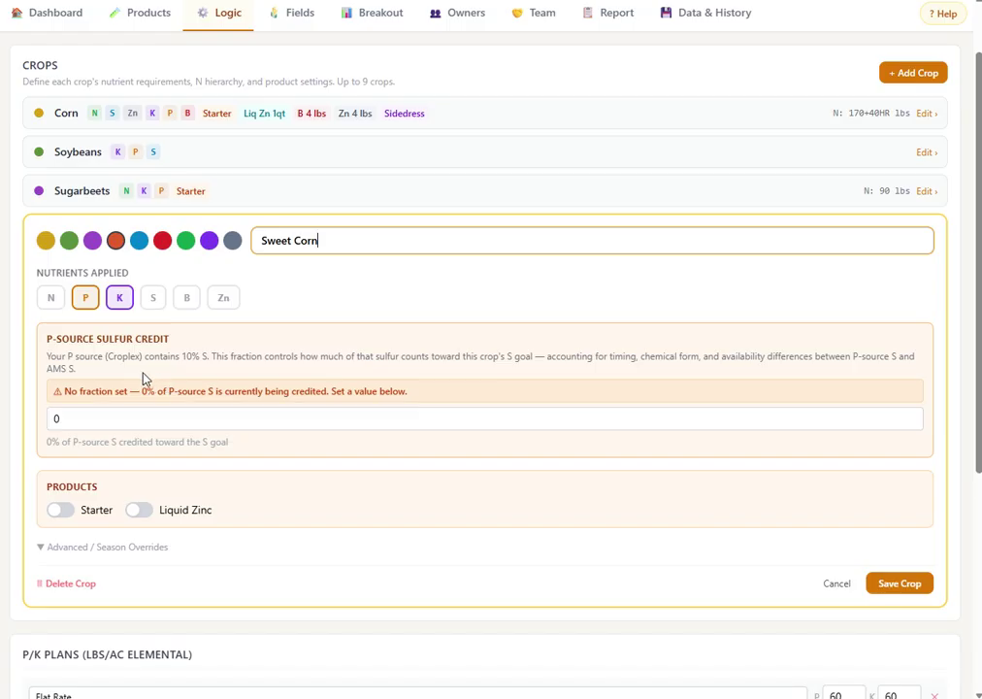
pyautogui.moveTo(102, 357); pyautogui.dragTo(171, 358)
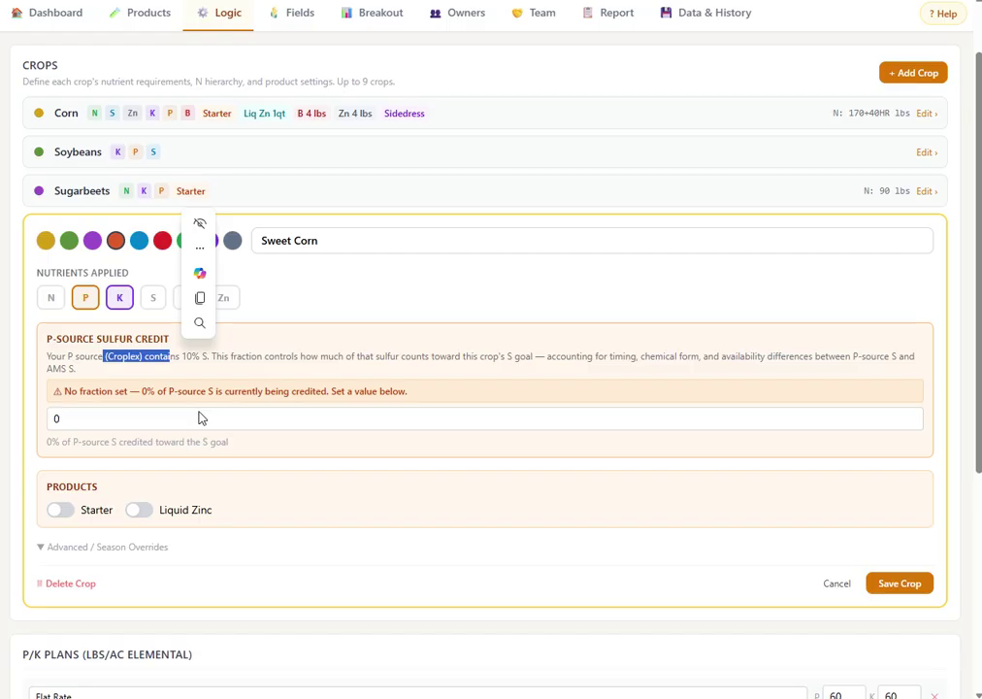
pyautogui.click(157, 416)
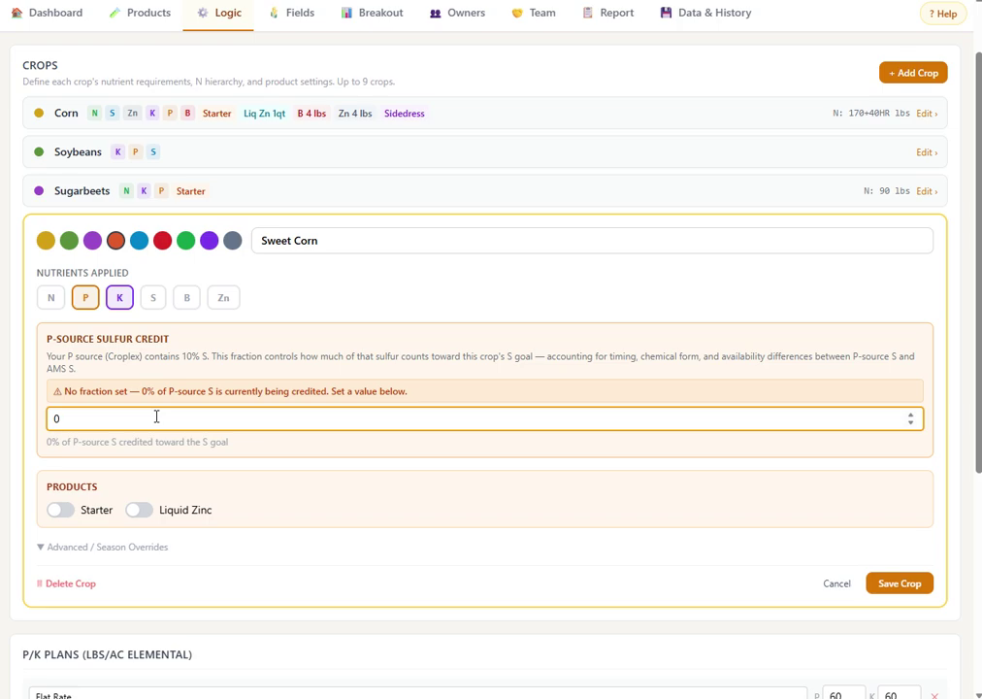
pyautogui.moveTo(156, 416); pyautogui.dragTo(41, 431)
pyautogui.write('50')
pyautogui.click(453, 353)
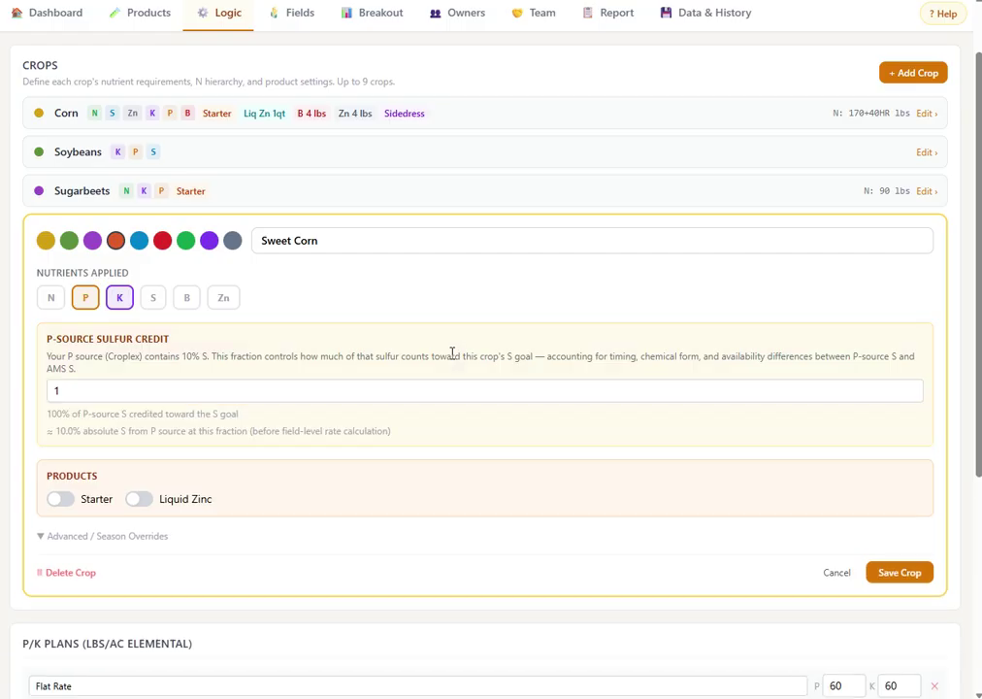
# - Set Sweet Corn's P-source sulfur credit fraction to .5 and review the credit explanation
pyautogui.click(111, 388)
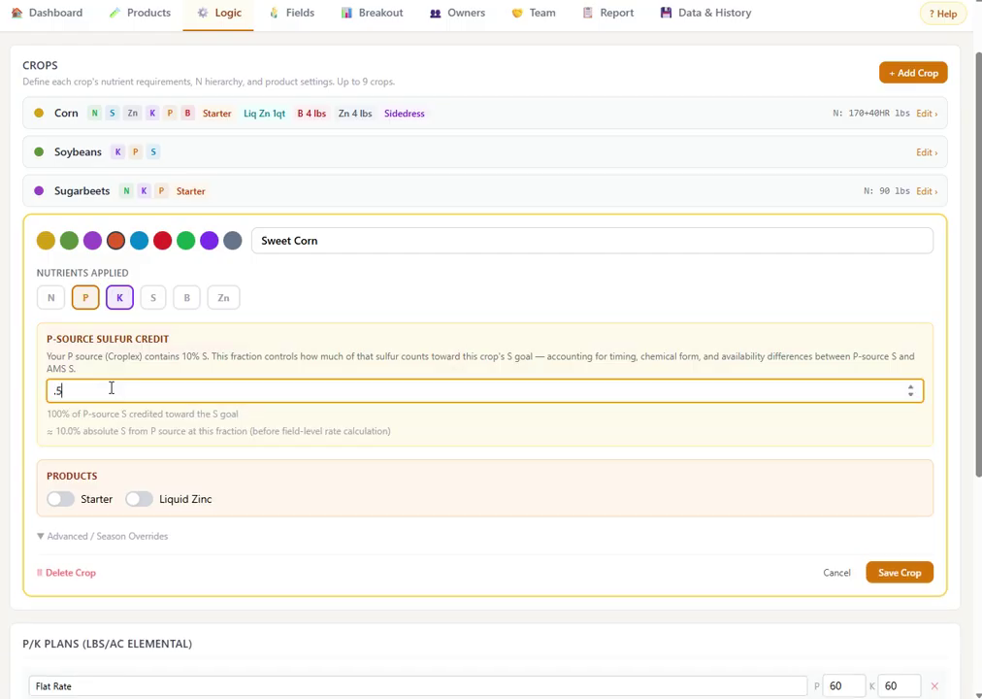
pyautogui.write('.5')
pyautogui.click(323, 350)
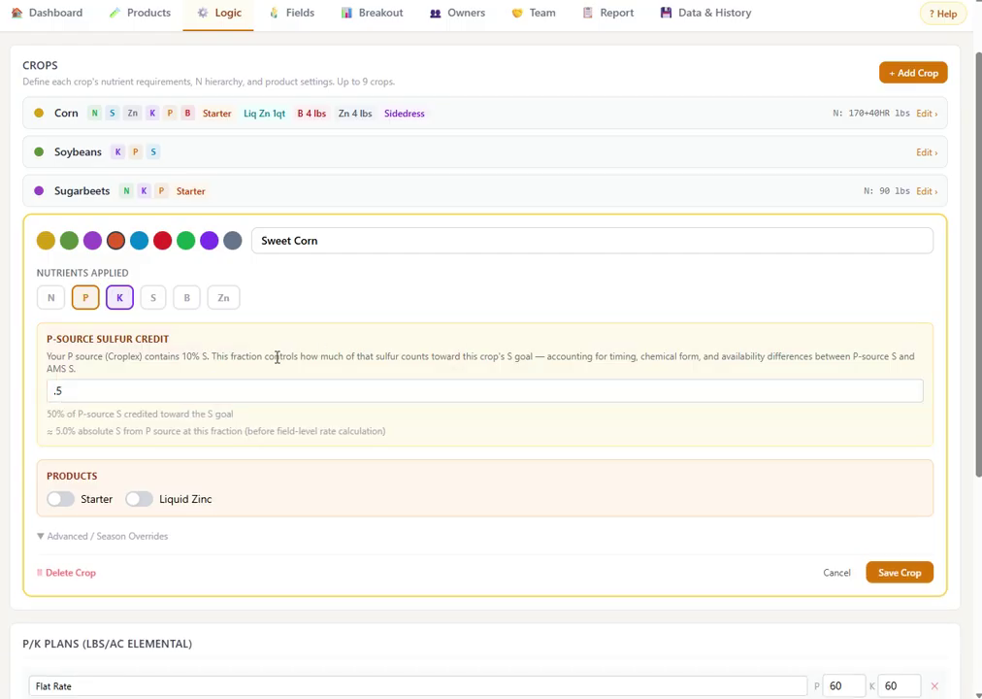
pyautogui.moveTo(130, 417); pyautogui.dragTo(78, 416)
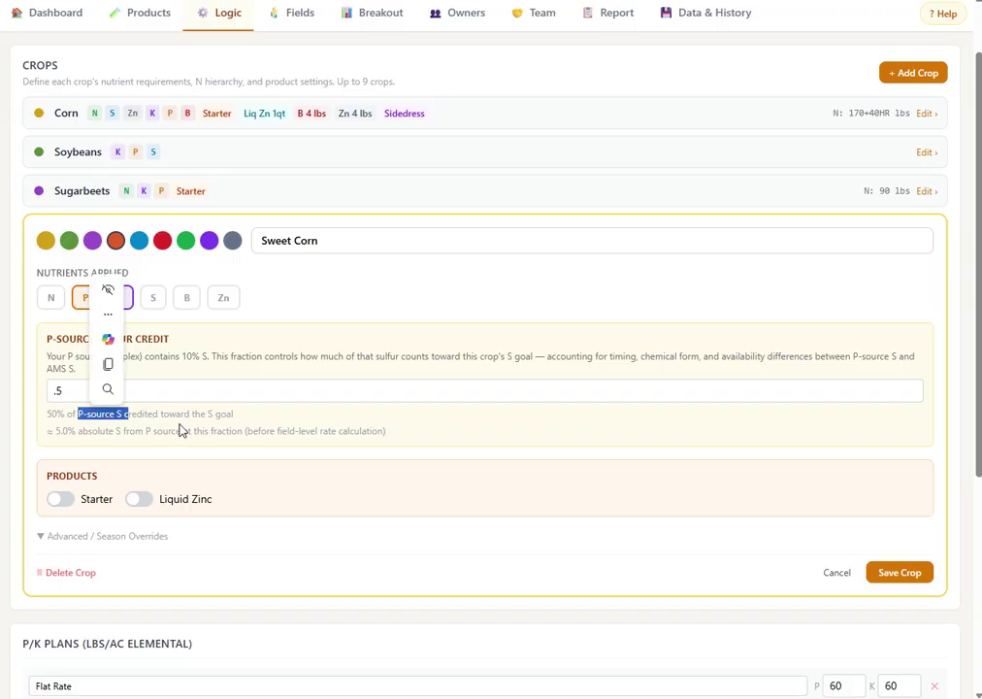
pyautogui.click(228, 415)
pyautogui.doubleClick(189, 354)
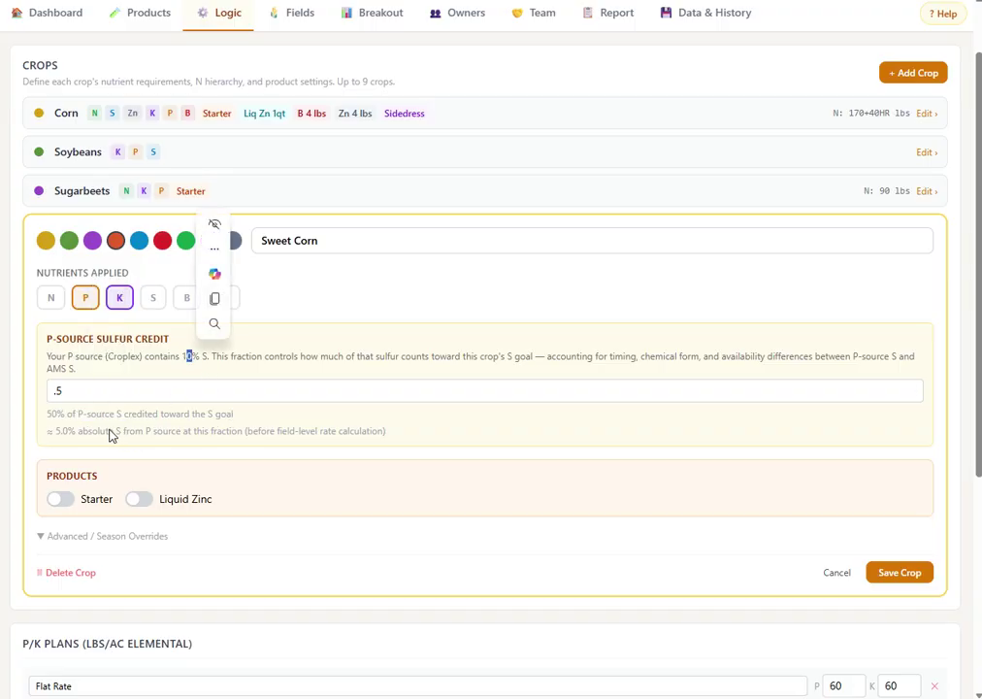
pyautogui.moveTo(110, 434); pyautogui.dragTo(62, 431)
pyautogui.click(262, 441)
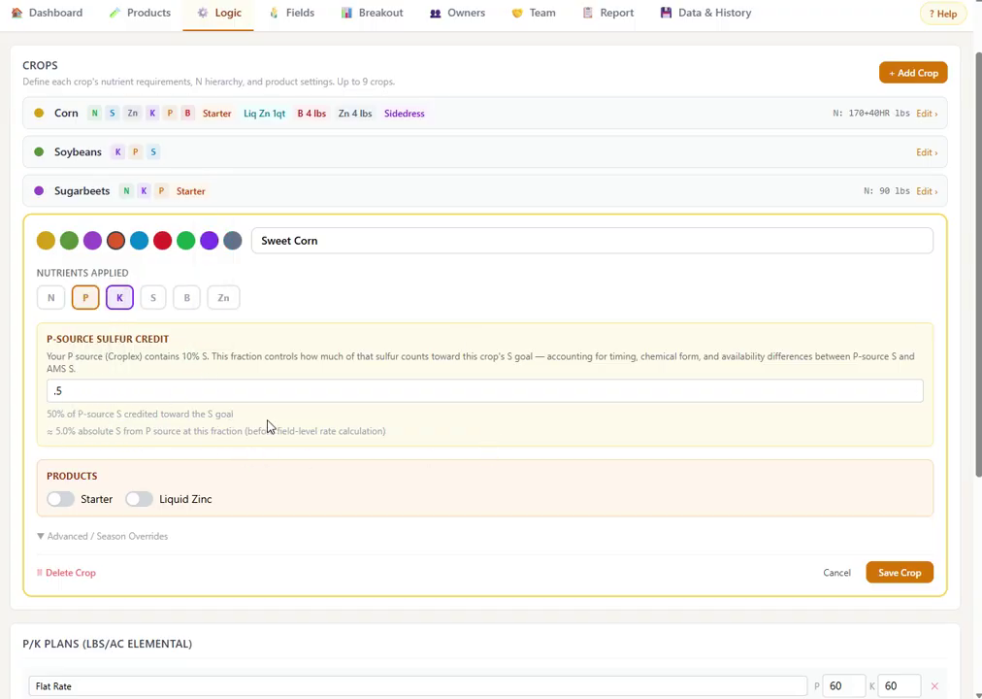
pyautogui.click(62, 501)
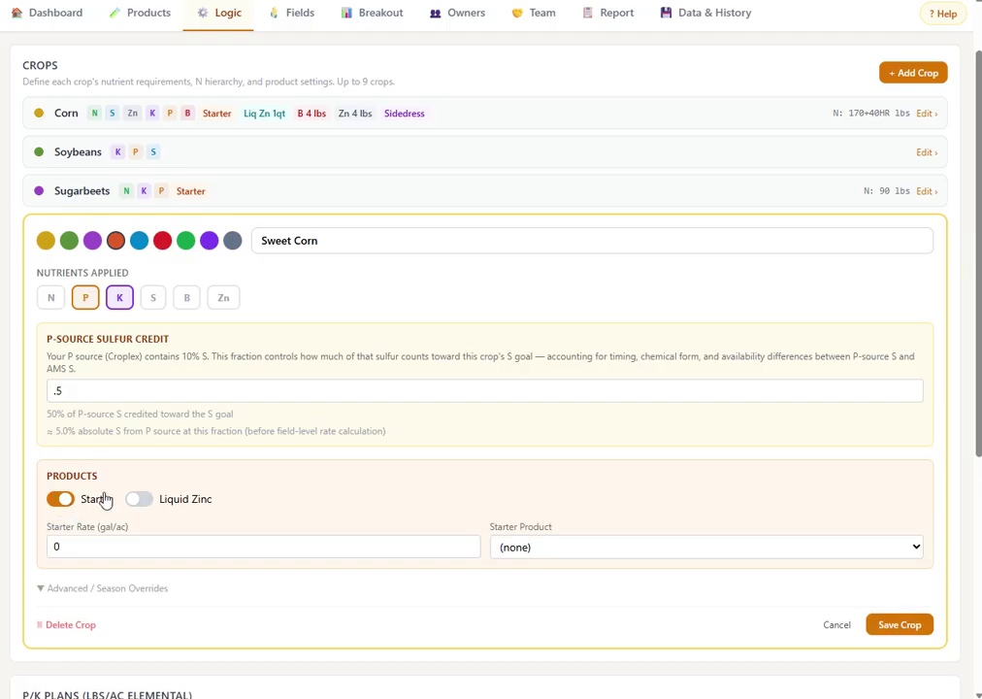
pyautogui.click(137, 546)
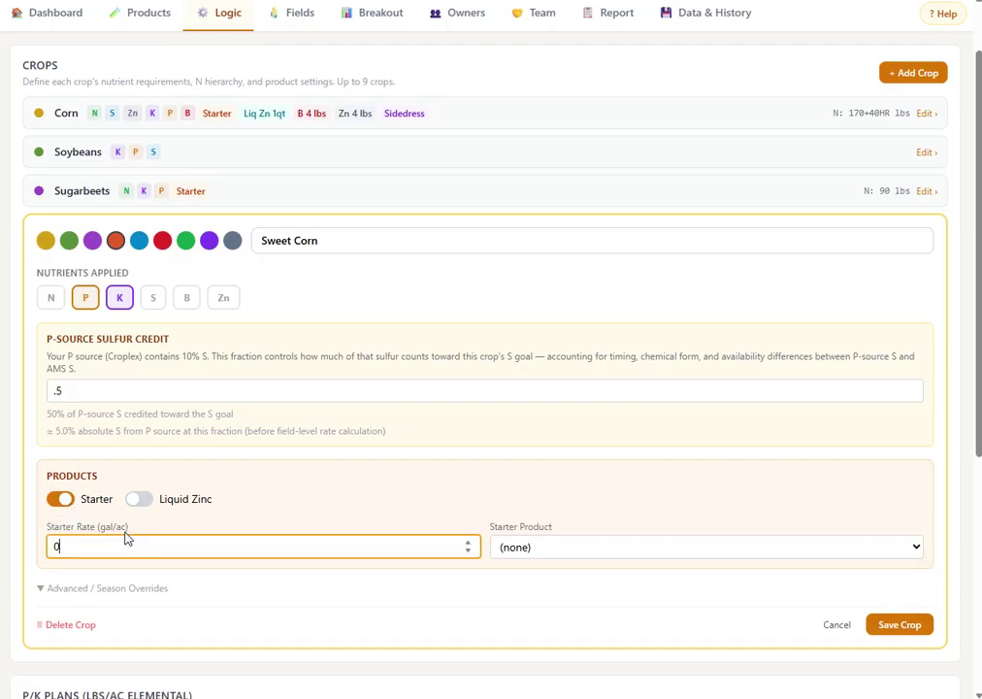
pyautogui.click(625, 547)
pyautogui.click(361, 492)
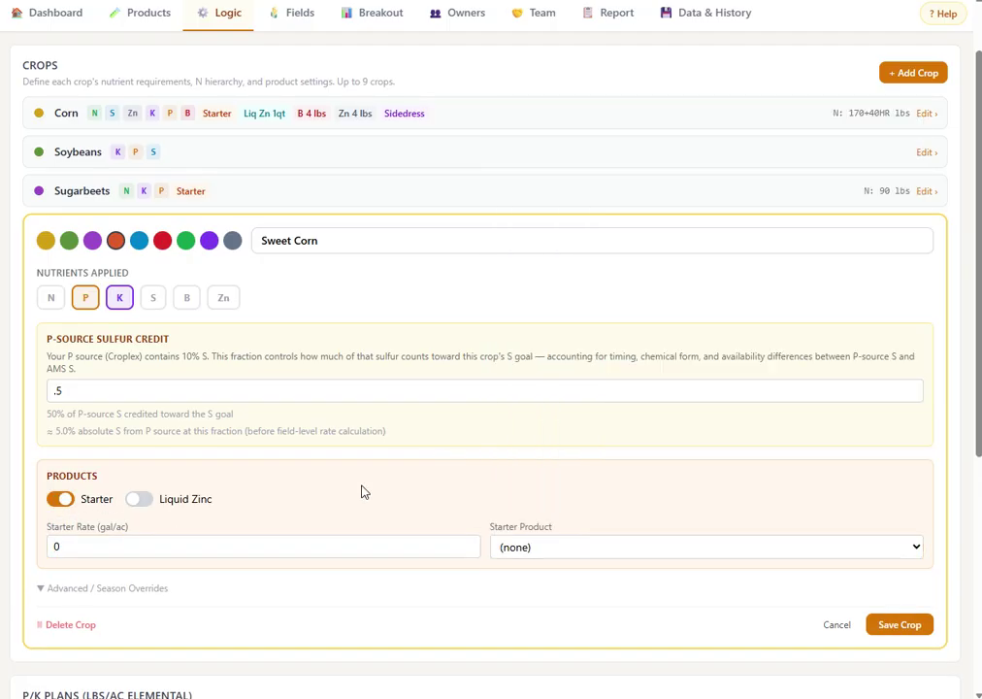
pyautogui.click(60, 499)
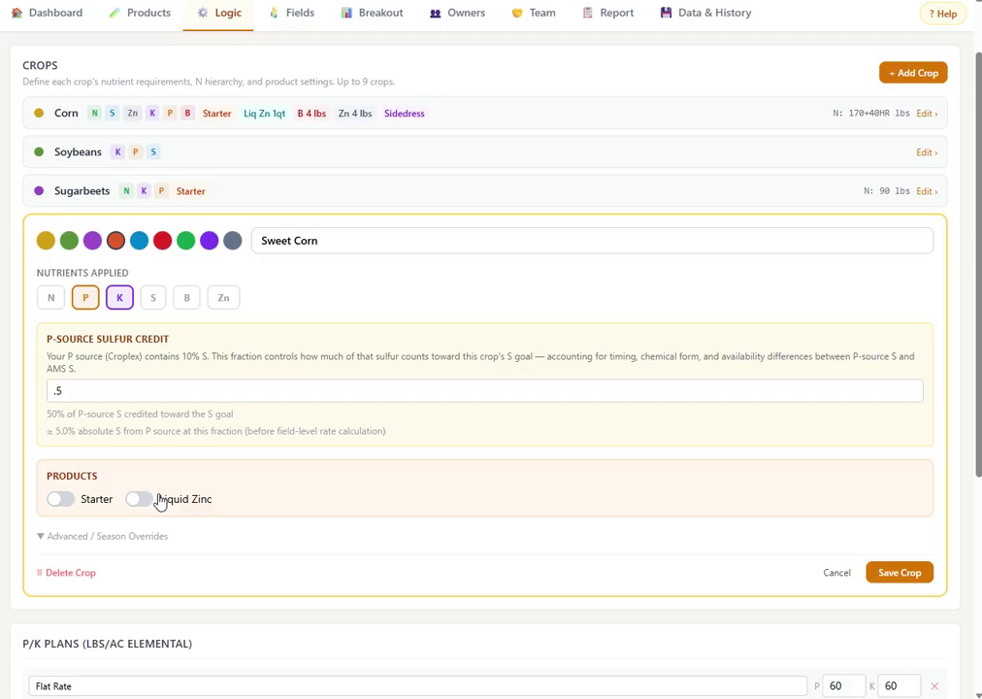
# - Enable the Starter and Liquid Zinc products for Sweet Corn and set the liquid zinc rate to 1 qt/ac
pyautogui.click(156, 500)
pyautogui.click(62, 499)
pyautogui.scroll(-3, 581, 467)
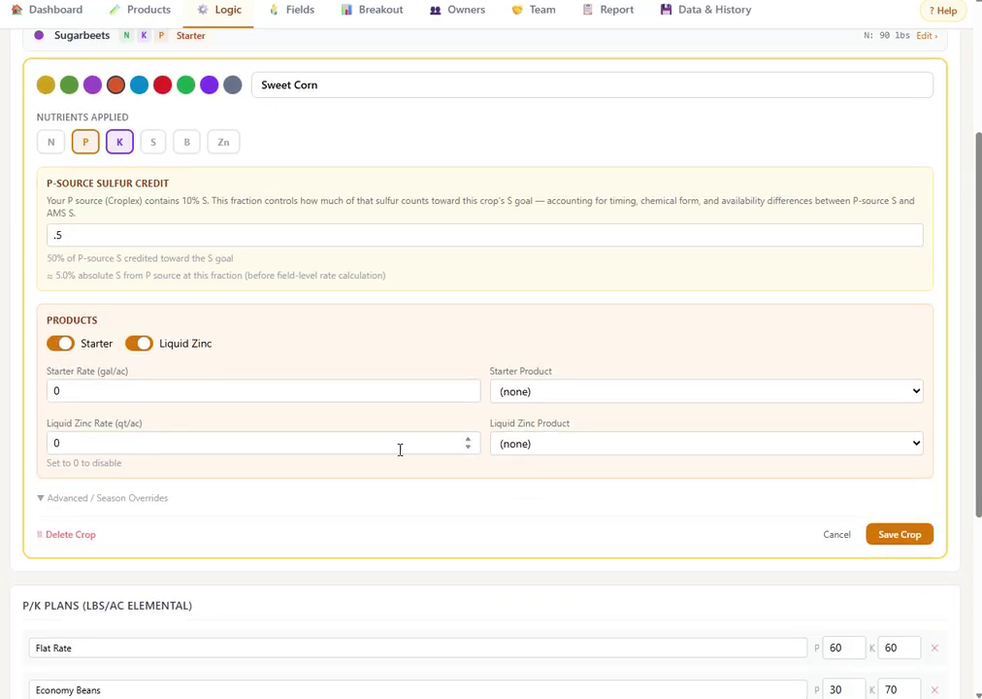
pyautogui.click(371, 446)
pyautogui.moveTo(141, 434); pyautogui.dragTo(103, 427)
pyautogui.click(585, 444)
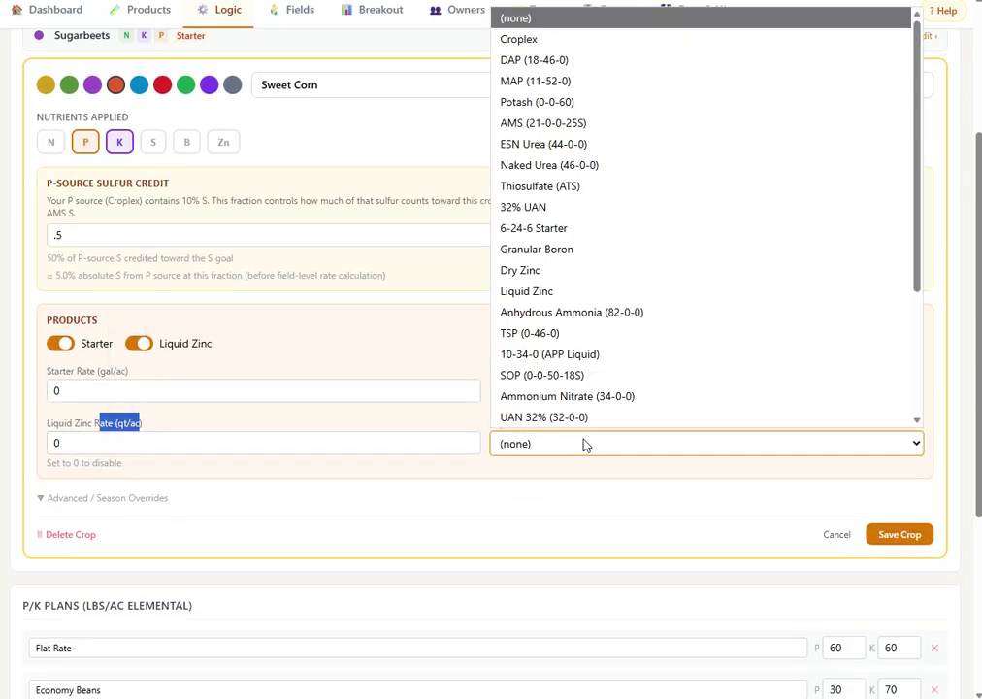
pyautogui.click(396, 425)
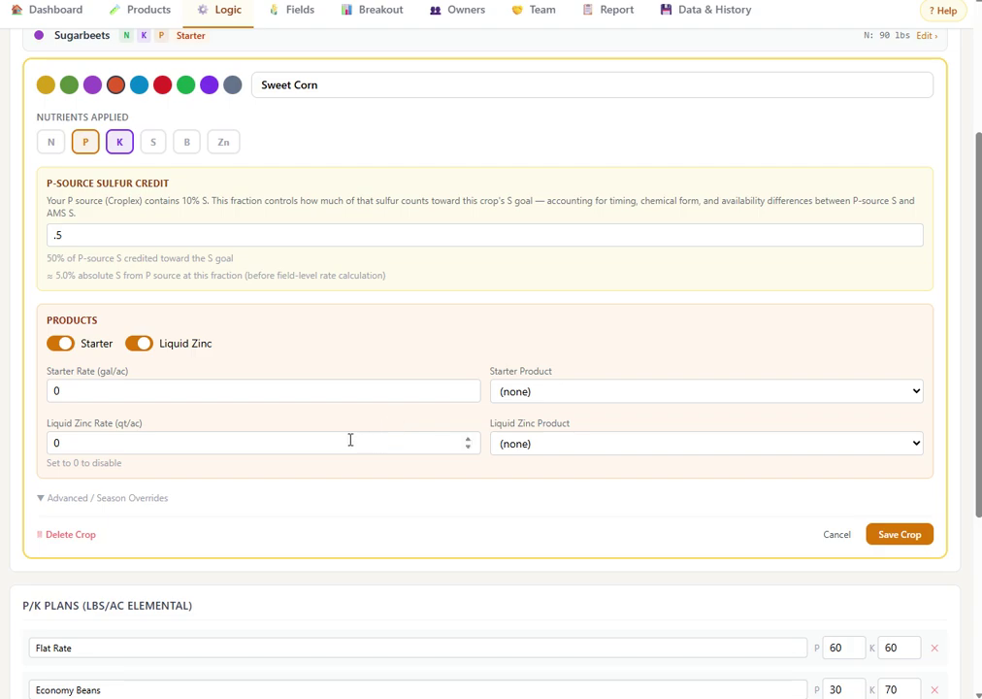
pyautogui.doubleClick(85, 437)
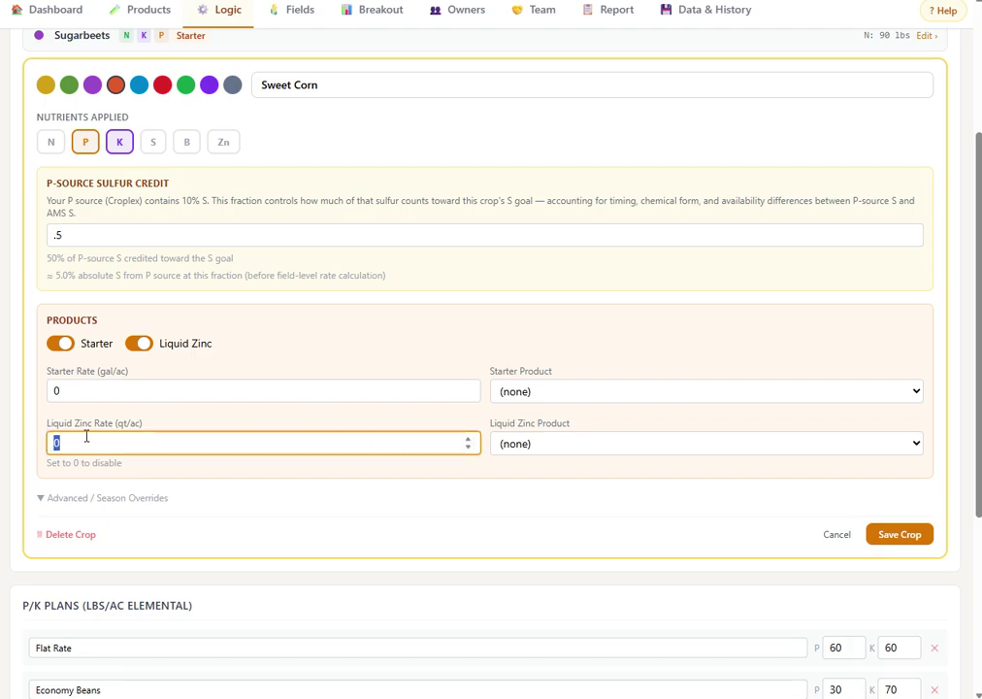
# - Set the starter rate to 5 gal/ac and choose 6-24-6 Starter as the starter product
pyautogui.moveTo(122, 380); pyautogui.dragTo(65, 378)
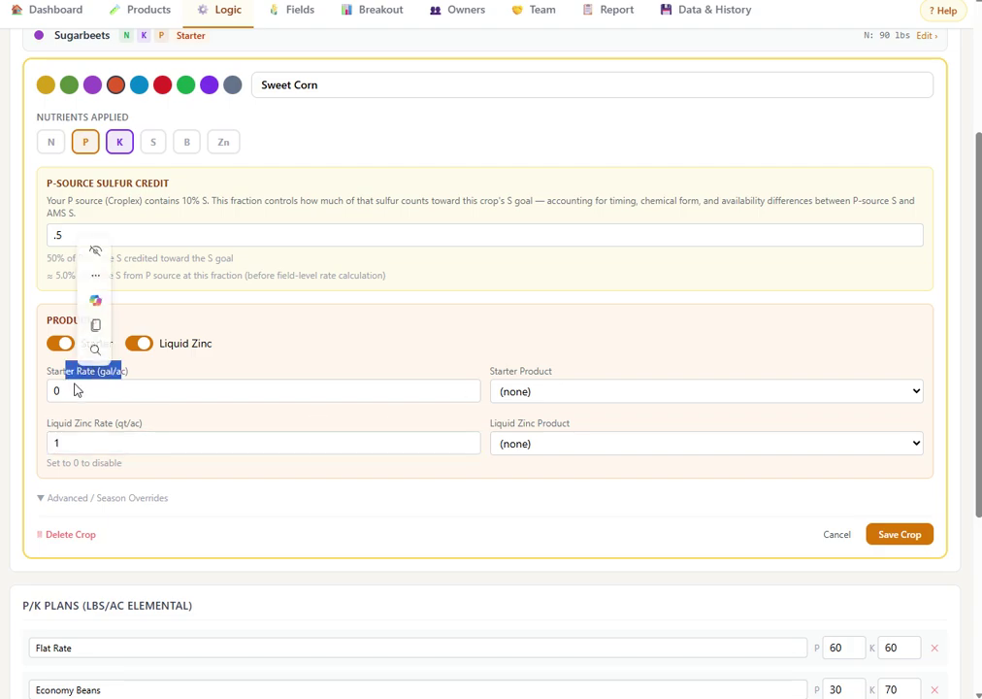
pyautogui.click(76, 389)
pyautogui.doubleClick(76, 387)
pyautogui.write('5')
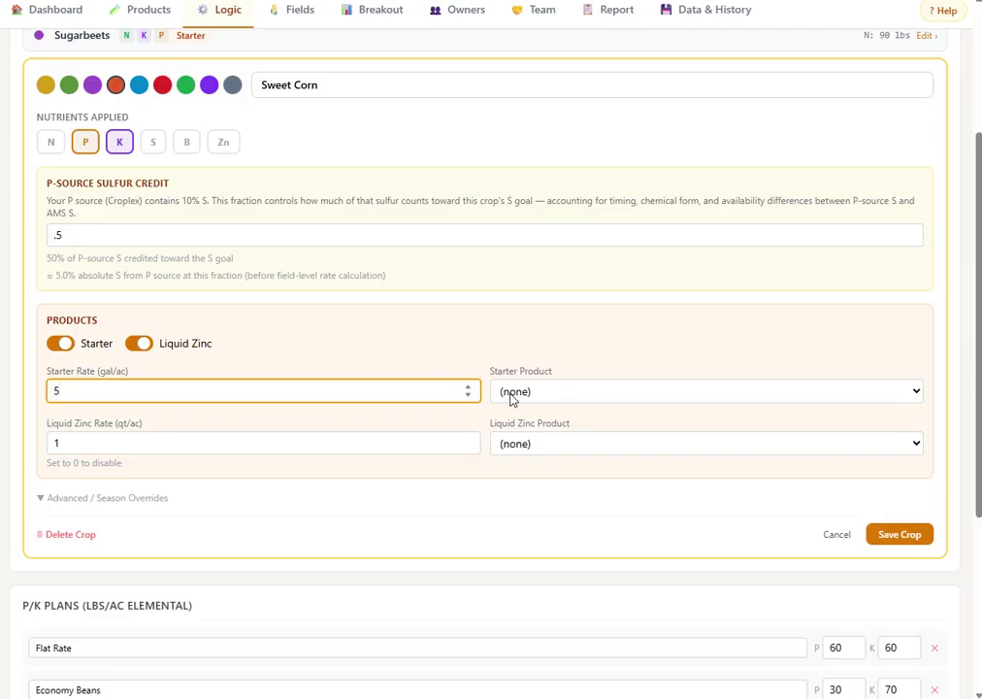
pyautogui.click(511, 393)
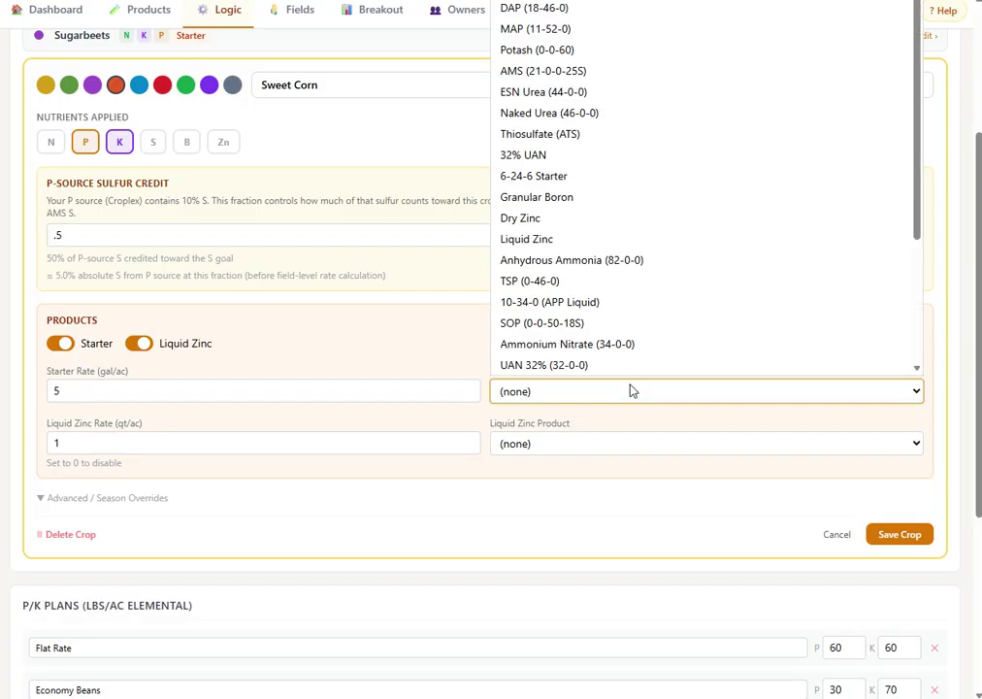
pyautogui.click(611, 176)
# - Choose Liquid Zinc as Sweet Corn's liquid zinc product
pyautogui.click(573, 443)
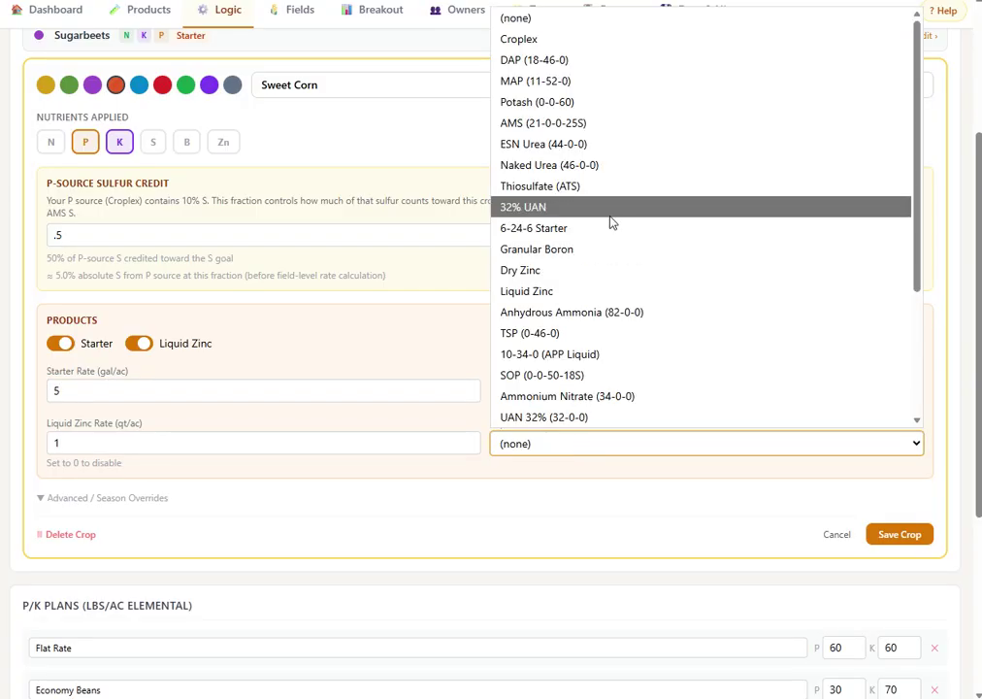
pyautogui.scroll(-1, 626, 219)
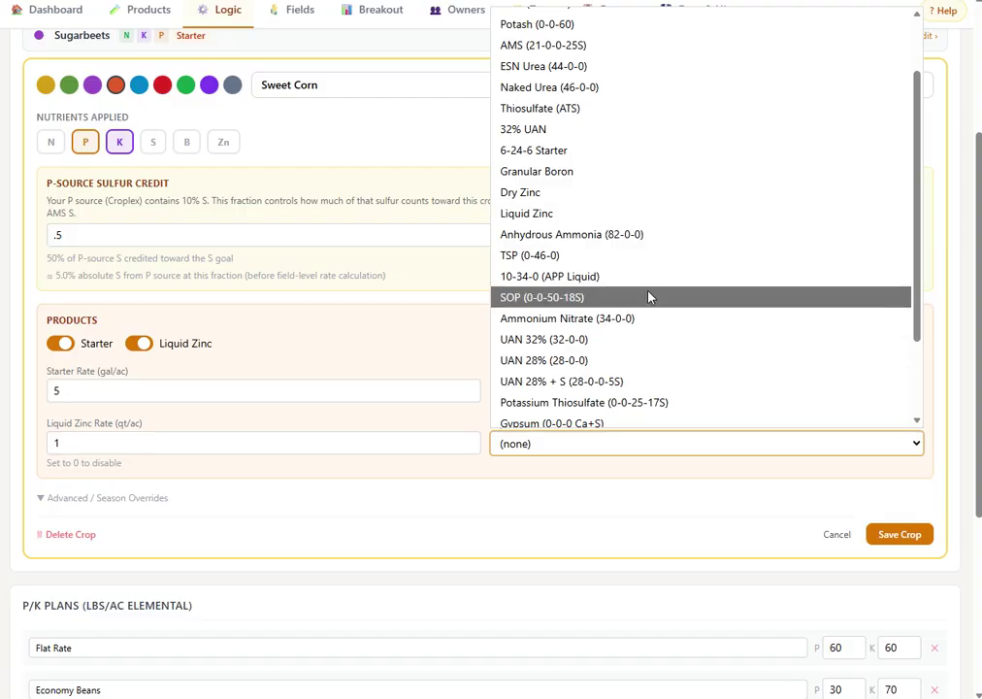
pyautogui.click(626, 213)
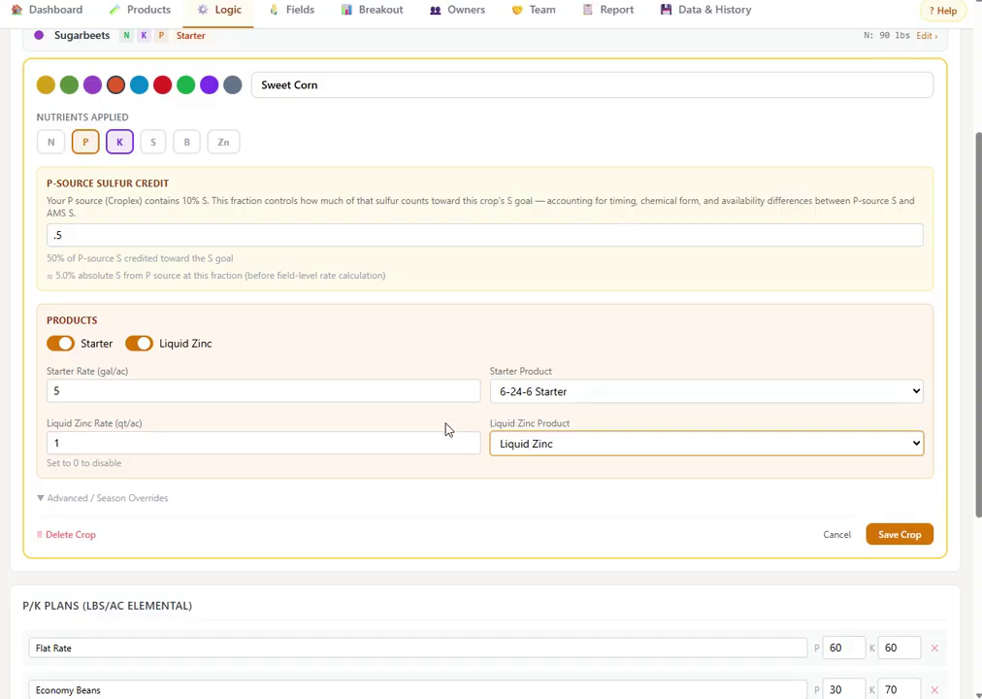
# - Add nitrogen to Sweet Corn's applied nutrients and set its base N goal to 150 lbs/ac
pyautogui.scroll(3, 464, 393)
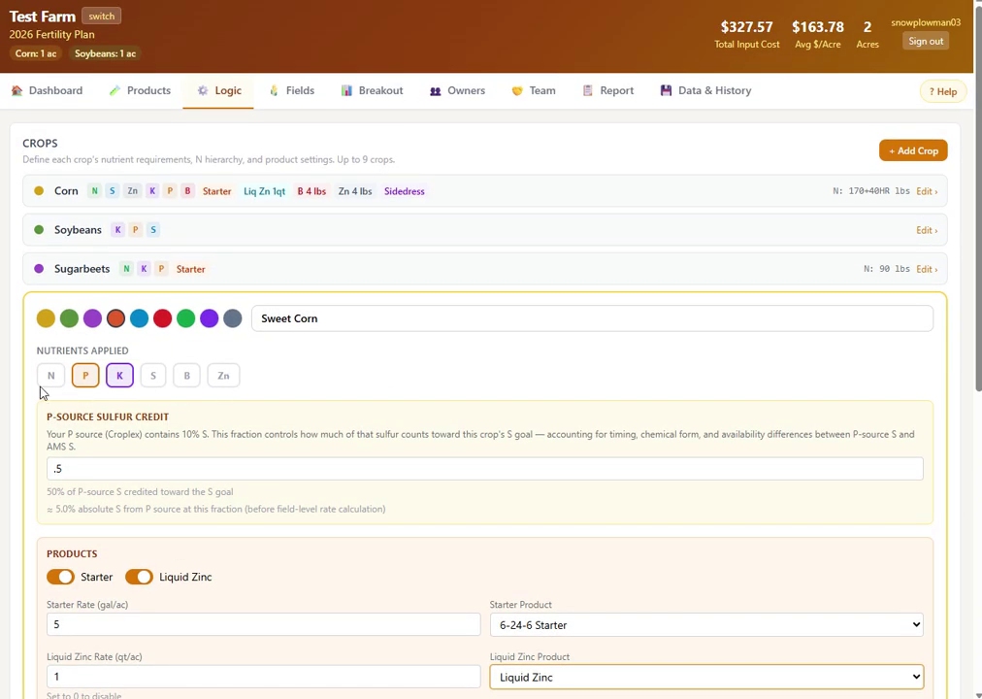
pyautogui.click(54, 384)
pyautogui.scroll(-2, 329, 383)
pyautogui.click(113, 309)
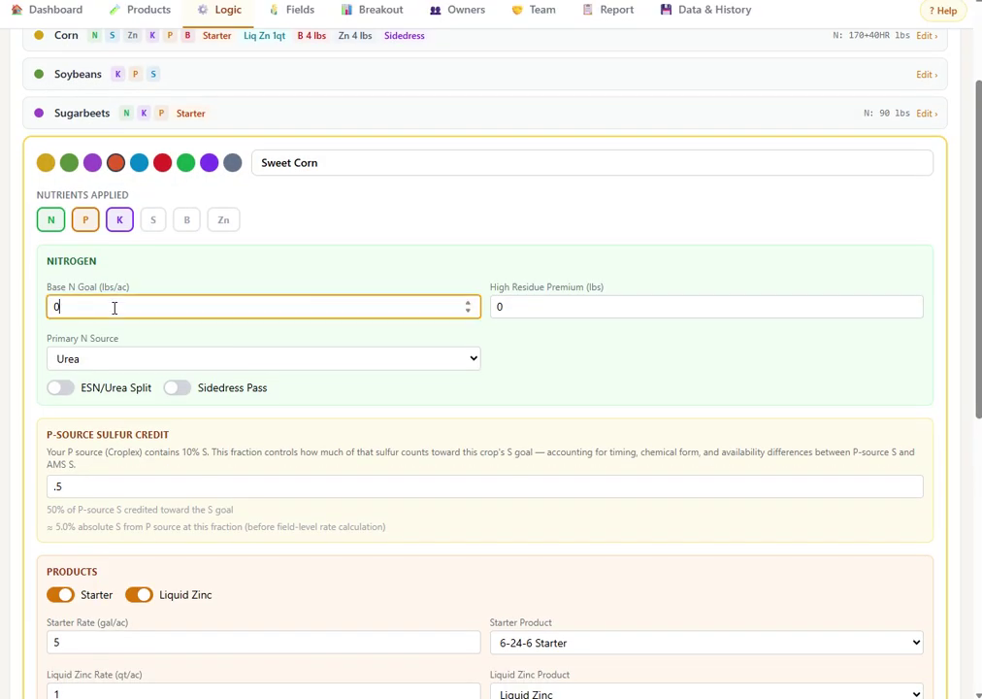
pyautogui.doubleClick(55, 309)
pyautogui.write('150')
# - Set the high residue premium to 40 lbs and make Corn the previous crop that triggers it
pyautogui.click(542, 305)
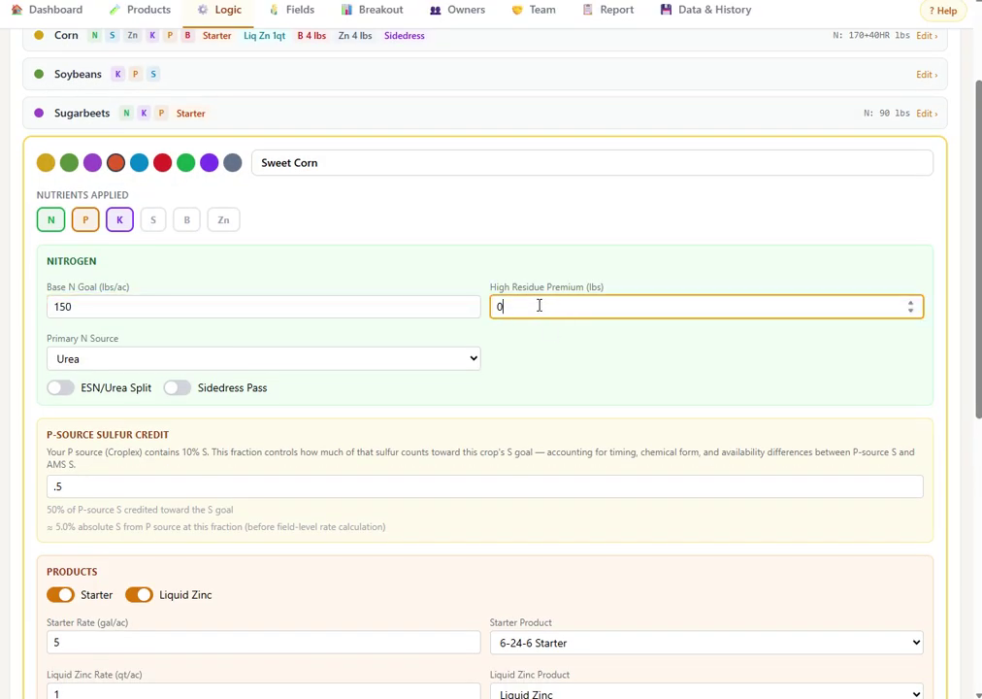
pyautogui.doubleClick(497, 308)
pyautogui.write('40')
pyautogui.click(585, 366)
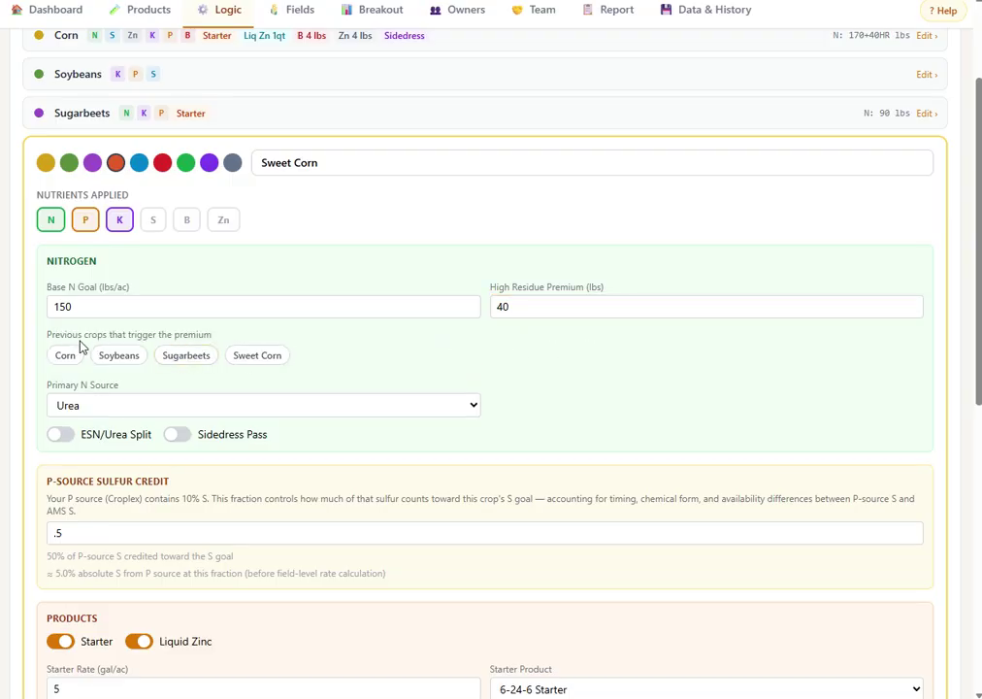
pyautogui.moveTo(81, 347); pyautogui.dragTo(136, 343)
pyautogui.click(57, 368)
pyautogui.click(66, 357)
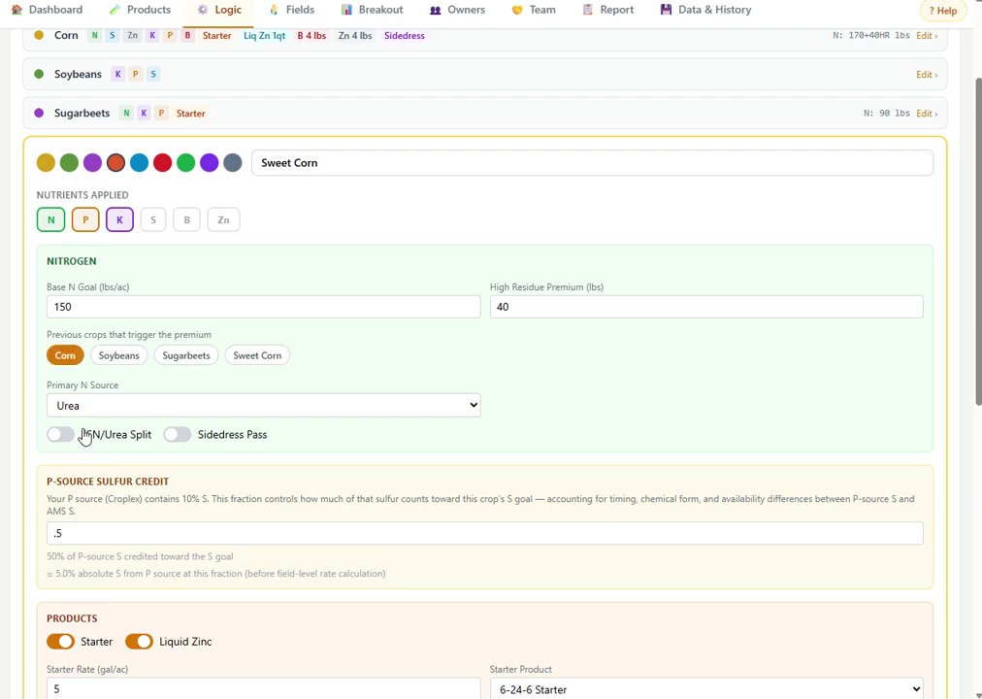
# - Enable the ESN/Urea split for Sweet Corn and set its ratio to 0.4
pyautogui.click(138, 412)
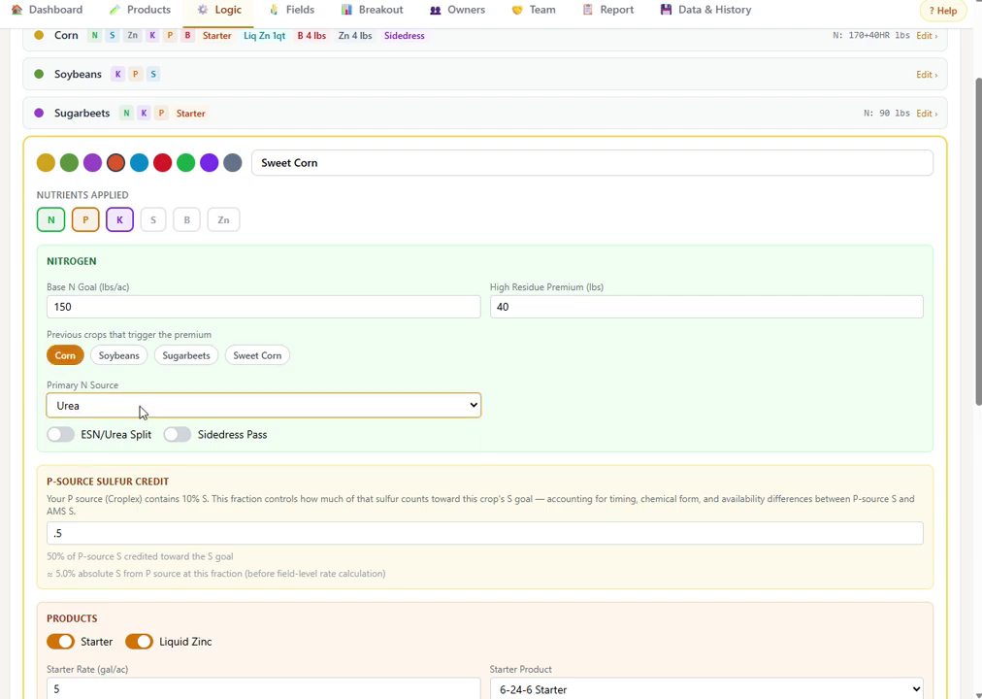
pyautogui.click(60, 437)
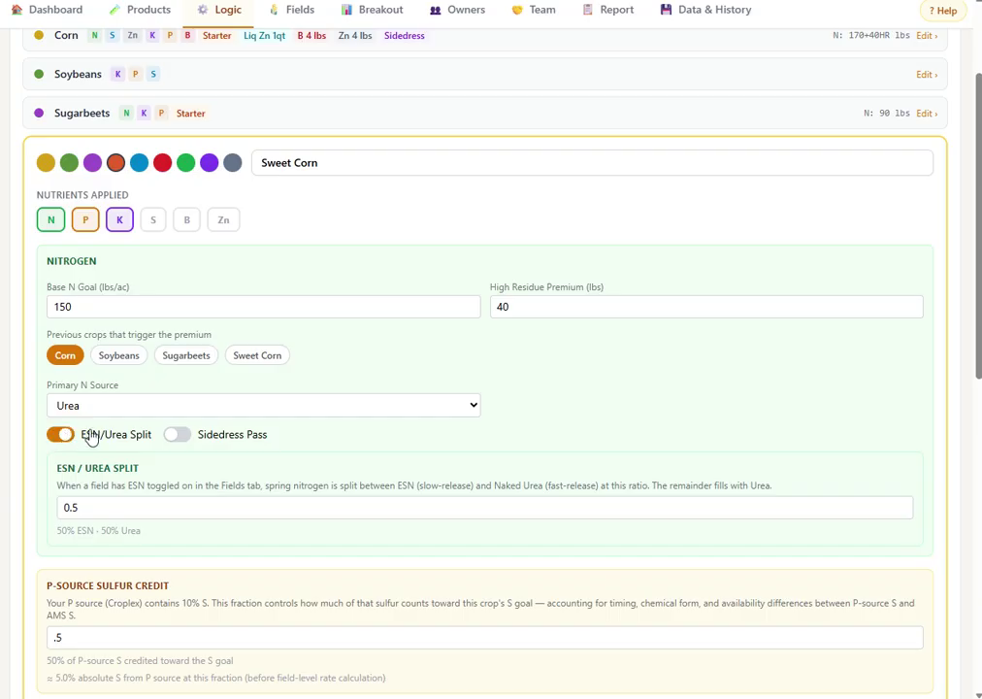
pyautogui.scroll(-1, 90, 437)
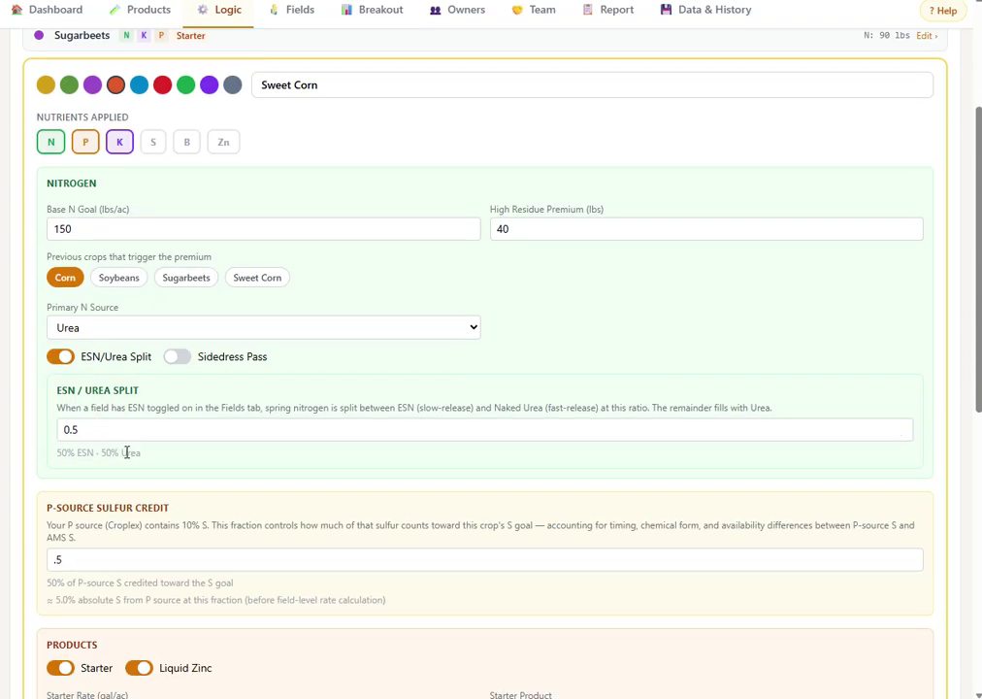
pyautogui.moveTo(94, 429); pyautogui.dragTo(73, 429)
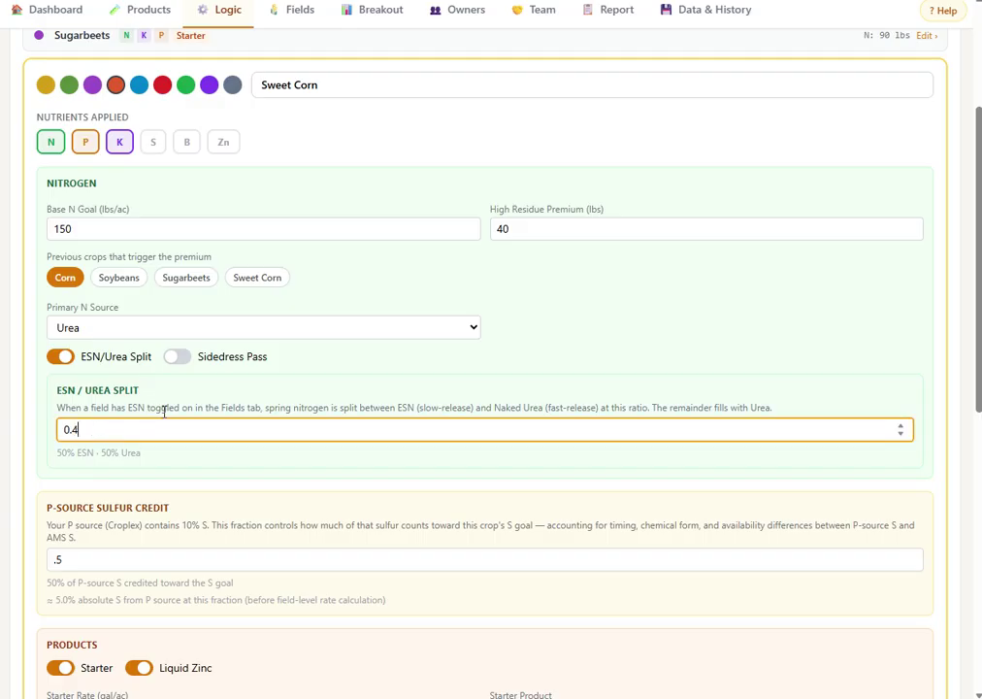
pyautogui.click(133, 414)
pyautogui.moveTo(87, 455); pyautogui.dragTo(112, 453)
pyautogui.click(304, 373)
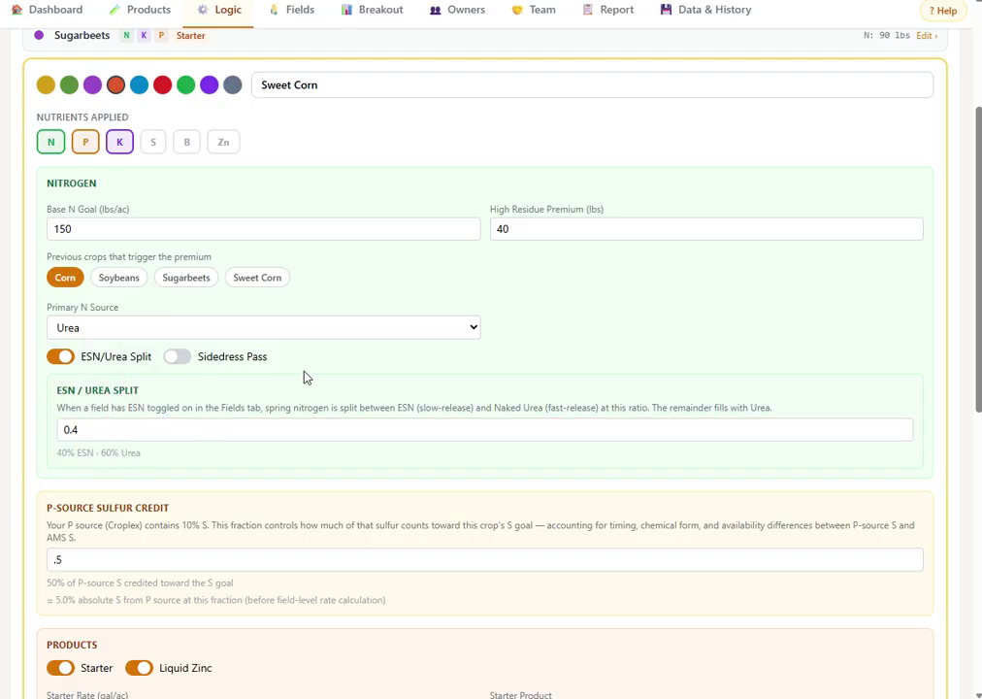
# - Enable the Sidedress Pass for Sweet Corn and reserve 40 lbs/ac of N and 10 lbs/ac of S
pyautogui.click(179, 357)
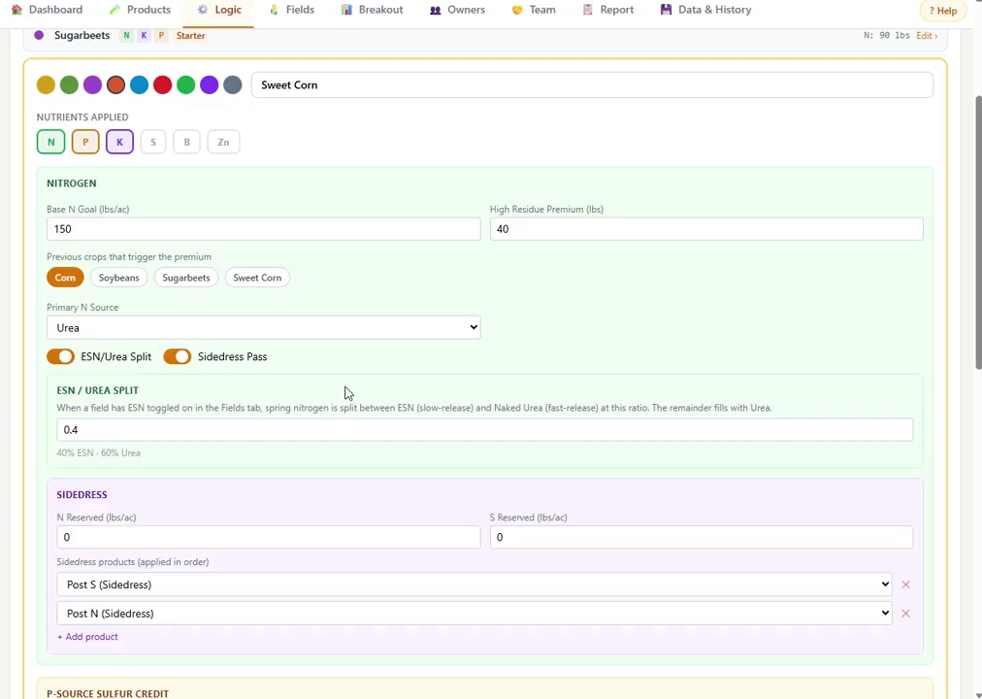
pyautogui.scroll(-3, 344, 389)
pyautogui.click(218, 383)
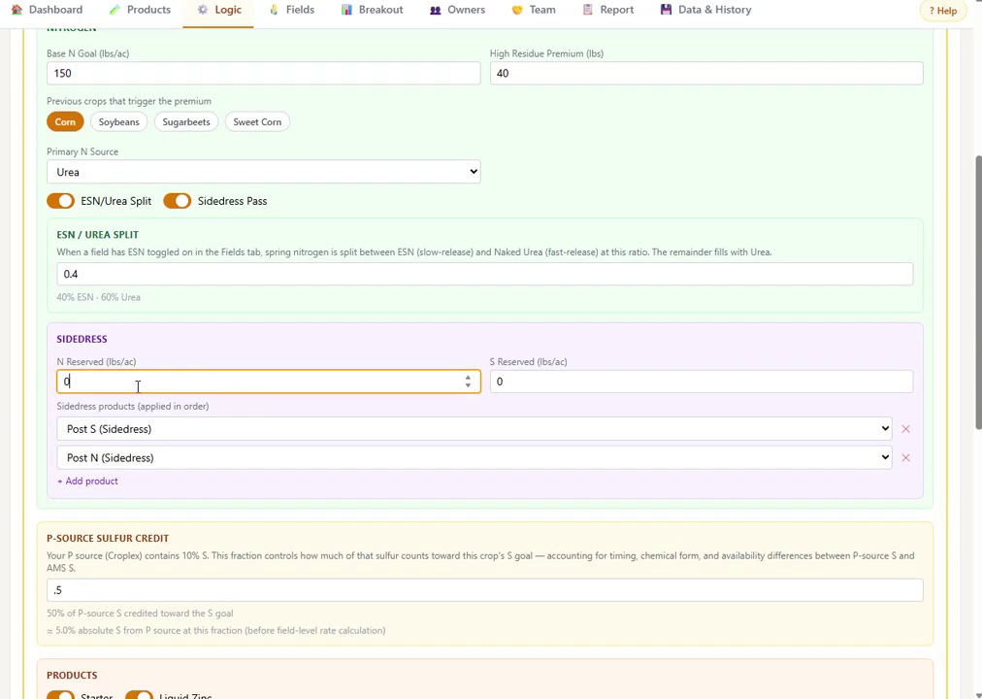
pyautogui.moveTo(138, 386); pyautogui.dragTo(63, 389)
pyautogui.write('40')
pyautogui.press('Tab')
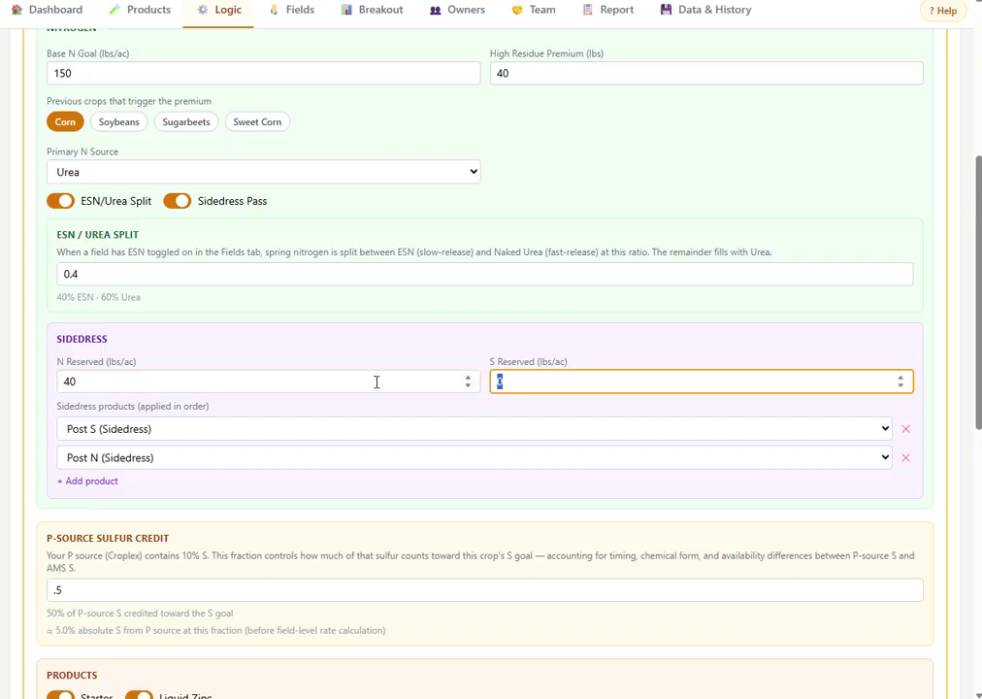
pyautogui.write('10')
# - Order the sidedress products as Post N (Sidedress) first and Post S (Sidedress) second, and save the Sweet Corn crop
pyautogui.click(201, 429)
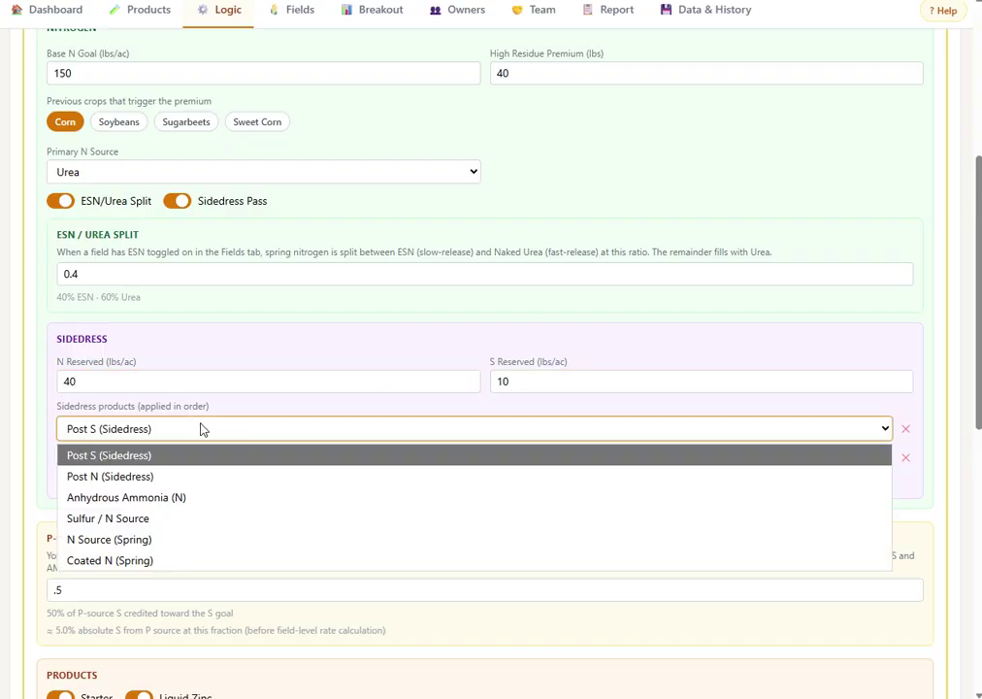
pyautogui.click(179, 477)
pyautogui.click(182, 460)
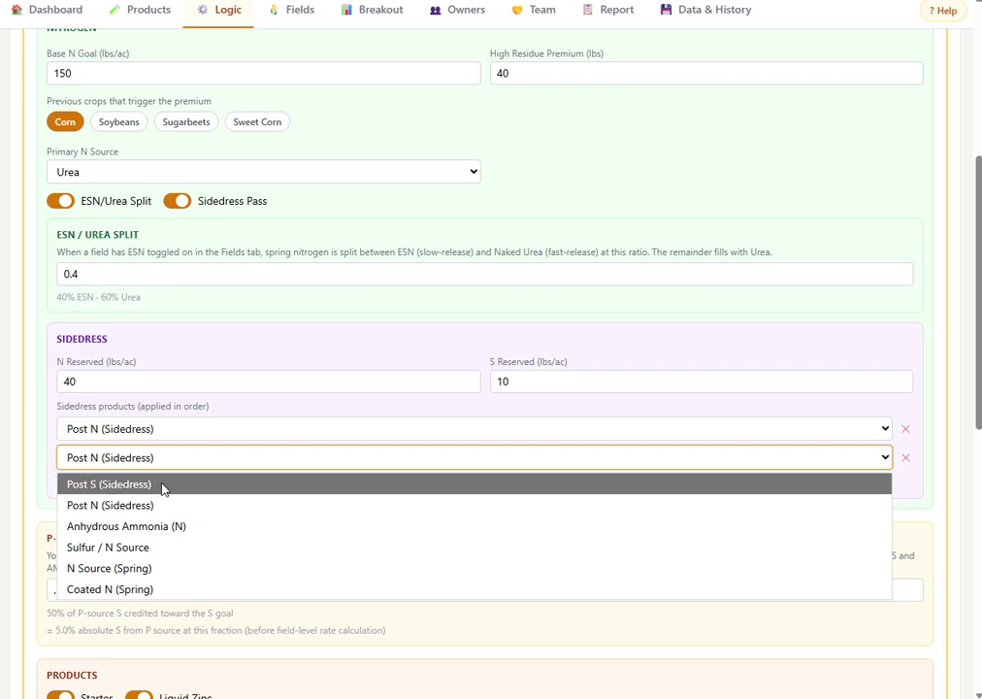
pyautogui.click(162, 486)
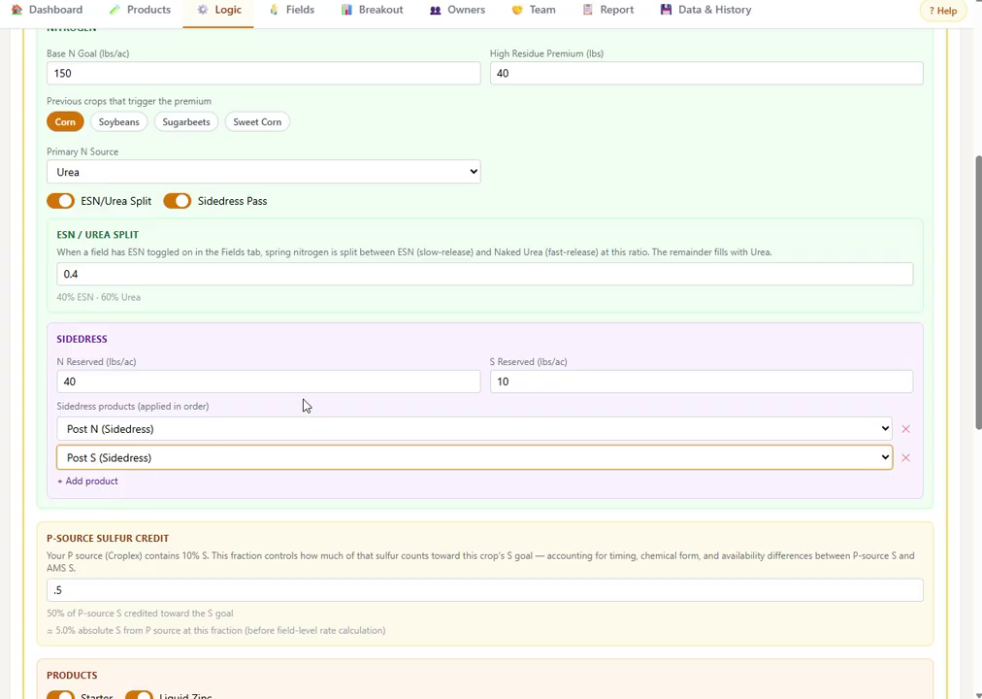
pyautogui.scroll(-3, 329, 386)
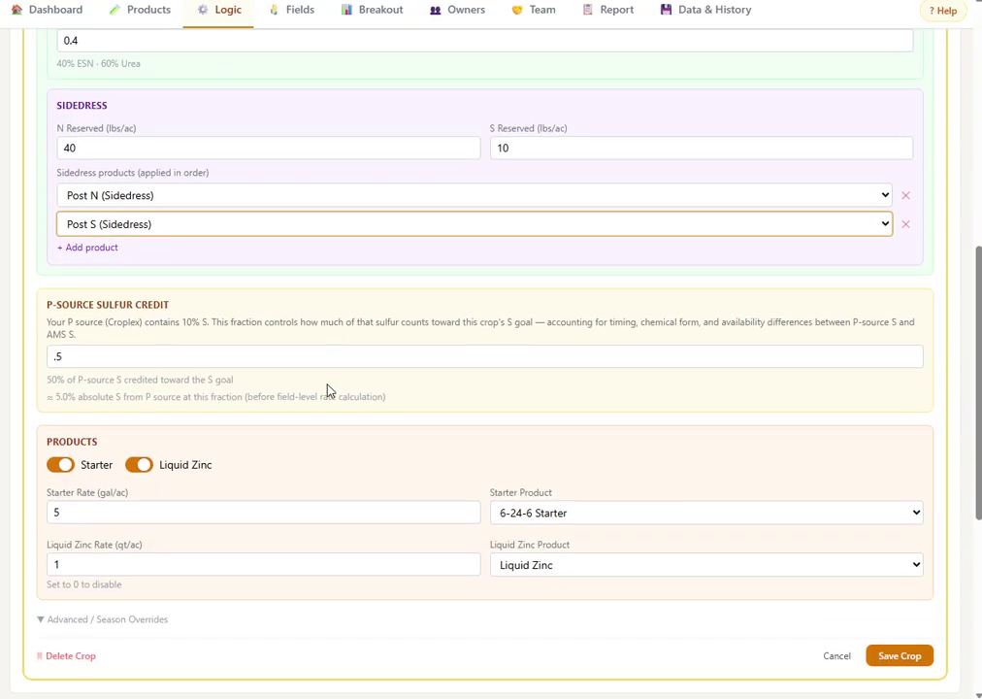
pyautogui.scroll(3, 345, 393)
pyautogui.scroll(-4, 362, 396)
pyautogui.click(925, 585)
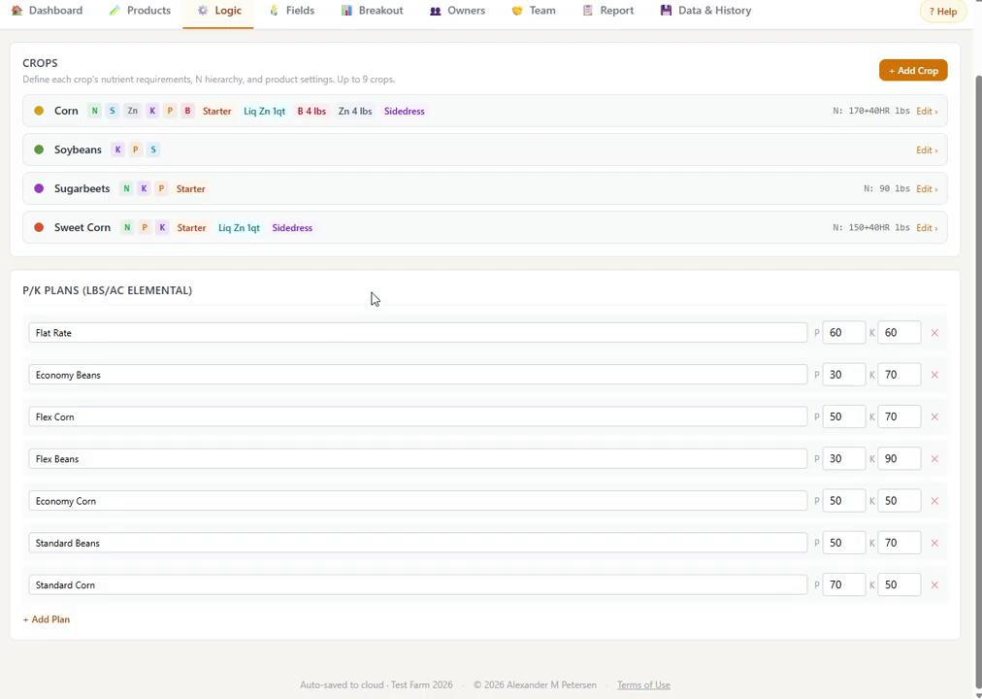
# - Start a new field in the farm's field list with farm name sadf and 50 acres
pyautogui.scroll(1, 330, 341)
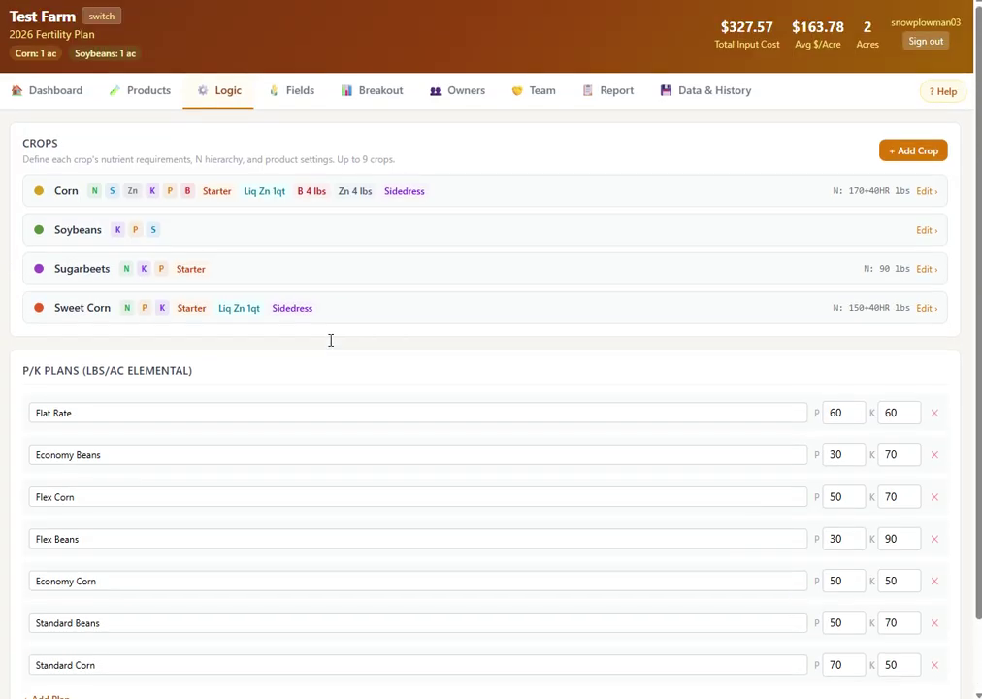
pyautogui.click(300, 95)
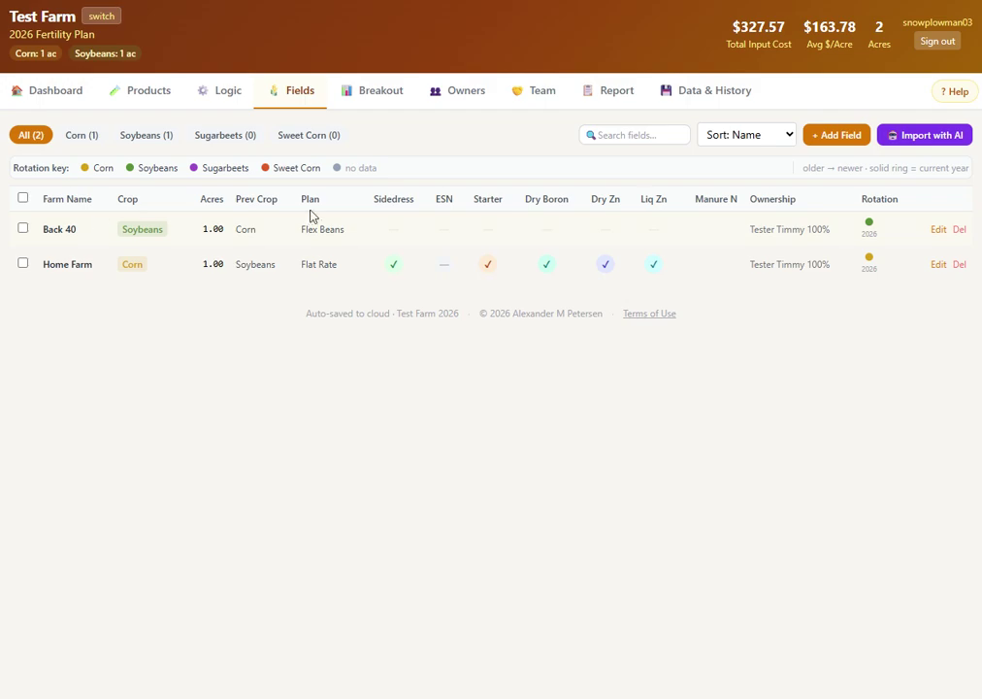
pyautogui.click(853, 136)
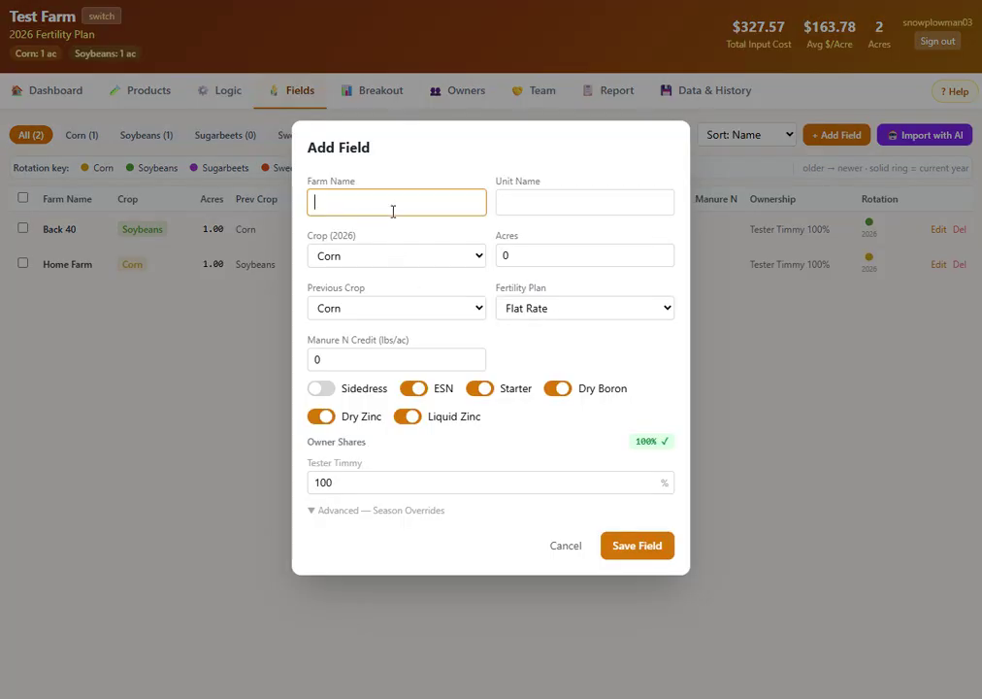
pyautogui.write('sadf')
pyautogui.click(531, 261)
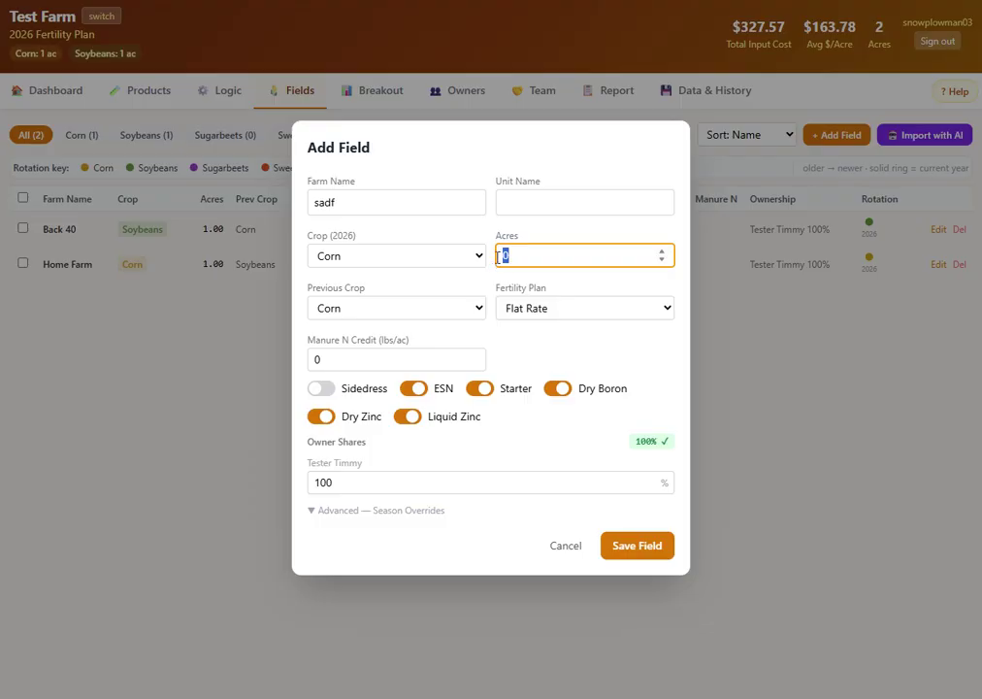
pyautogui.write('50')
# - Set the new field's previous crop to Corn and its 2026 crop to Sweet Corn
pyautogui.click(446, 309)
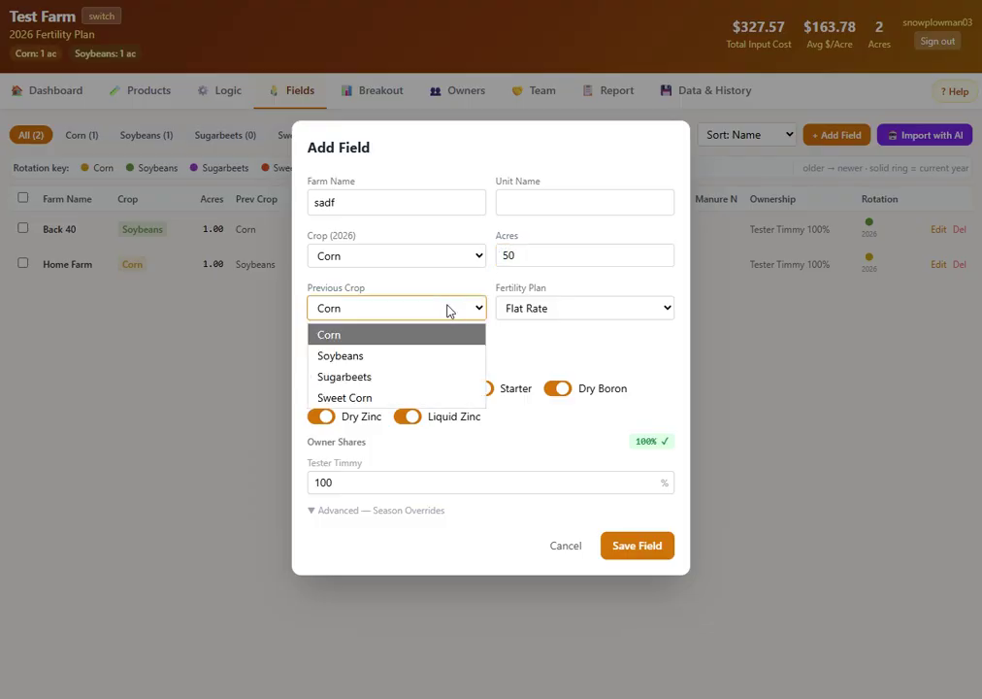
pyautogui.click(407, 398)
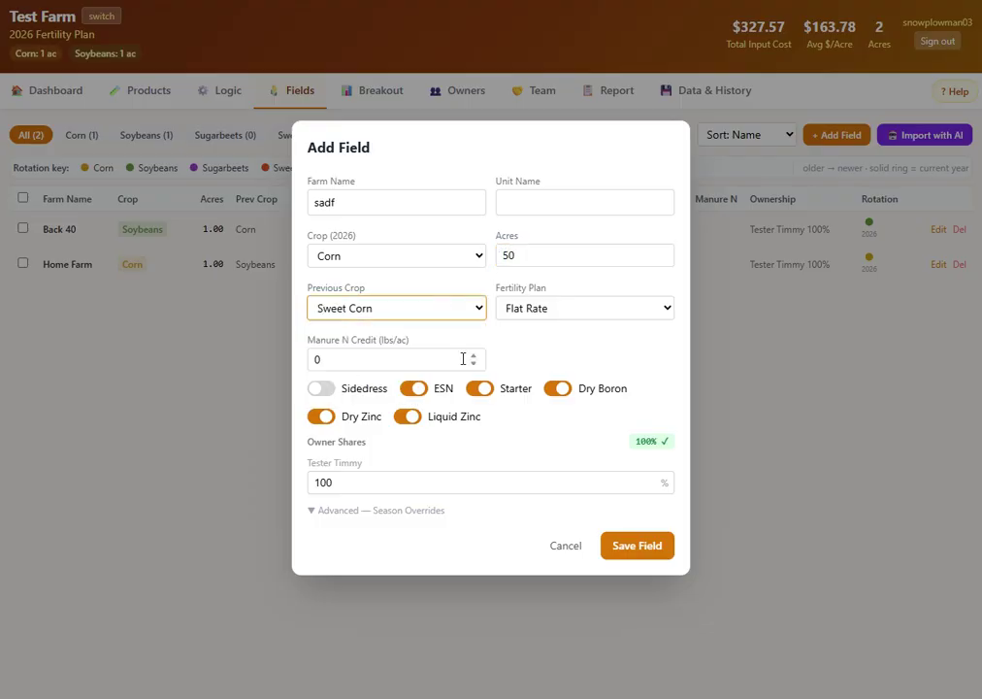
pyautogui.click(432, 311)
pyautogui.click(432, 310)
pyautogui.click(431, 310)
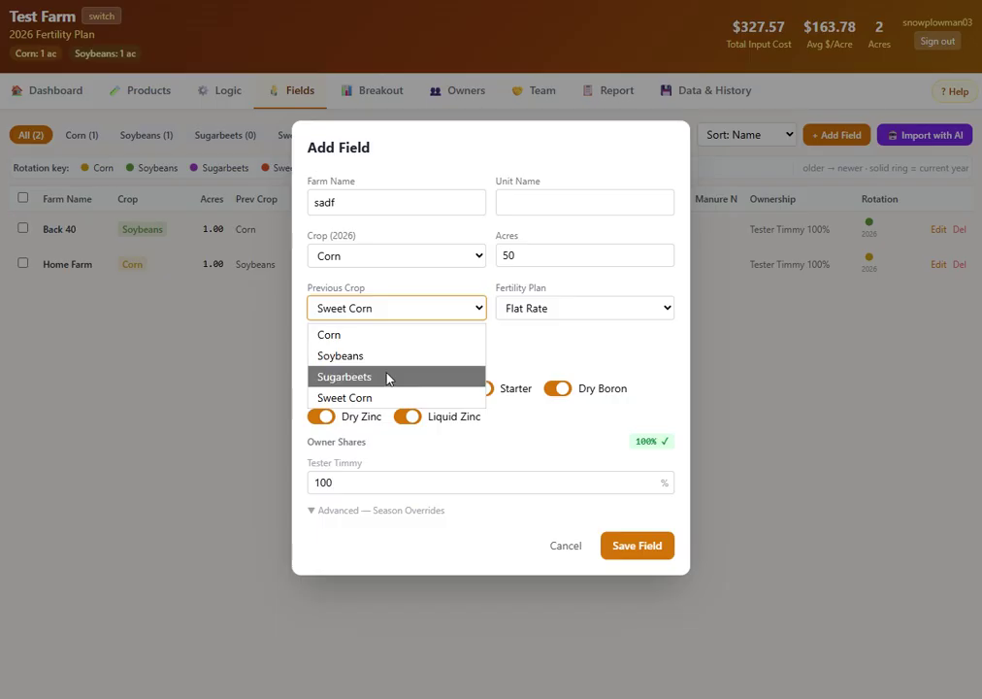
pyautogui.click(391, 339)
pyautogui.click(450, 254)
pyautogui.click(451, 344)
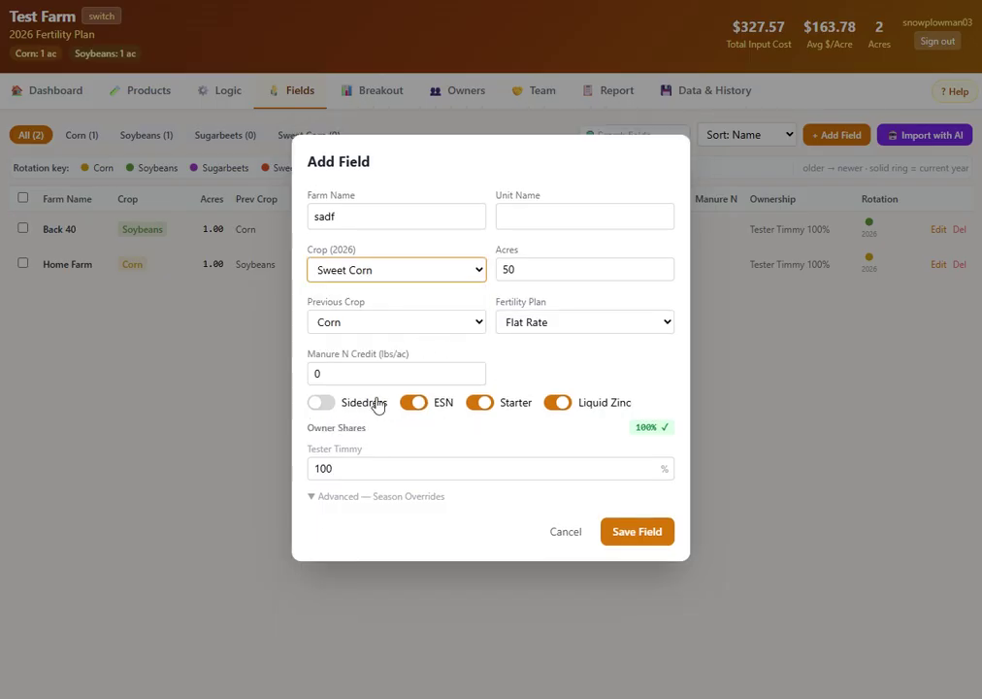
# - Enable Sidedress for the new field, try toggling Sidedress and ESN, and leave both enabled
pyautogui.click(321, 403)
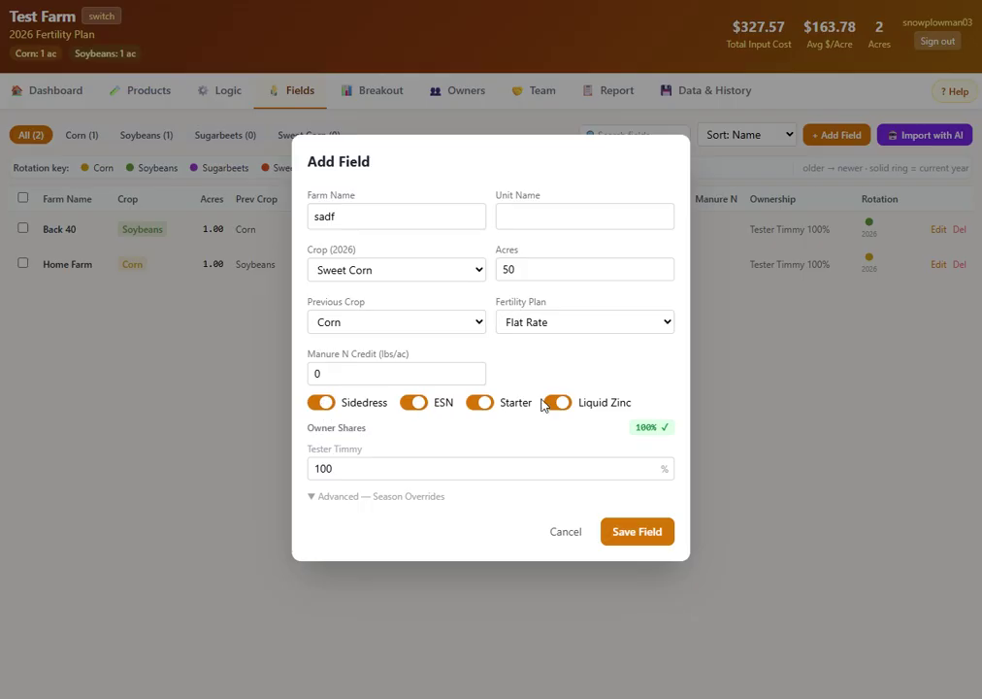
pyautogui.click(416, 403)
pyautogui.click(325, 405)
pyautogui.click(328, 406)
pyautogui.click(414, 403)
# - Try the K → Spring season override, leave it off, and save the new field
pyautogui.click(429, 498)
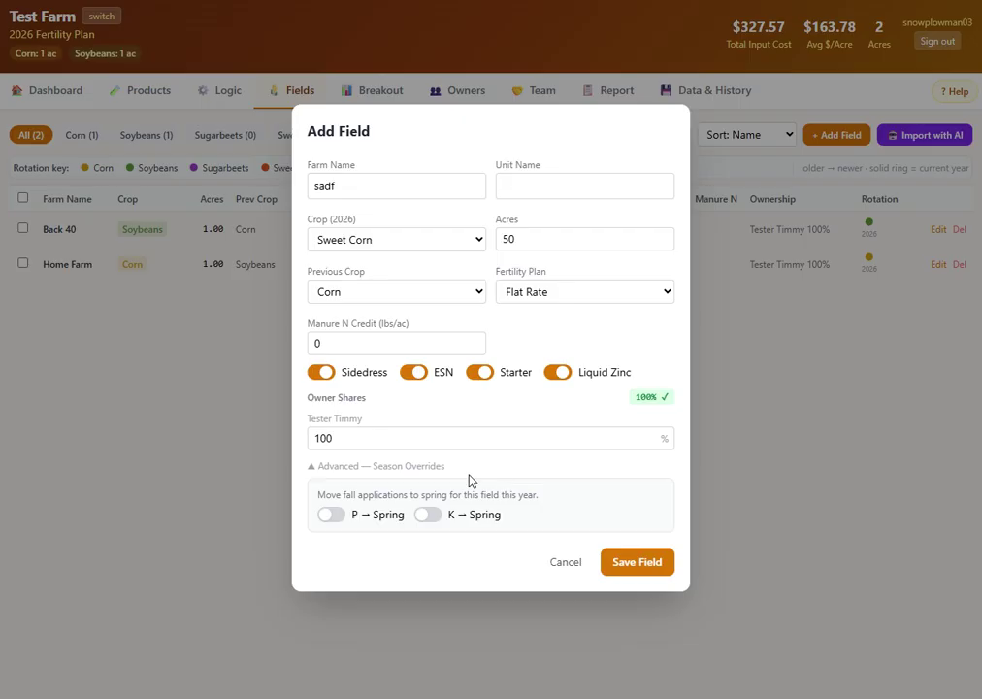
pyautogui.click(427, 517)
pyautogui.click(429, 519)
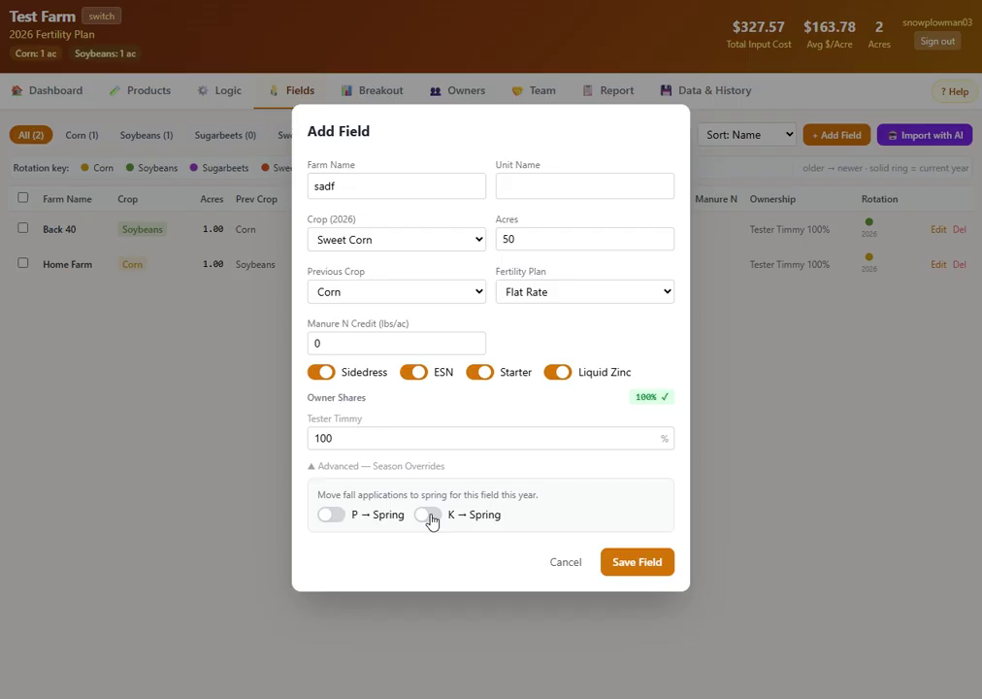
pyautogui.click(659, 568)
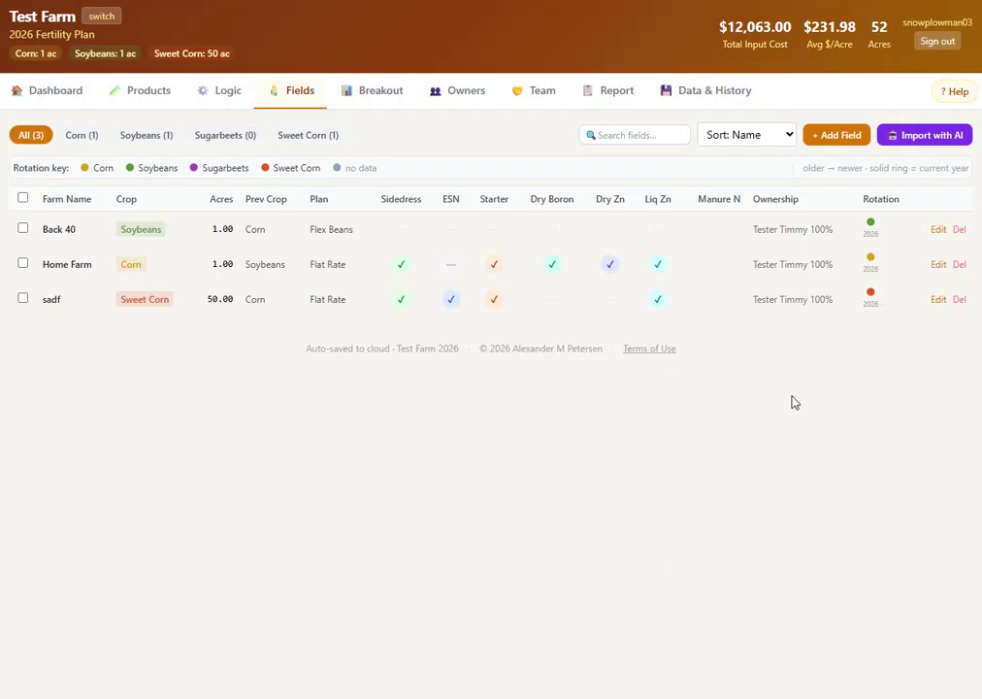
# - Try switching Starter, ESN and Sidedress off and back on for the sadf field directly in the field list
pyautogui.click(493, 301)
pyautogui.click(493, 303)
pyautogui.click(451, 300)
pyautogui.click(452, 303)
pyautogui.click(402, 305)
pyautogui.click(402, 304)
pyautogui.moveTo(594, 306); pyautogui.dragTo(548, 305)
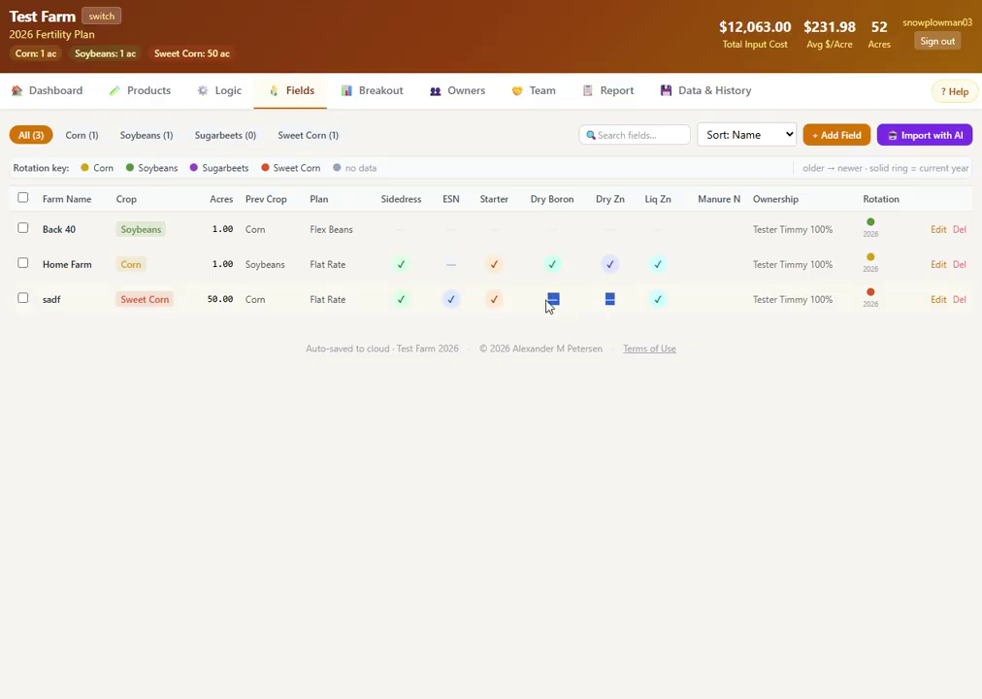
pyautogui.click(613, 300)
# - Use the AI import to read the Fields image and import all the fields detected in it
pyautogui.click(921, 136)
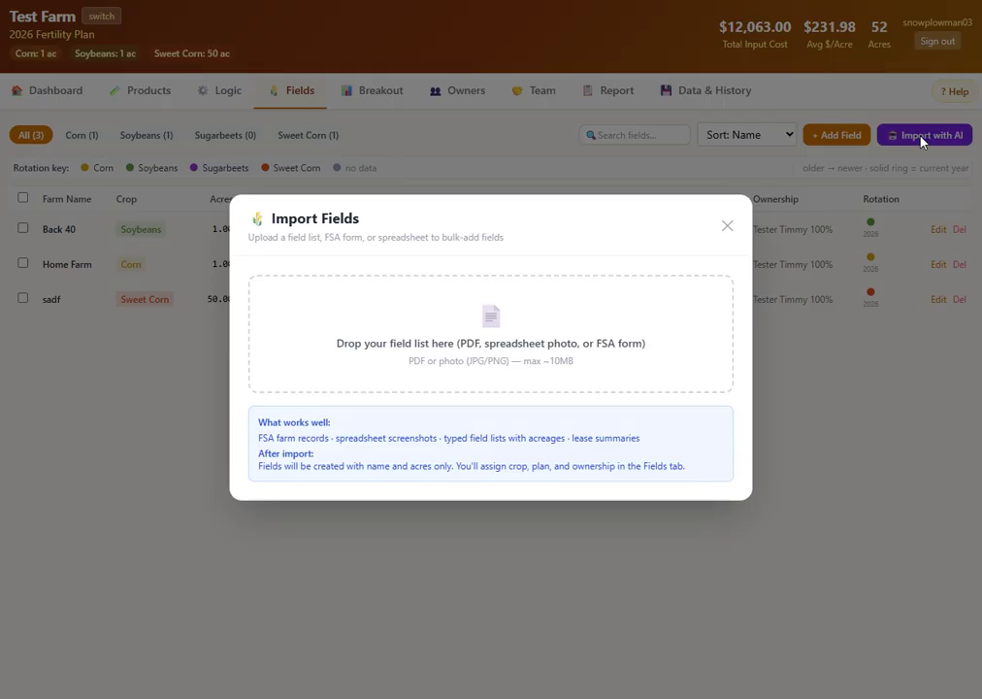
pyautogui.click(490, 362)
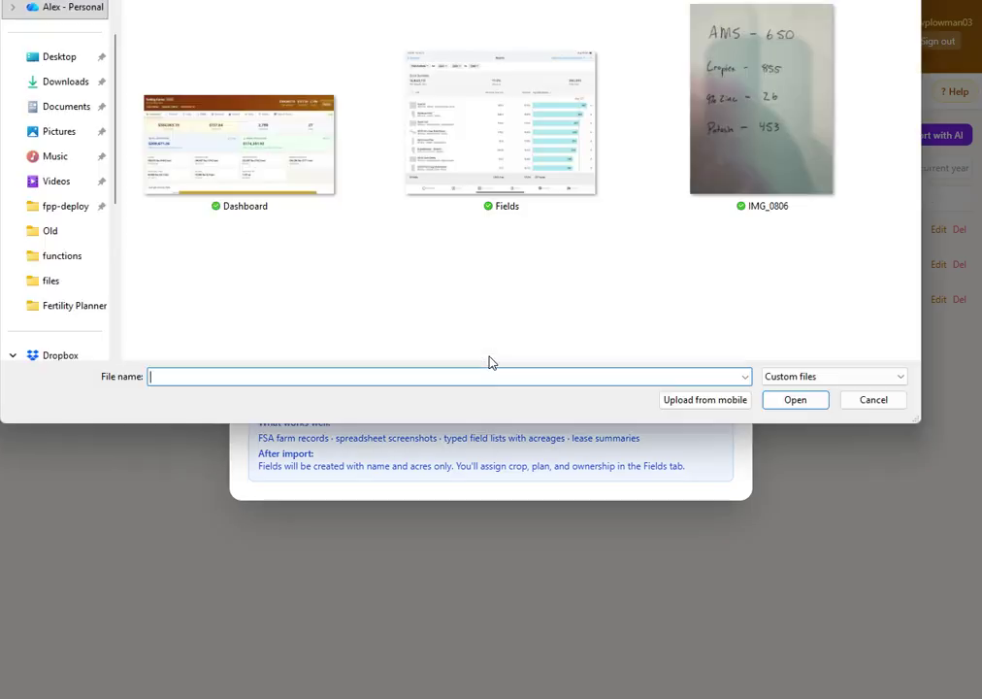
pyautogui.click(550, 153)
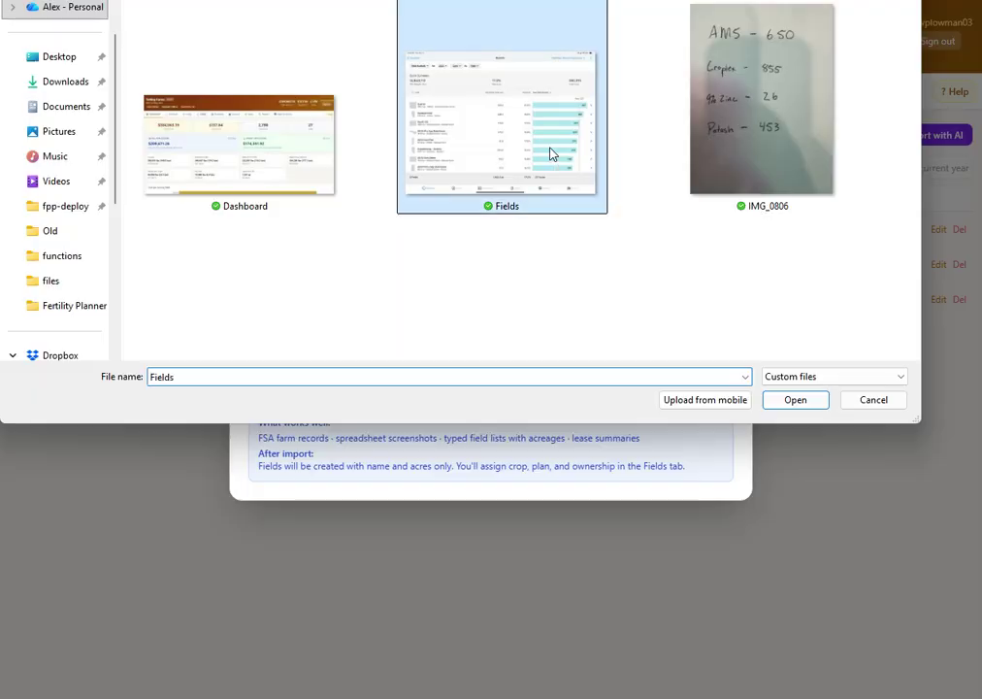
pyautogui.click(795, 400)
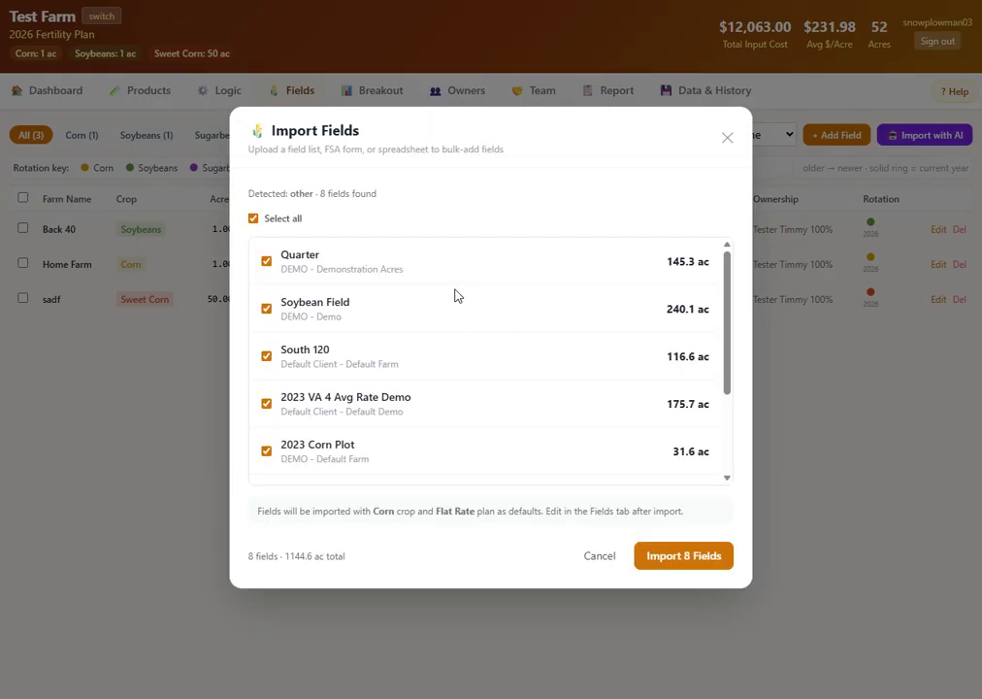
pyautogui.scroll(-3, 449, 294)
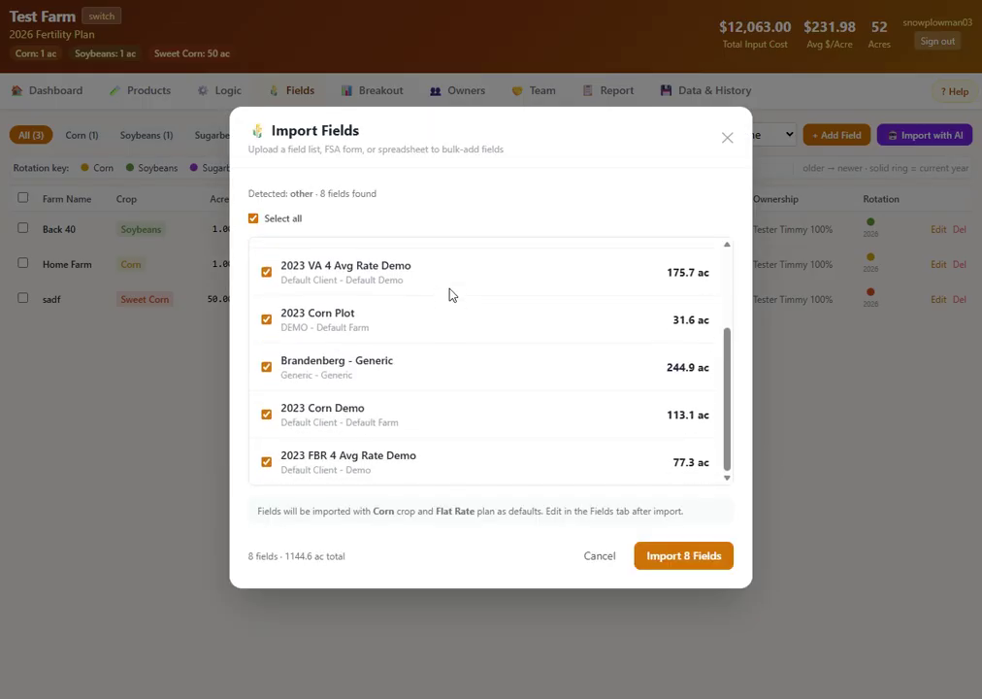
pyautogui.click(723, 559)
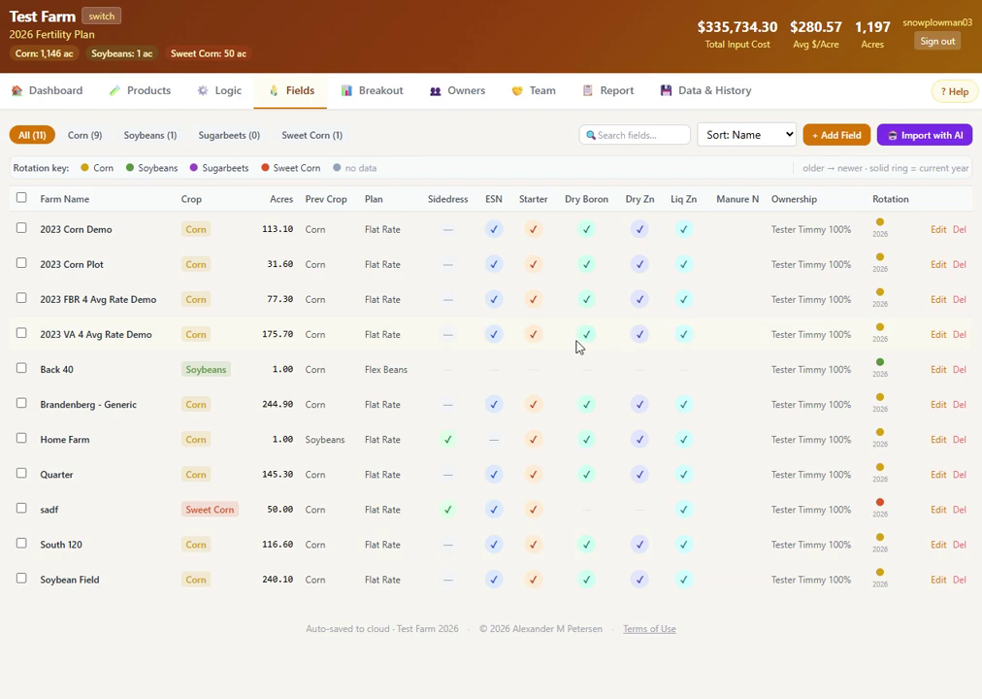
pyautogui.moveTo(826, 229); pyautogui.dragTo(821, 520)
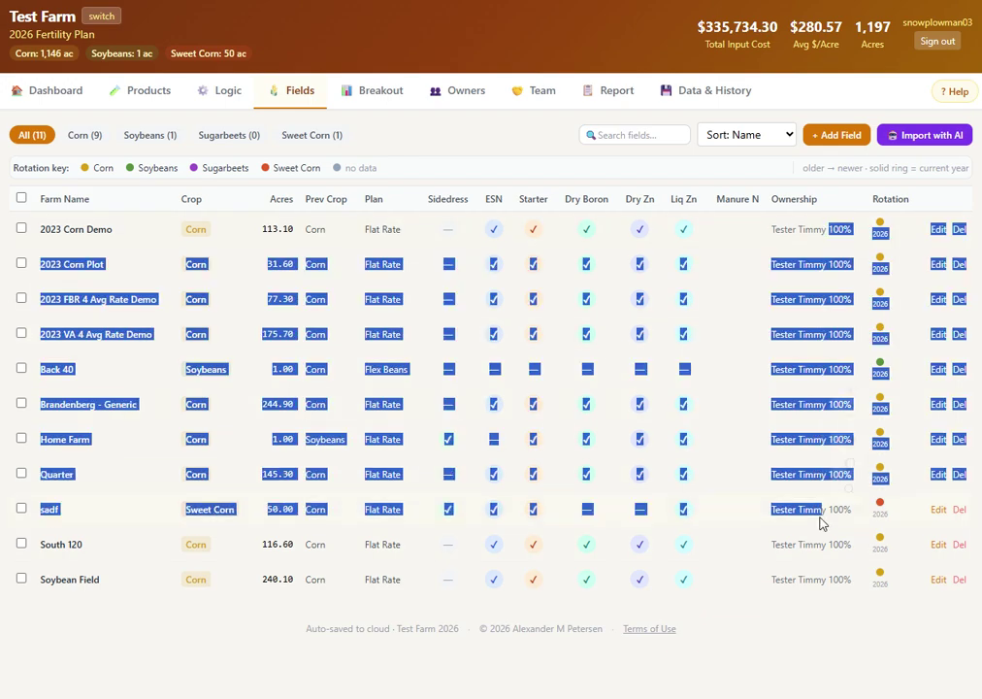
pyautogui.click(179, 456)
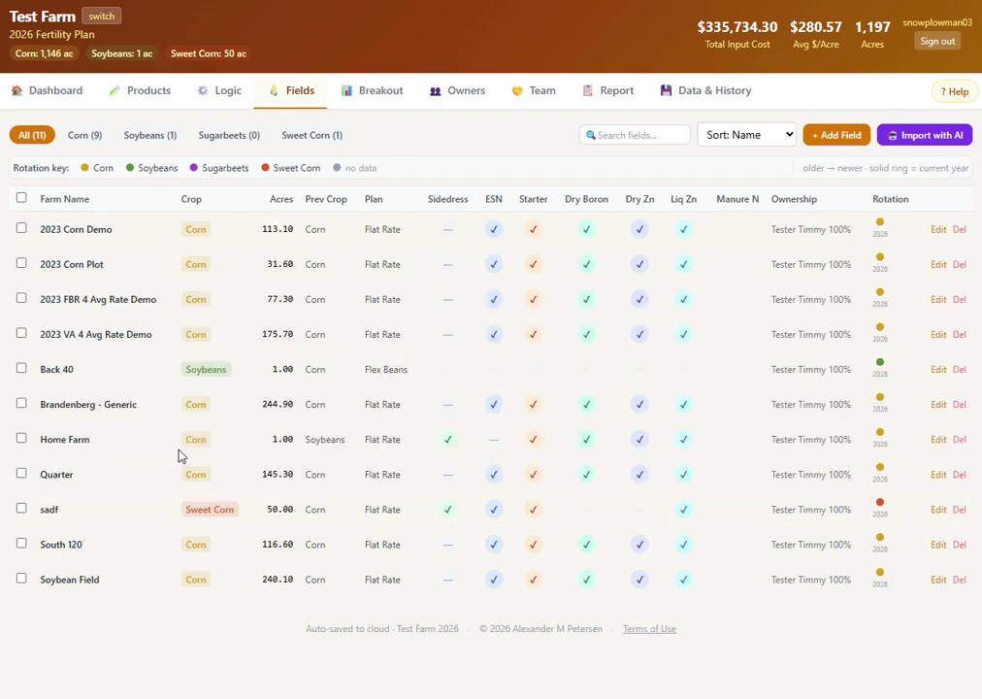
# - Bulk edit the four fields whose names start with 2023 to change their crop to Soybeans
pyautogui.click(22, 229)
pyautogui.click(21, 324)
pyautogui.click(21, 359)
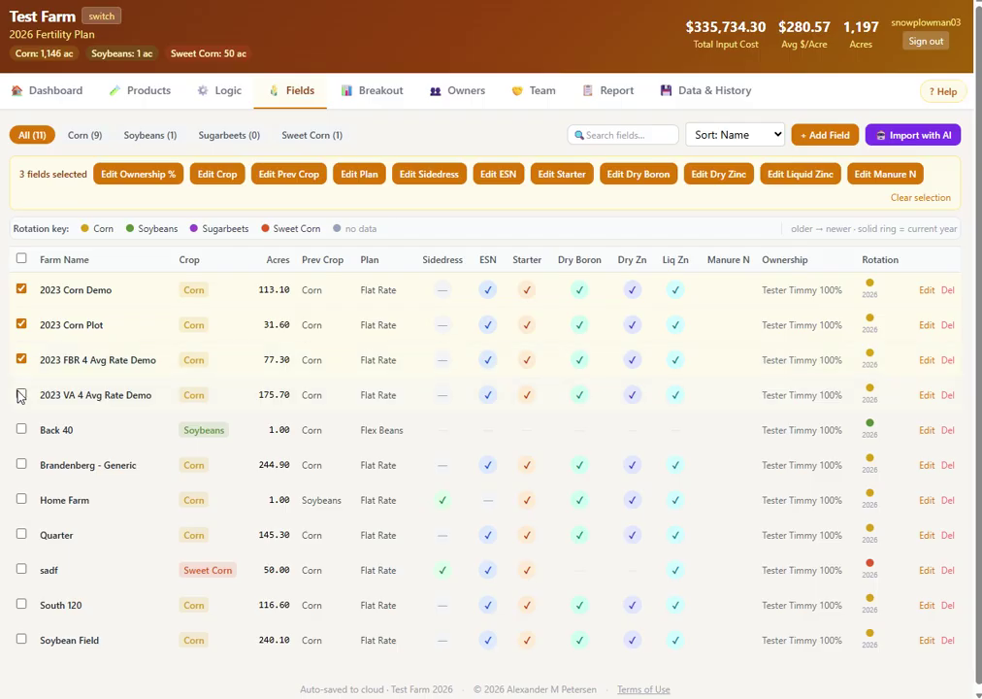
pyautogui.click(21, 394)
pyautogui.click(231, 181)
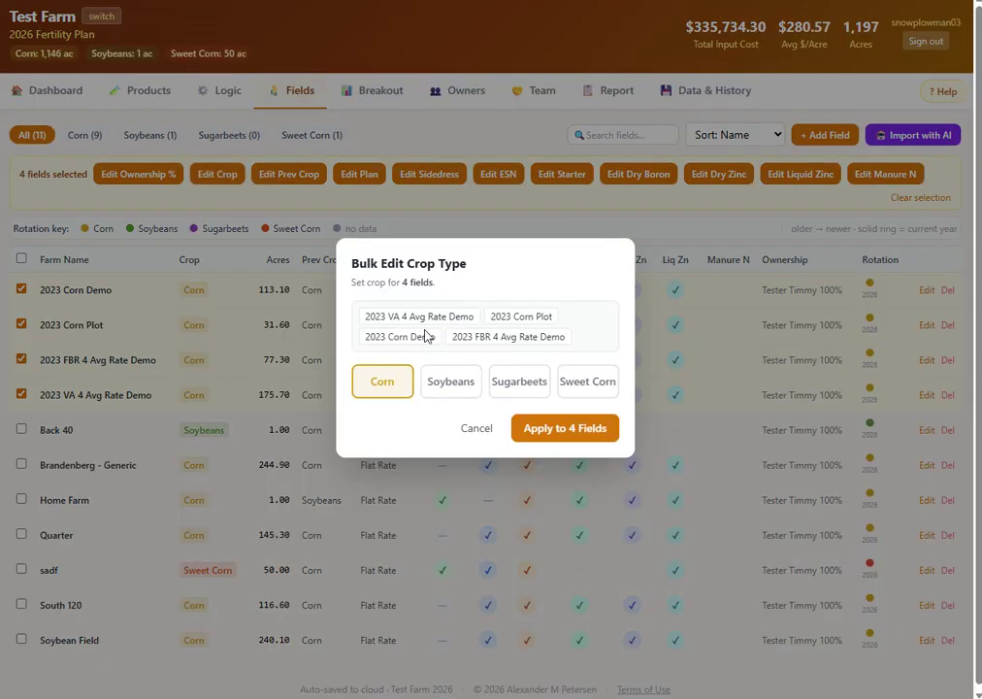
pyautogui.click(475, 384)
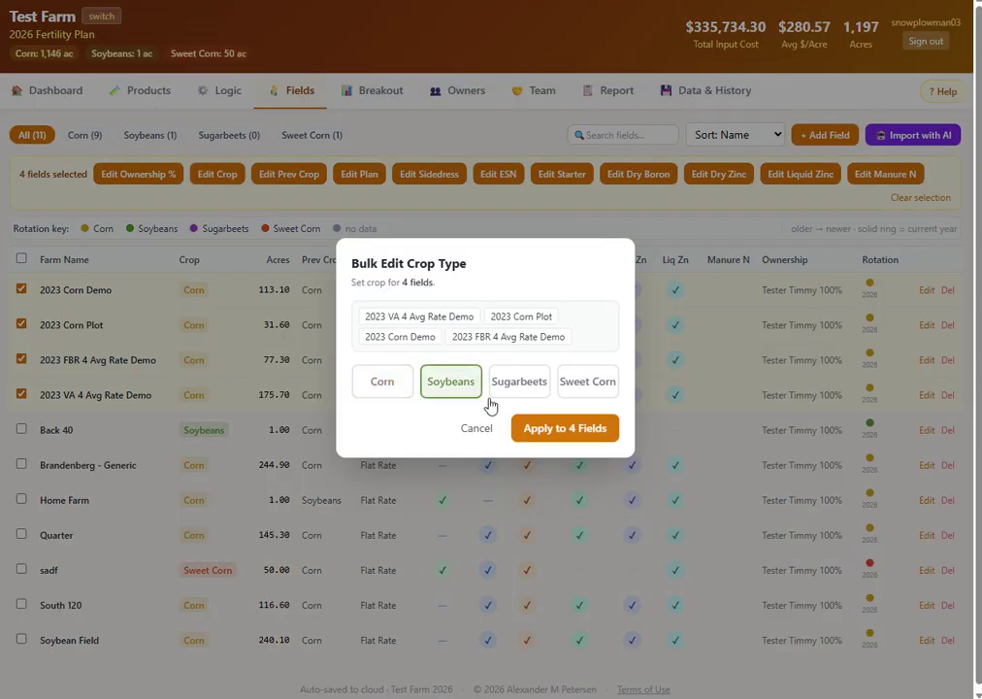
pyautogui.click(536, 428)
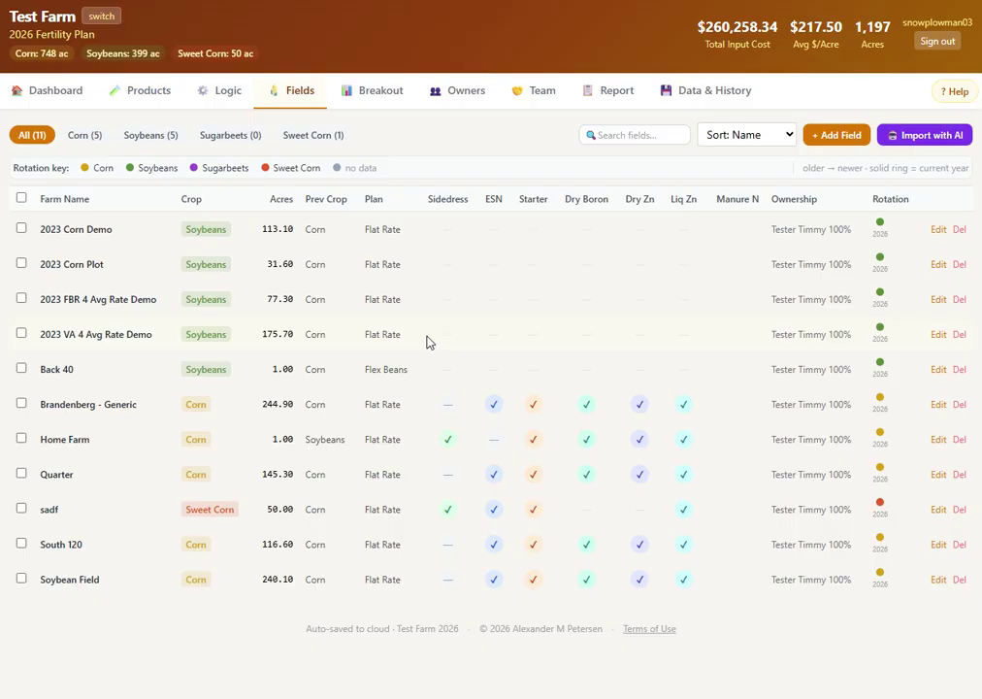
# - Review the plan's breakout of nutrient rates and product quantities per field
pyautogui.click(388, 101)
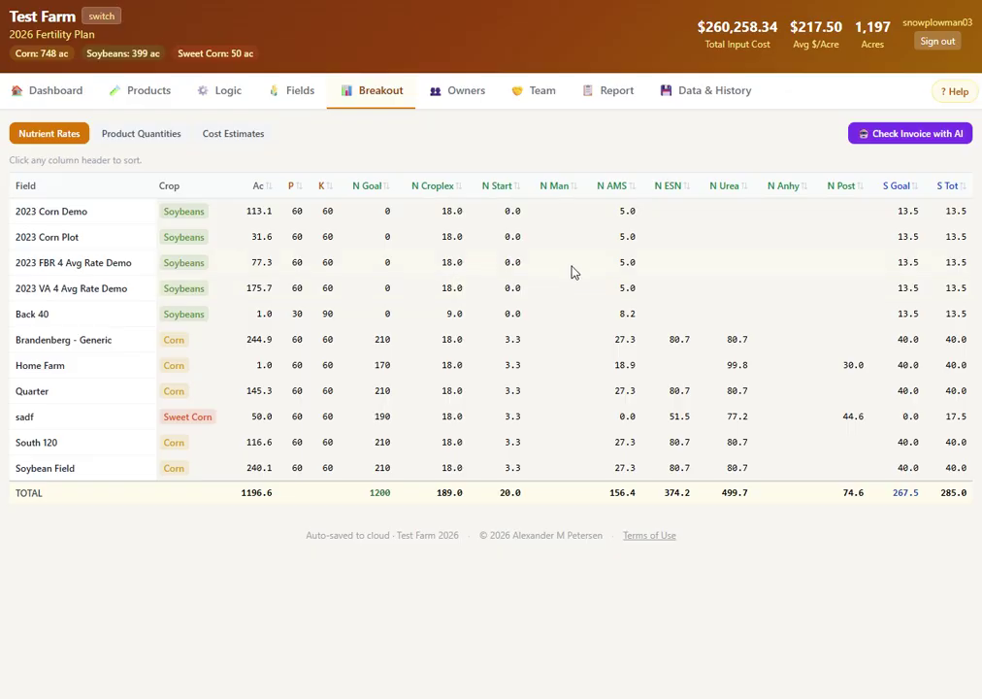
pyautogui.click(143, 138)
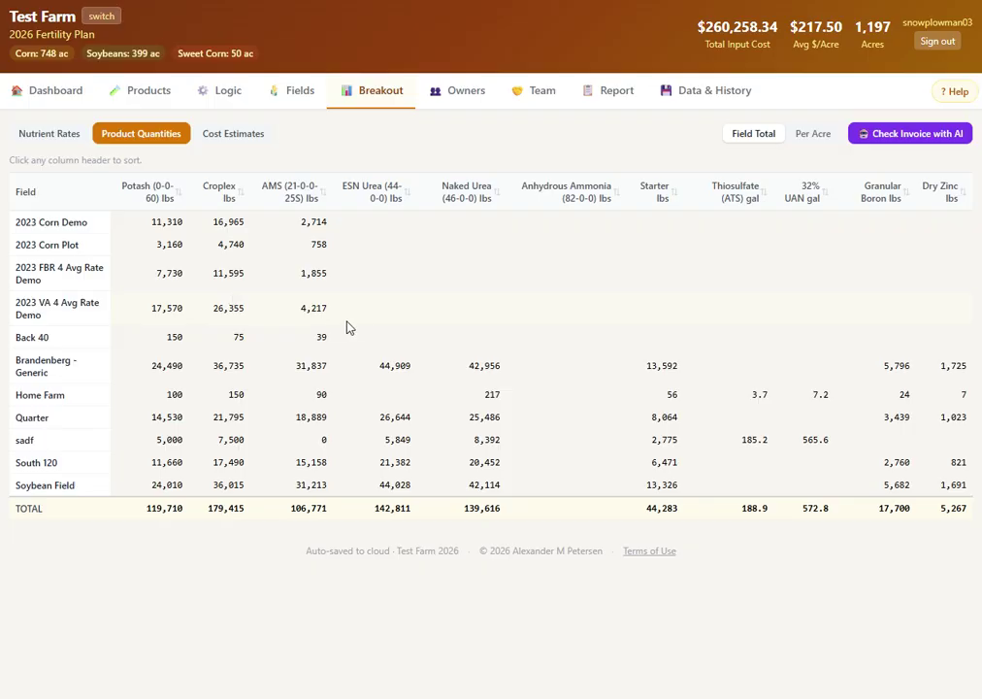
# - Review the breakout's cost estimates for each field as per-acre amounts
pyautogui.click(244, 138)
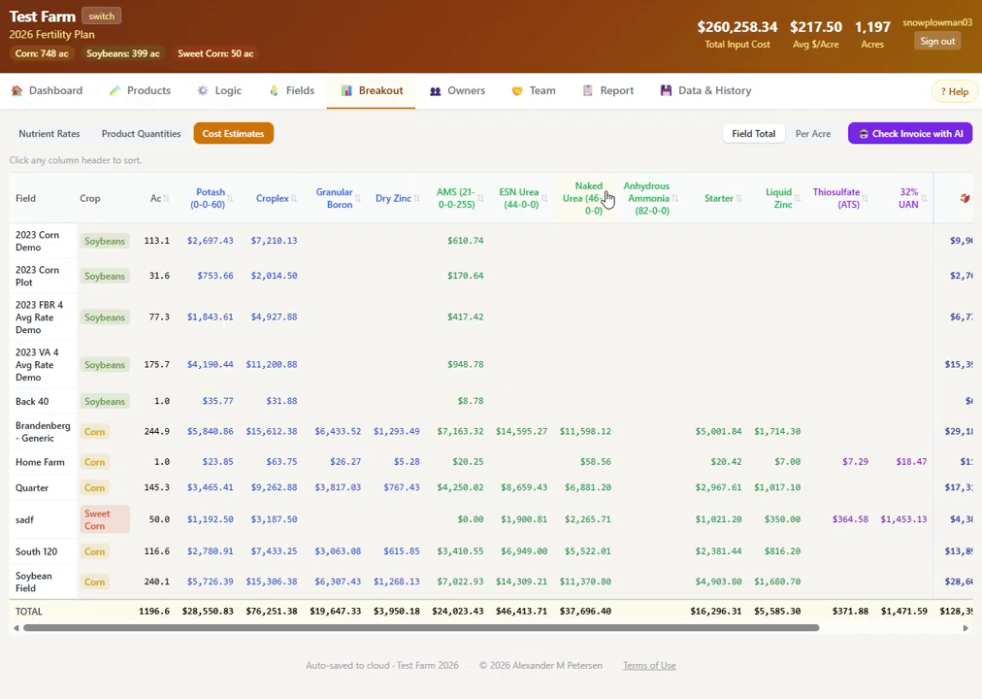
pyautogui.click(813, 134)
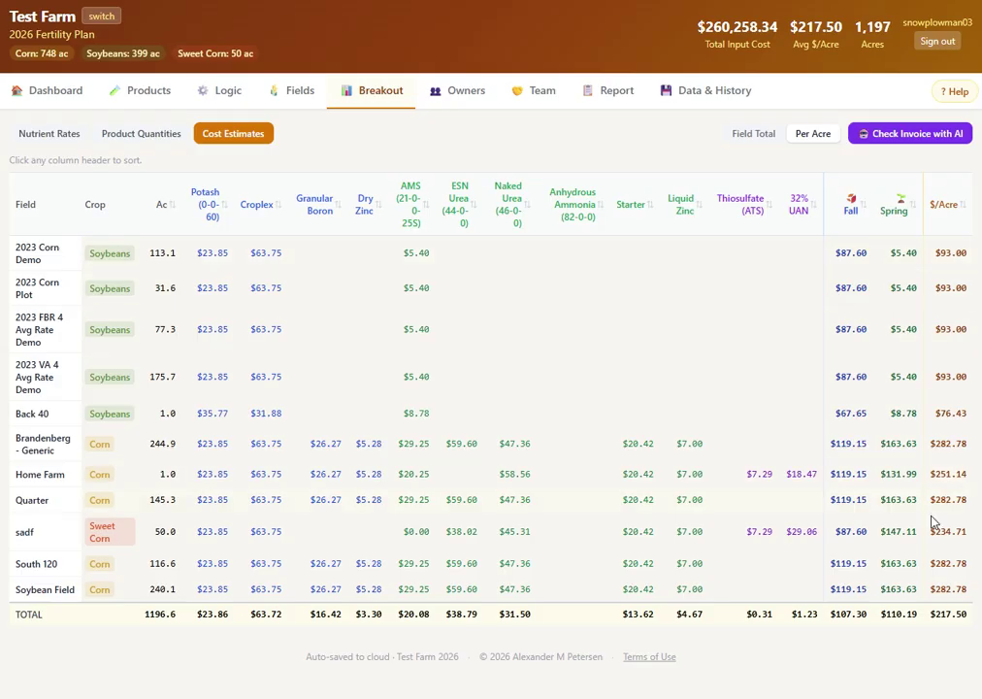
# - Add an owner named Son with a 5% default share and set the existing owner's default share to 95%
pyautogui.click(474, 91)
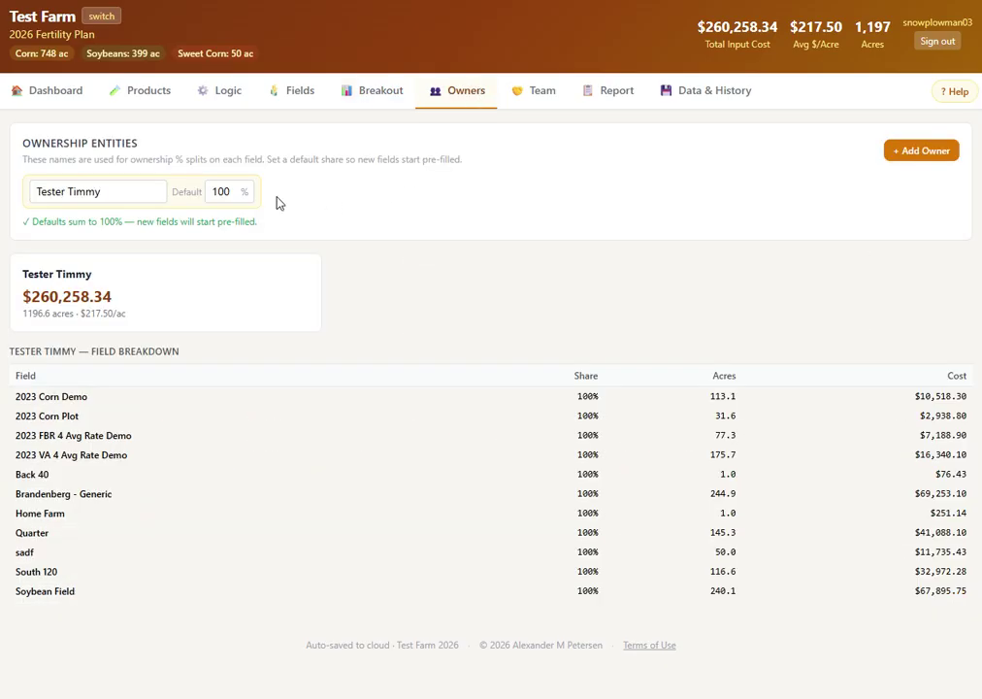
pyautogui.click(952, 155)
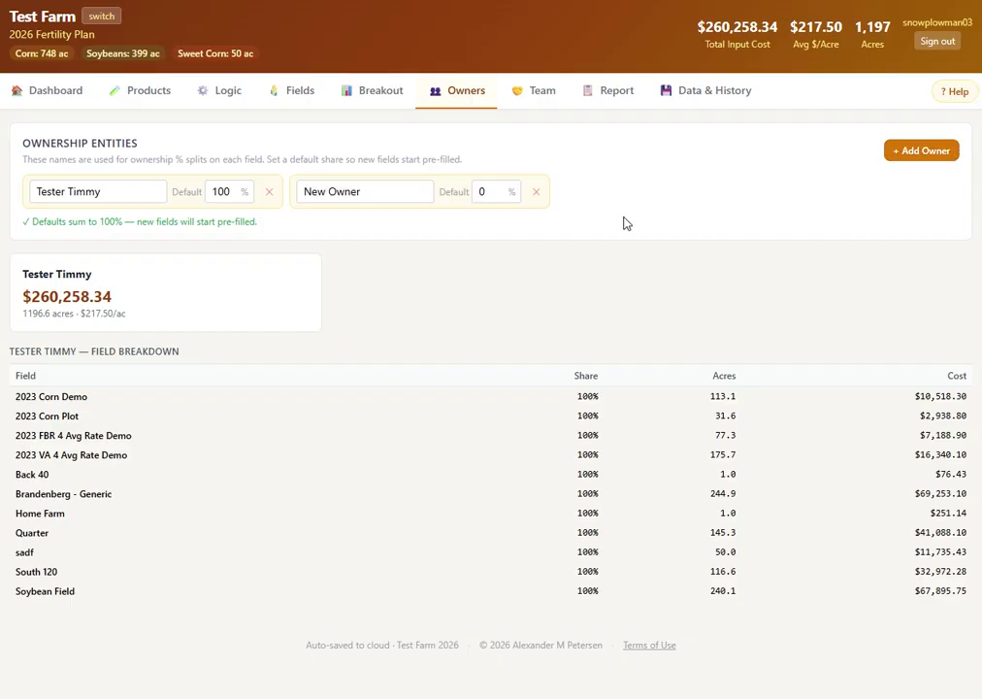
pyautogui.tripleClick(381, 195)
pyautogui.write('T')
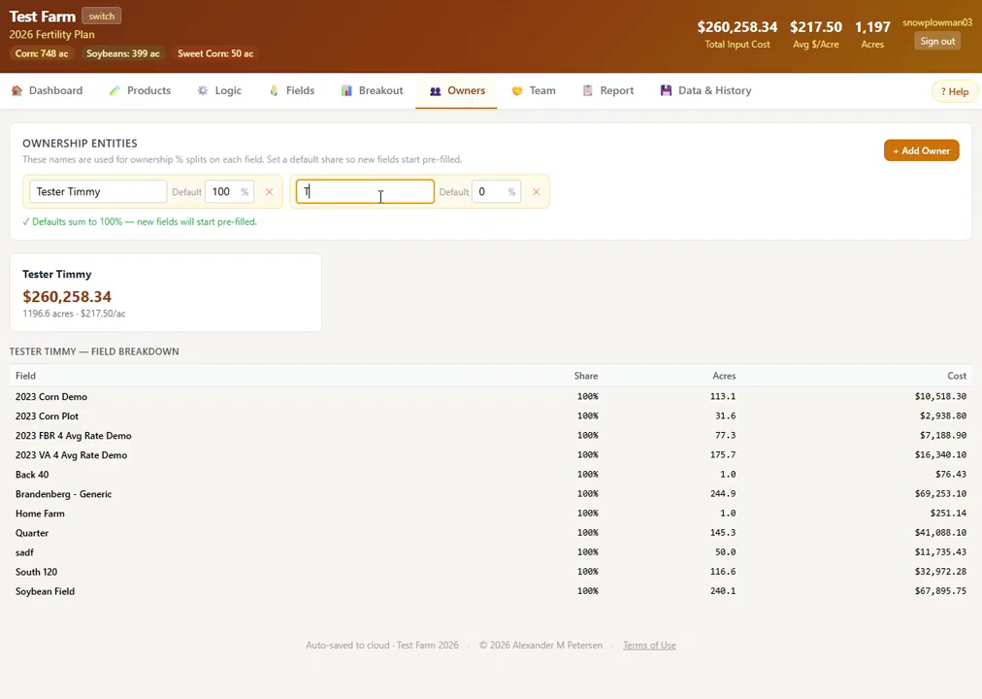
pyautogui.press('Tab')
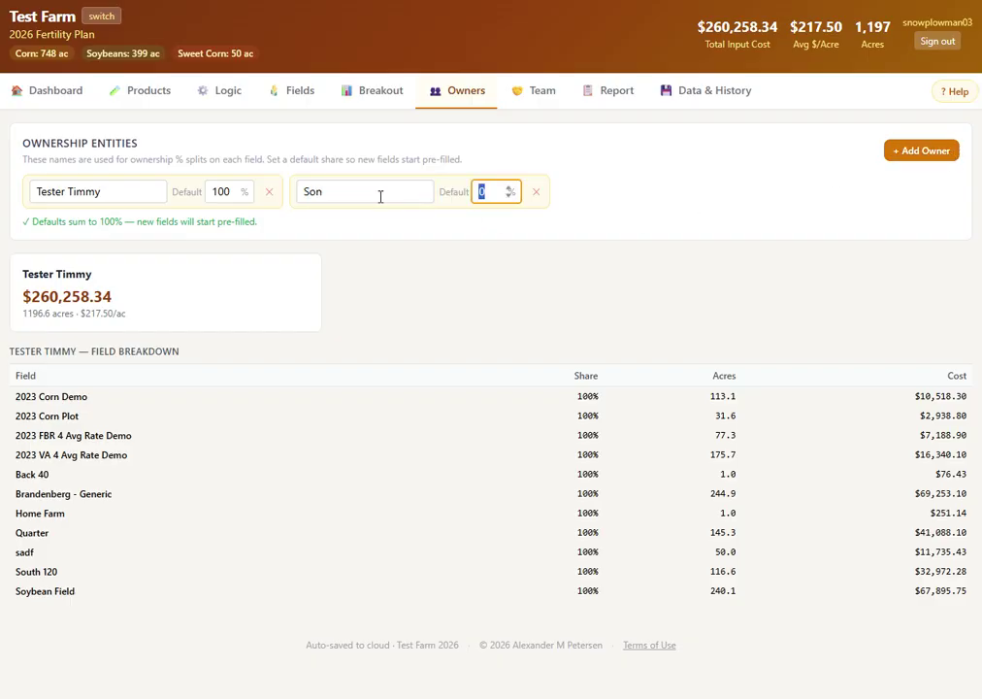
pyautogui.doubleClick(221, 192)
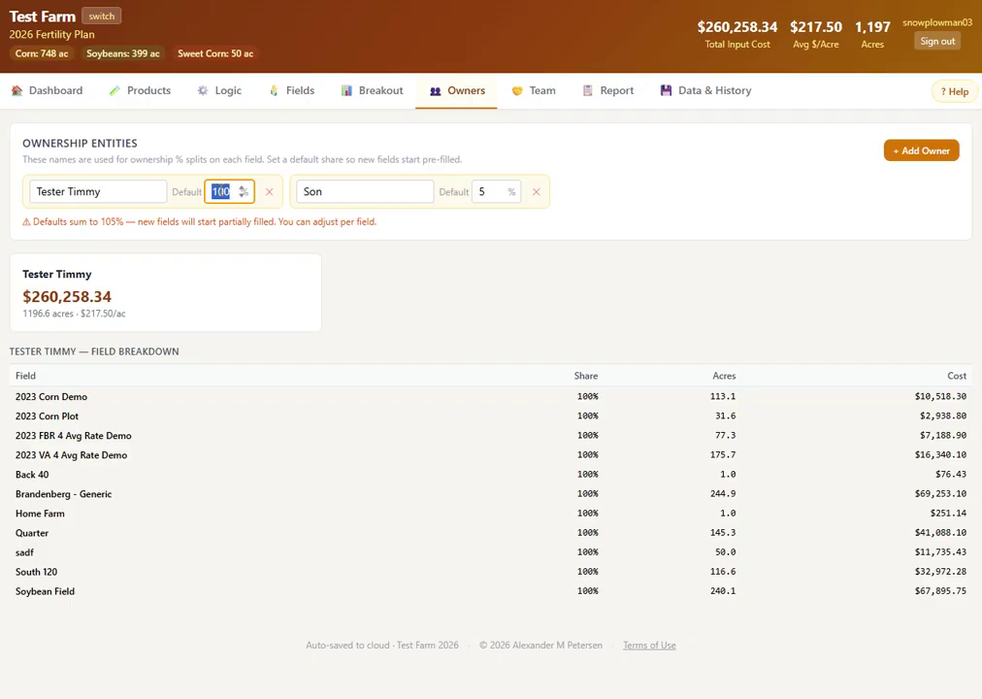
pyautogui.write('95')
pyautogui.click(829, 230)
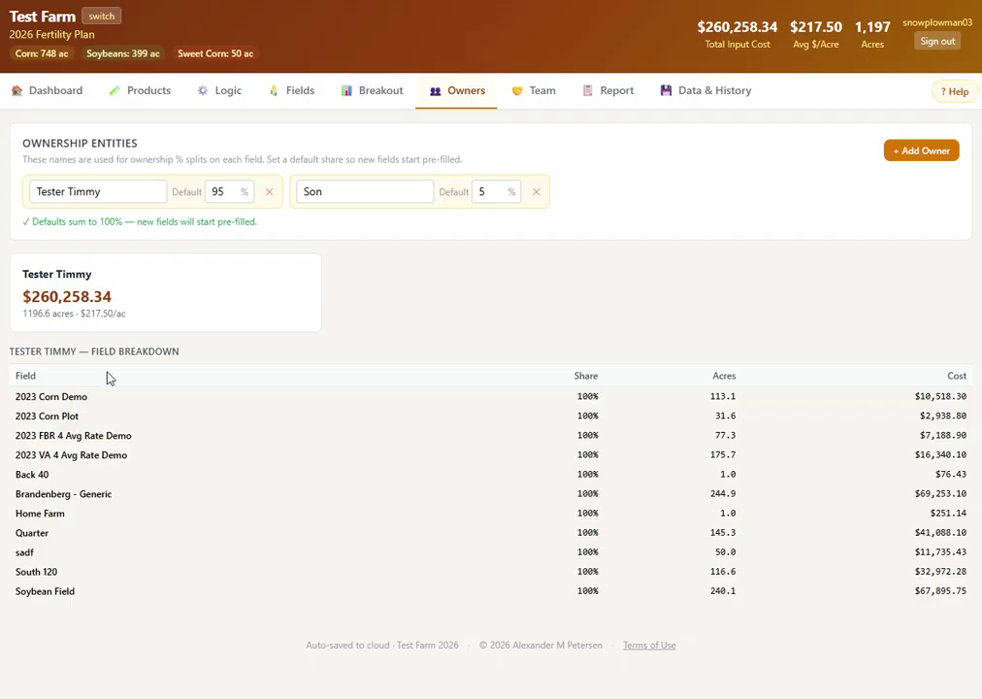
pyautogui.moveTo(109, 378); pyautogui.dragTo(688, 587)
pyautogui.click(440, 519)
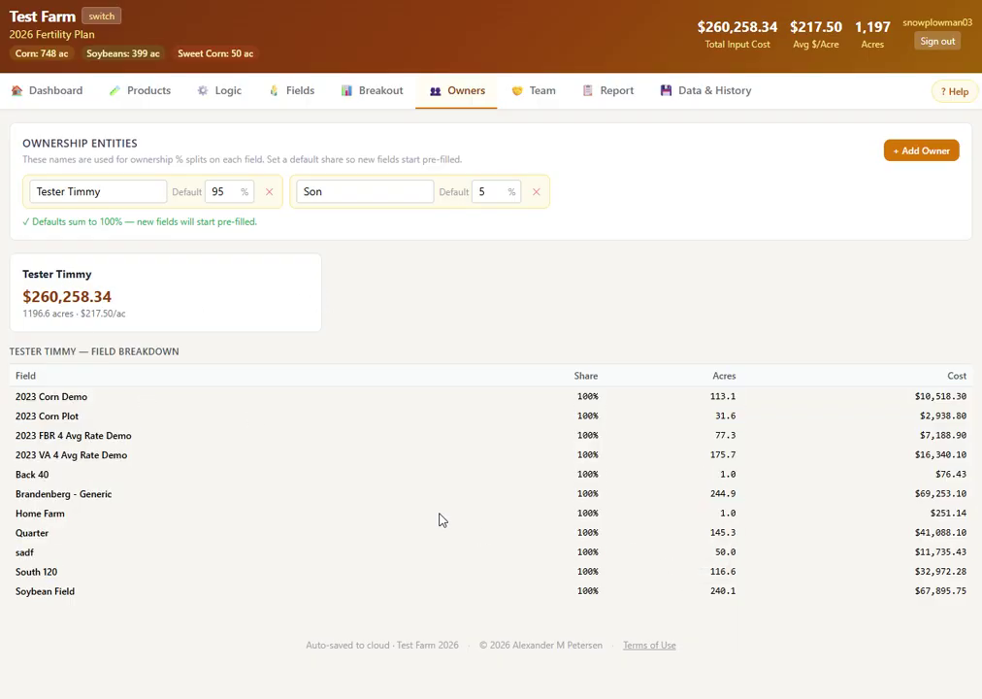
# - Review the farm's team page, including the Anthropic API key section and the role options for inviting someone
pyautogui.click(527, 93)
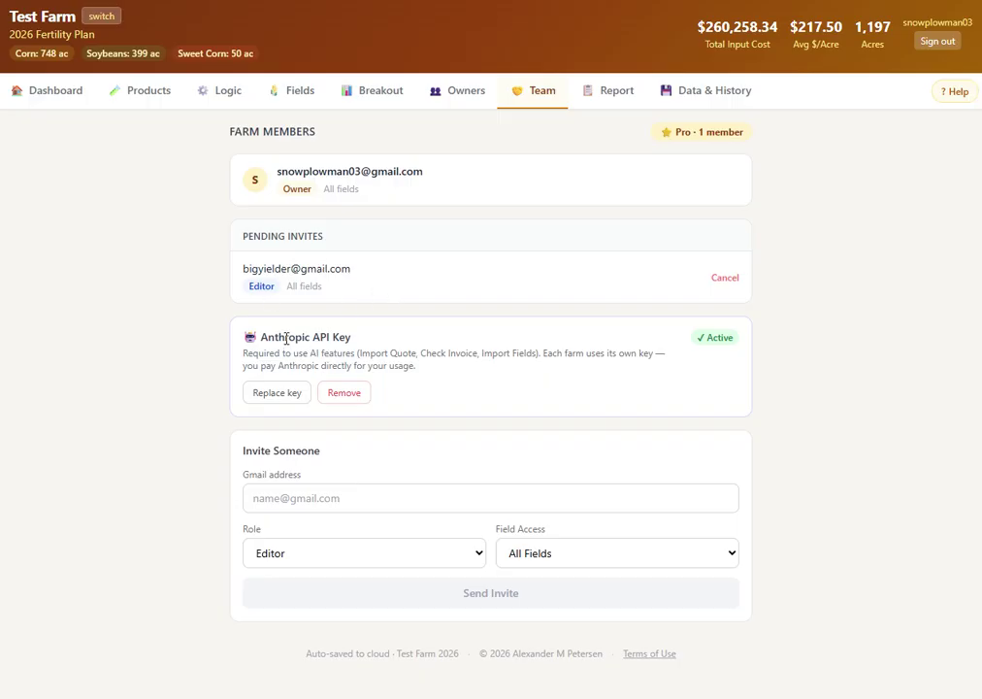
pyautogui.moveTo(286, 337); pyautogui.dragTo(345, 344)
pyautogui.click(478, 376)
pyautogui.click(358, 500)
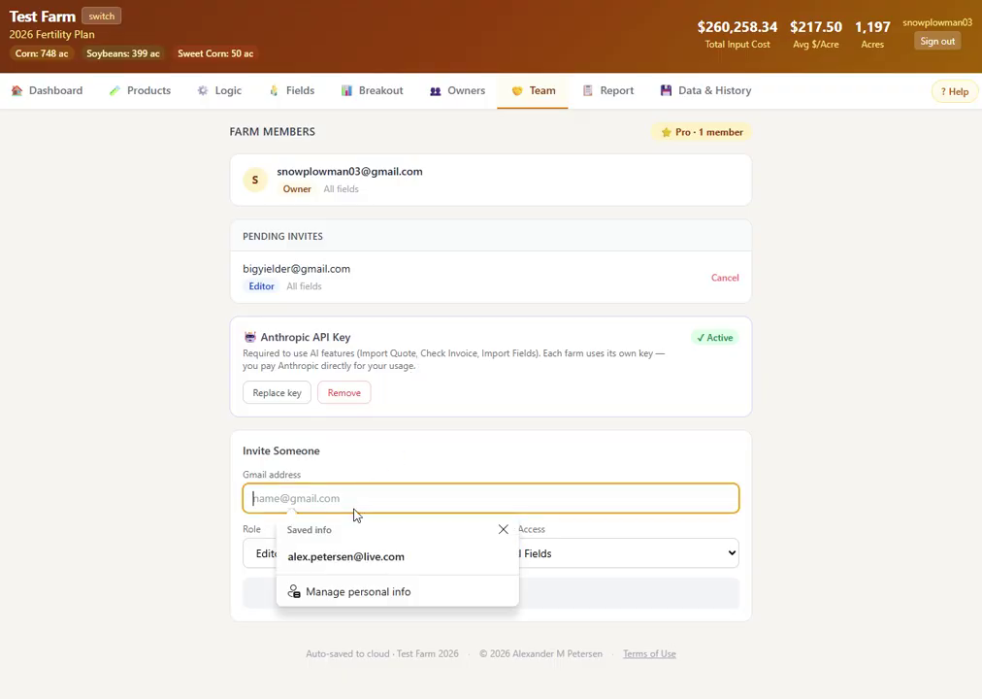
pyautogui.click(230, 501)
pyautogui.click(336, 557)
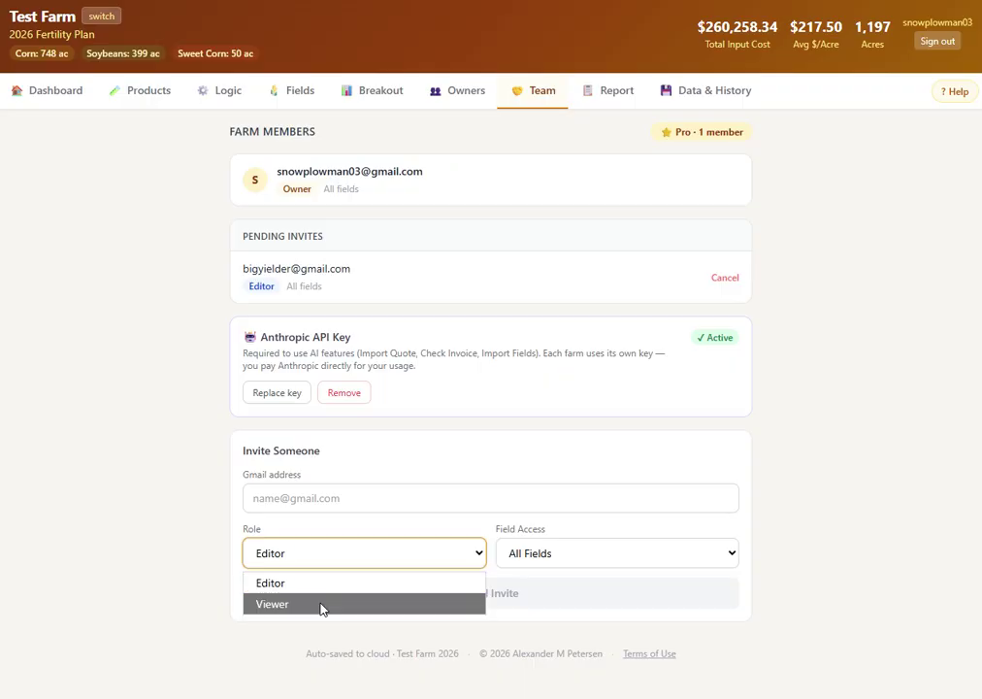
pyautogui.click(339, 497)
pyautogui.click(564, 535)
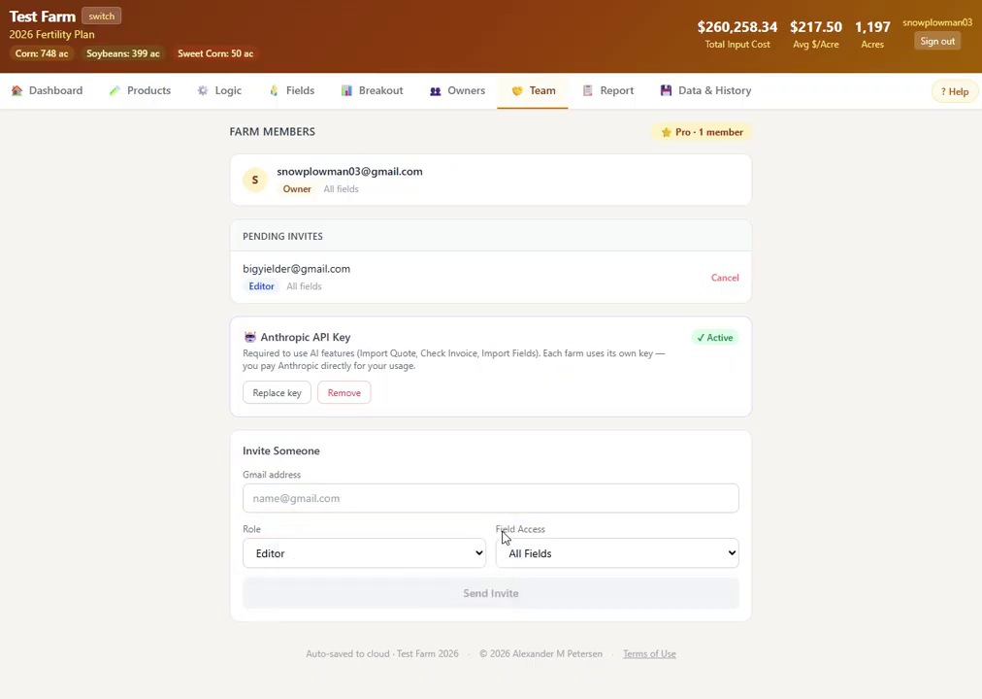
# - Try limiting the invite's field access to selected fields, ticking and unticking the sadf field
pyautogui.click(623, 560)
pyautogui.click(587, 603)
pyautogui.scroll(-2, 529, 570)
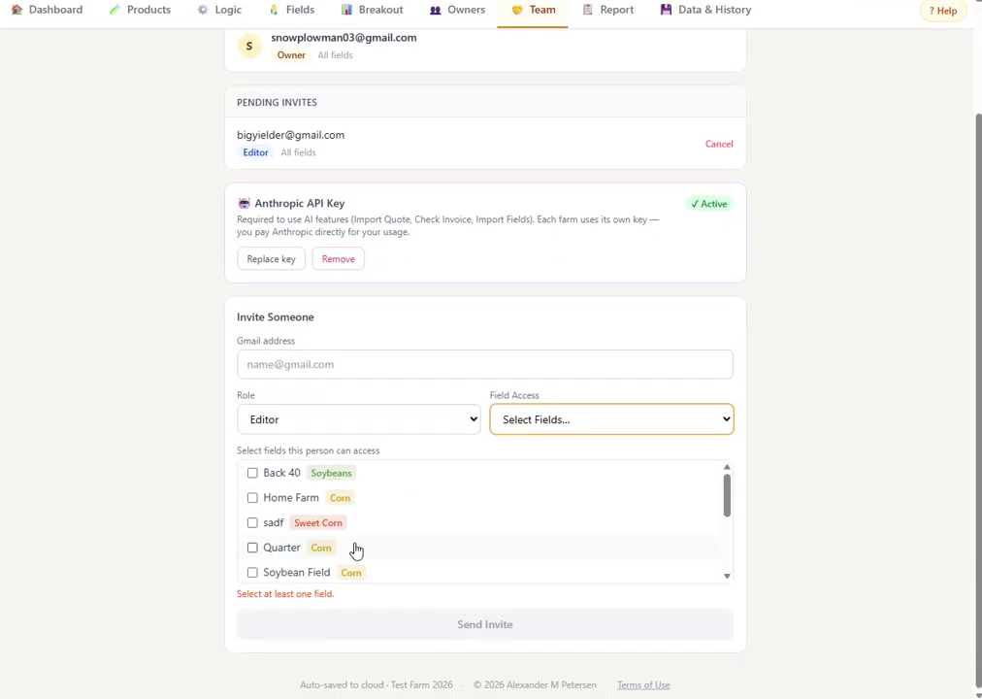
pyautogui.click(252, 504)
pyautogui.click(253, 514)
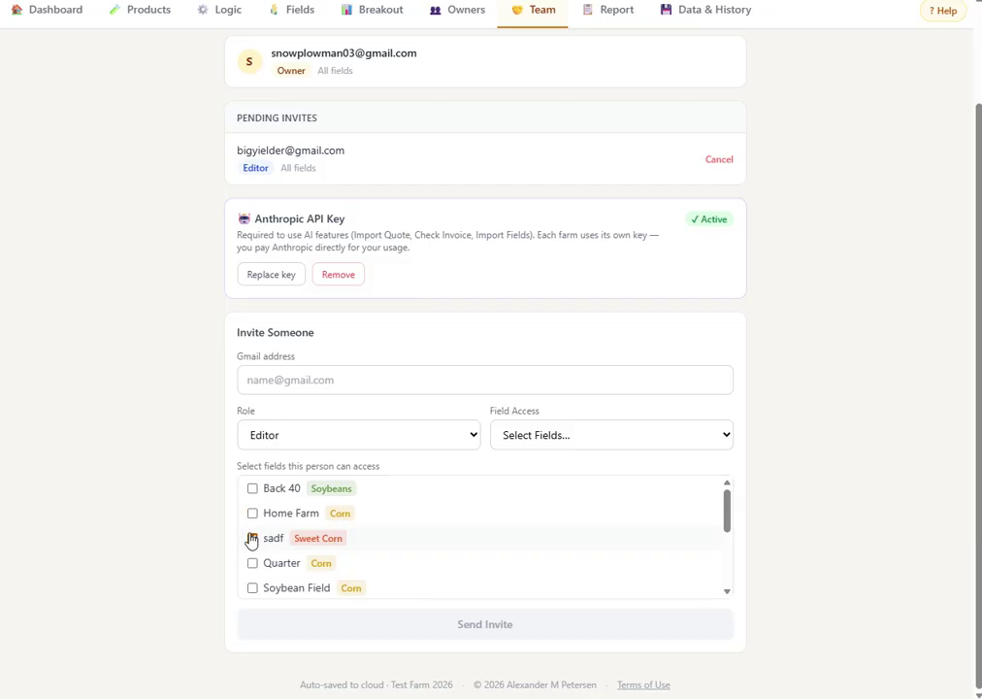
pyautogui.click(252, 538)
pyautogui.scroll(3, 233, 490)
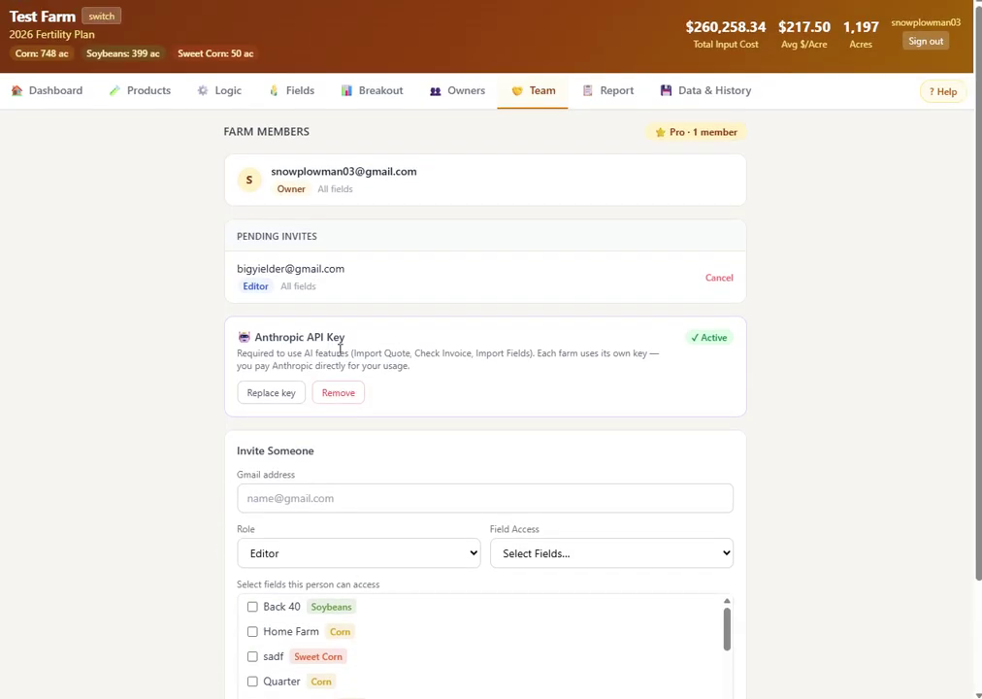
# - Generate a fertility report that includes only the 2023 Corn Plot field
pyautogui.click(610, 97)
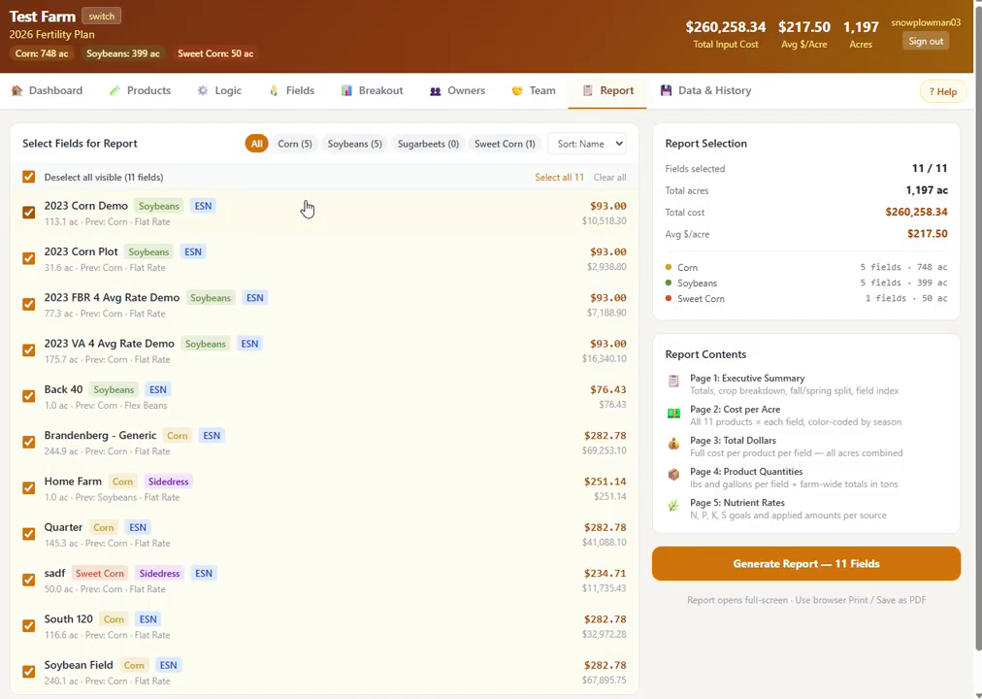
pyautogui.scroll(-1, 306, 209)
pyautogui.click(28, 135)
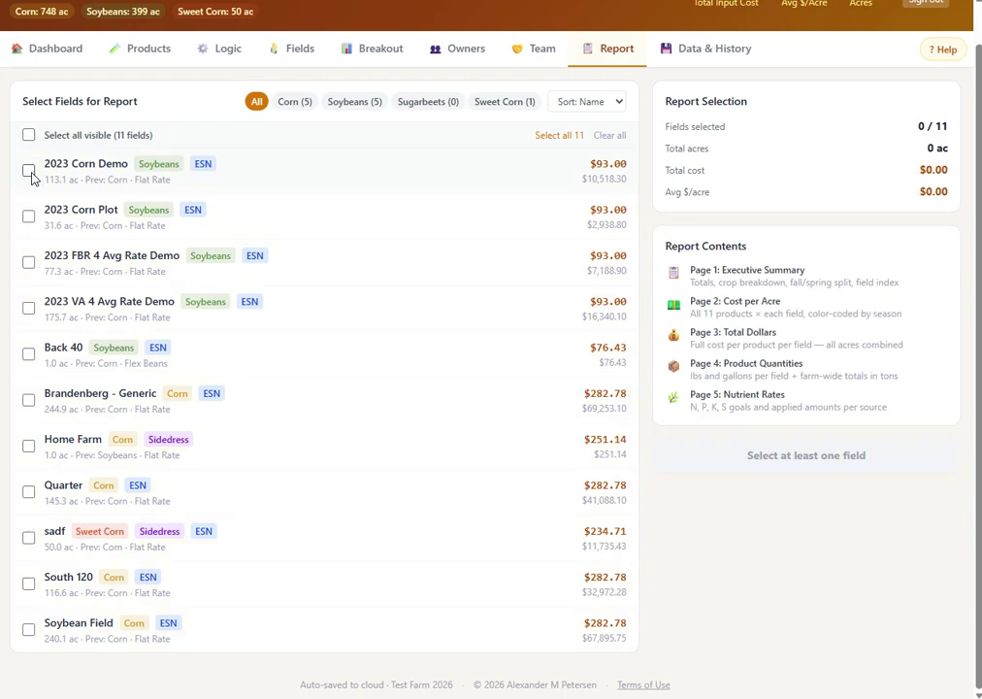
pyautogui.click(28, 215)
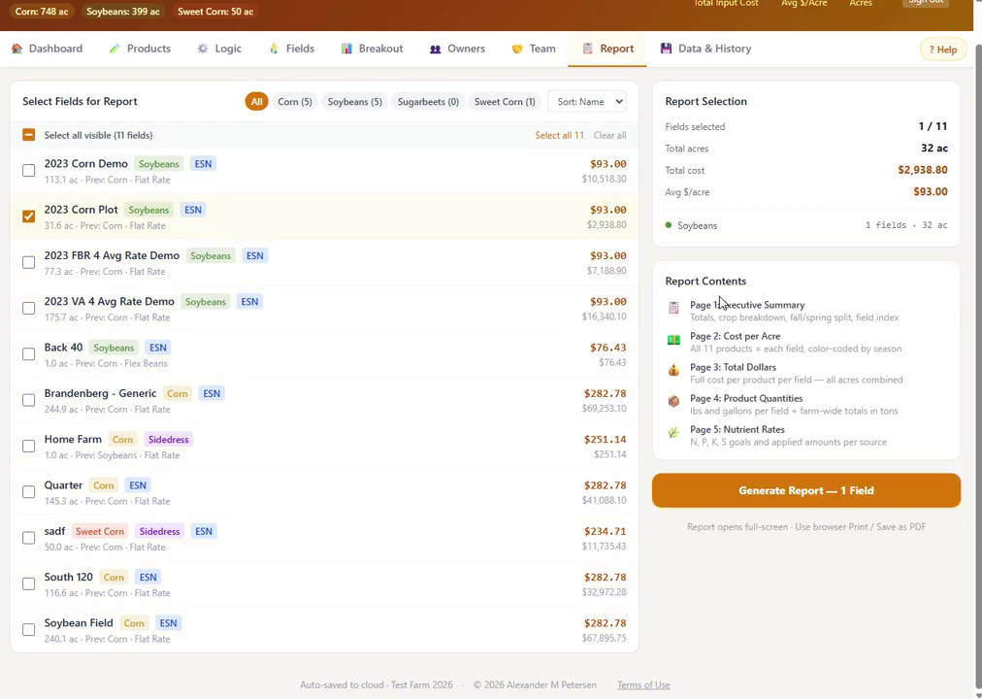
pyautogui.click(798, 491)
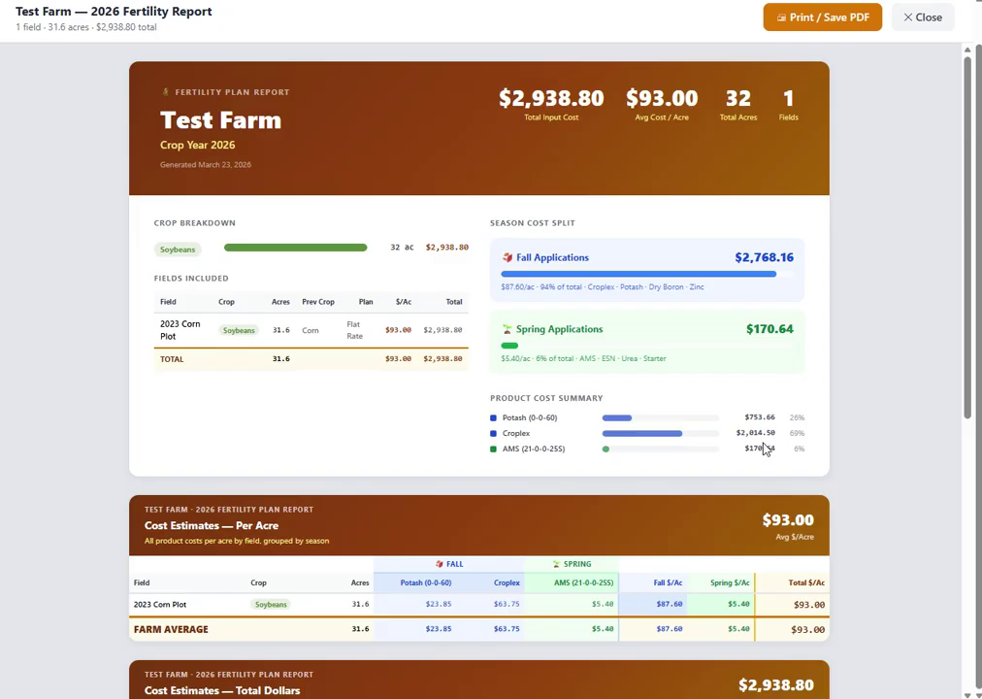
# - Look through the generated report's cost, product quantity and nutrient rate pages, and close it
pyautogui.scroll(-4, 477, 263)
pyautogui.scroll(-1, 479, 264)
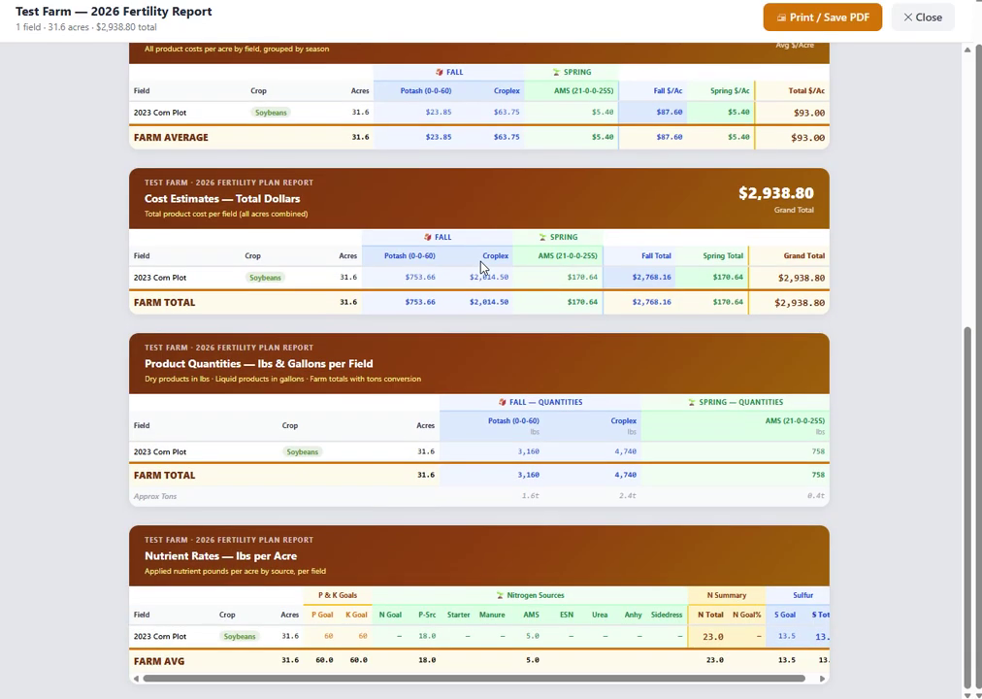
pyautogui.scroll(5, 480, 264)
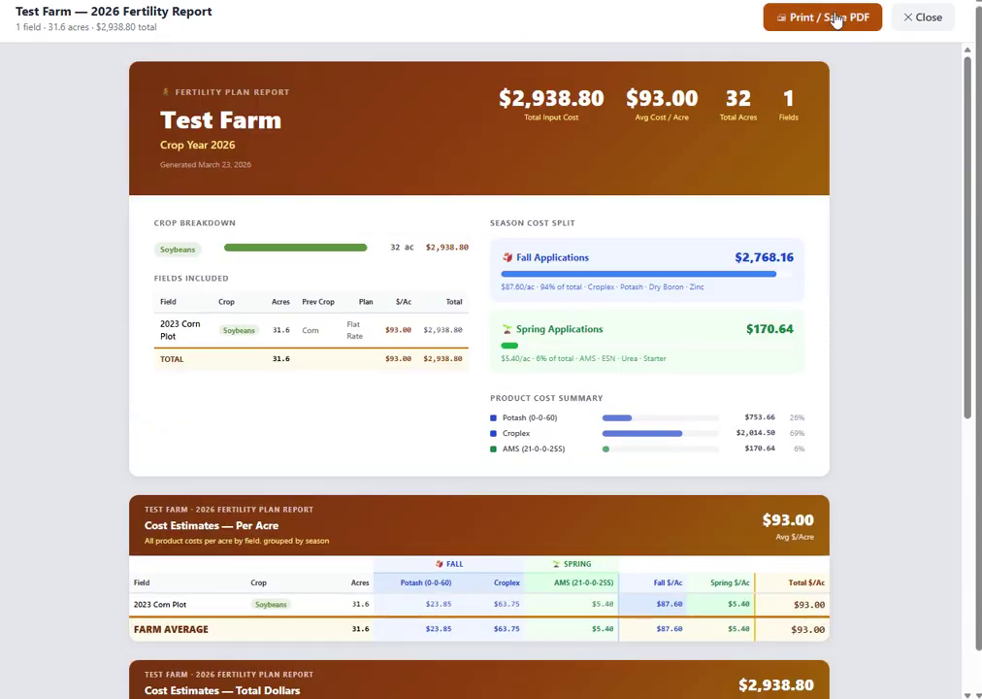
pyautogui.click(922, 23)
# - Examine the plan's export and import options, the advance-to-next-year section and the year archives
pyautogui.click(695, 90)
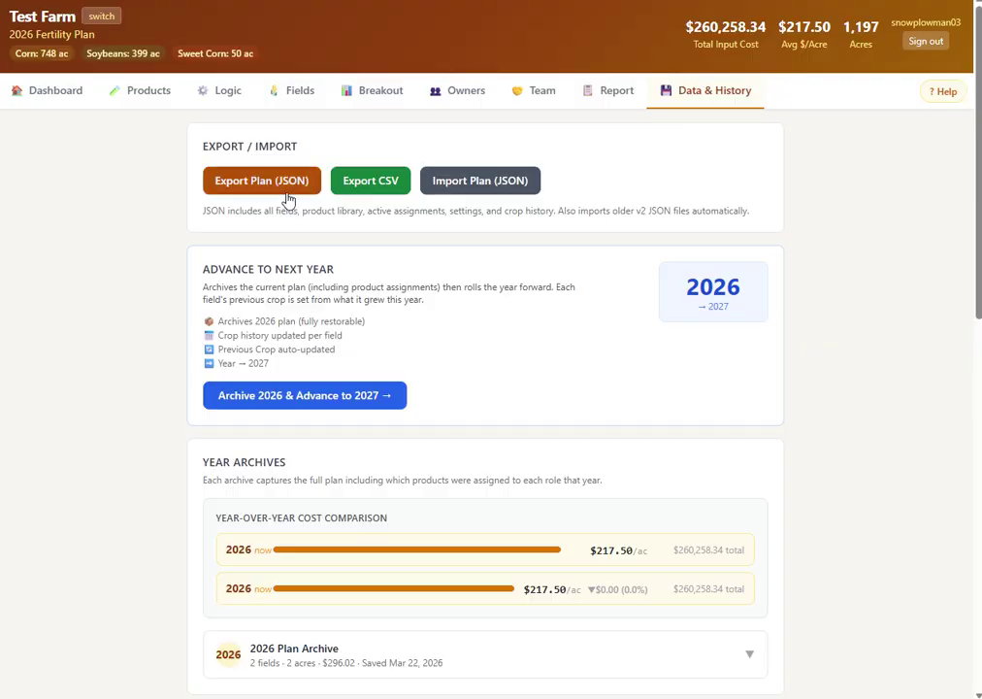
pyautogui.scroll(-1, 435, 256)
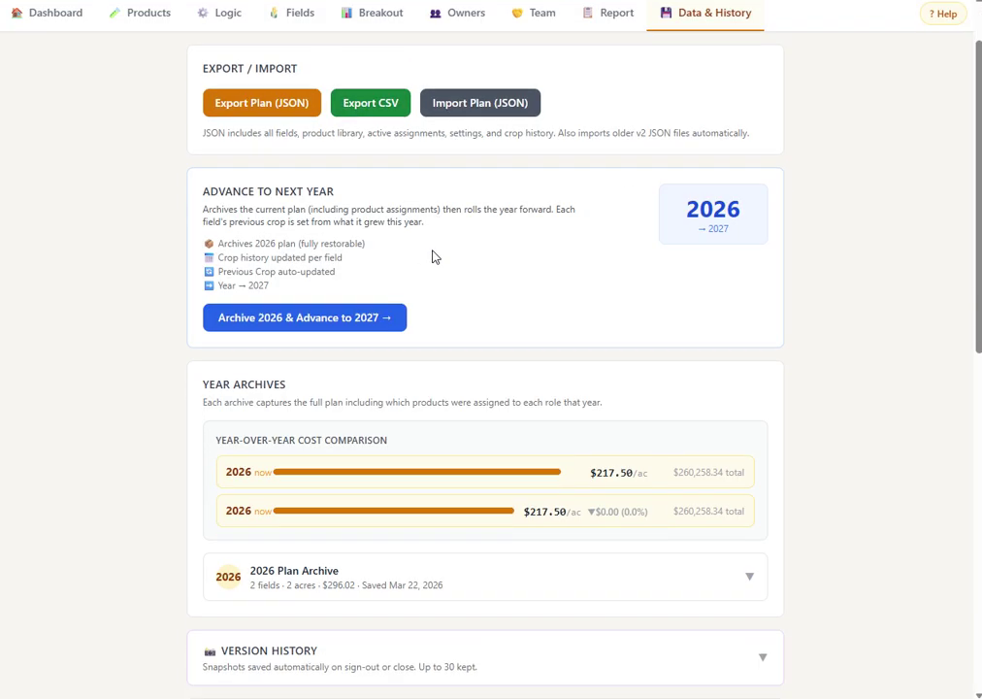
pyautogui.scroll(-1, 454, 272)
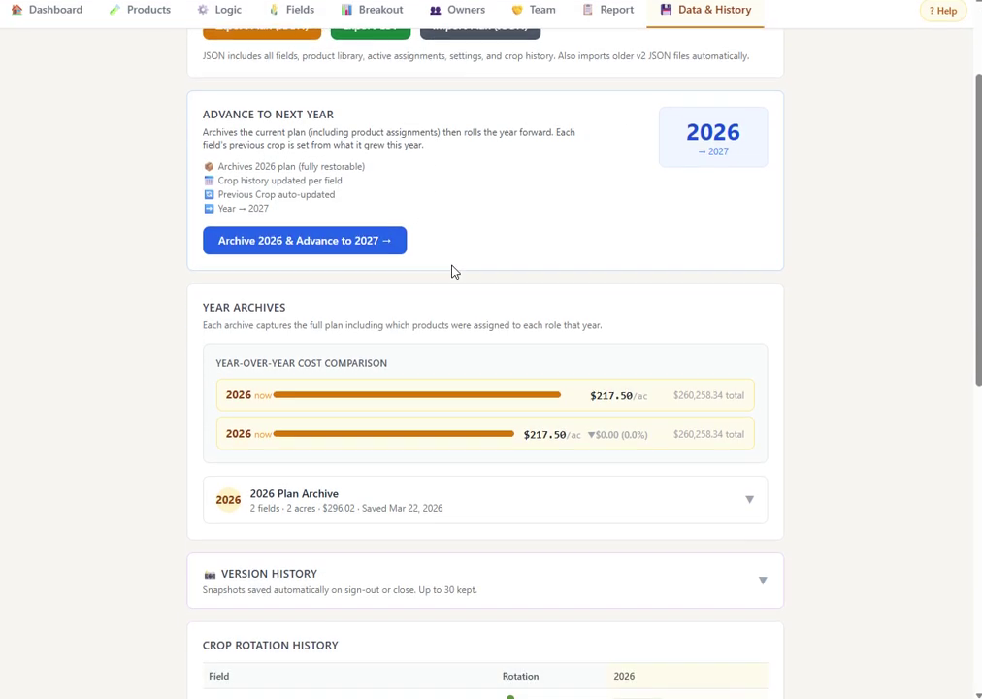
pyautogui.scroll(-3, 143, 286)
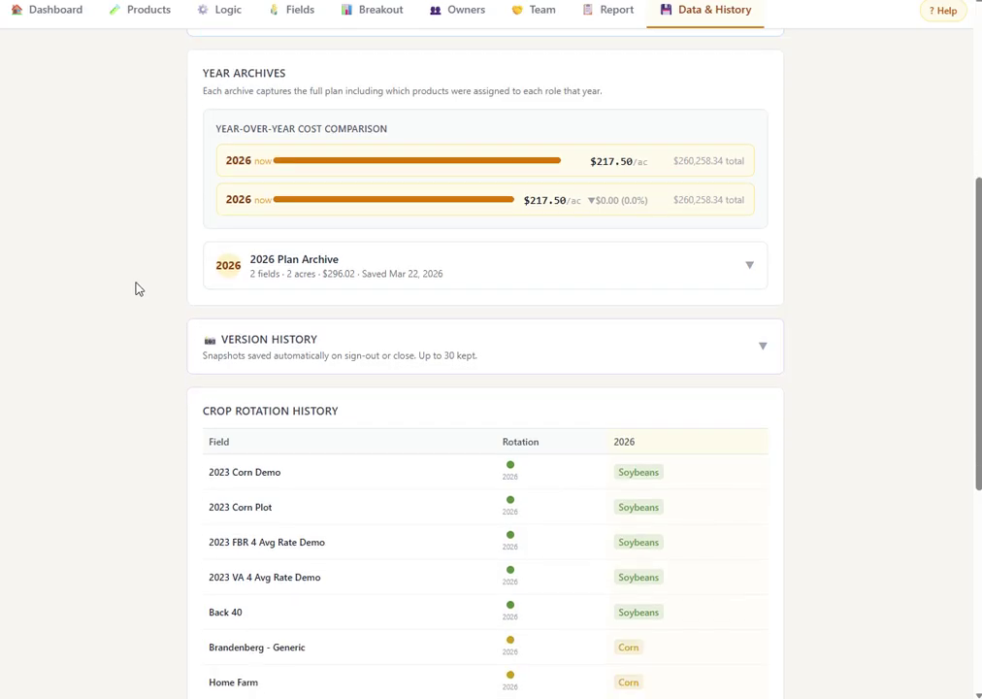
# - Expand the version history, look through the saved snapshots and collapse it again
pyautogui.click(406, 357)
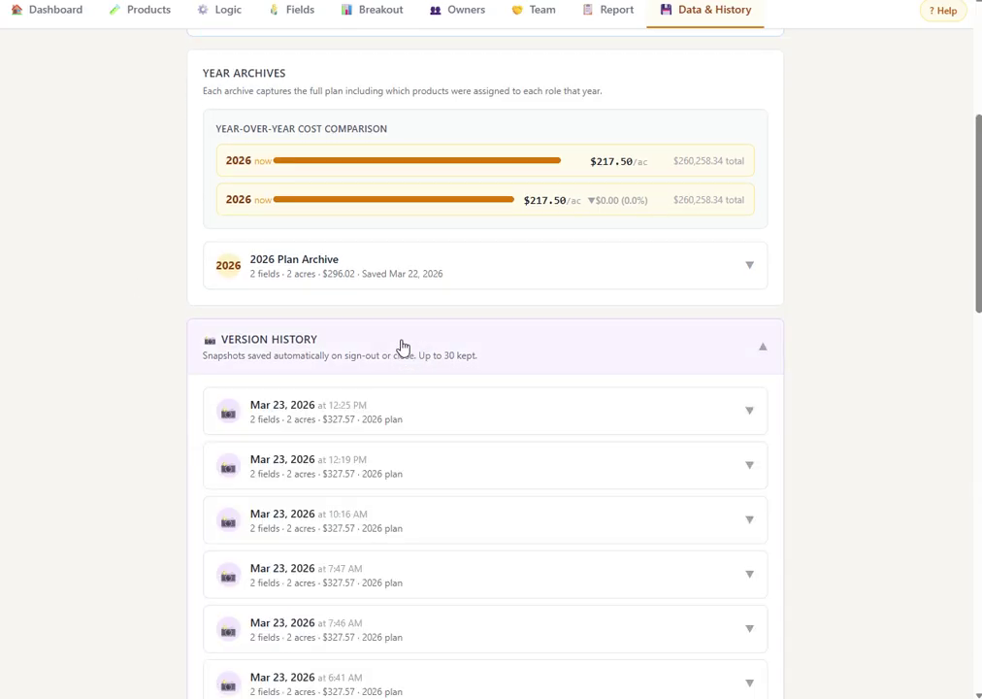
pyautogui.scroll(-3, 404, 346)
pyautogui.scroll(-1, 287, 348)
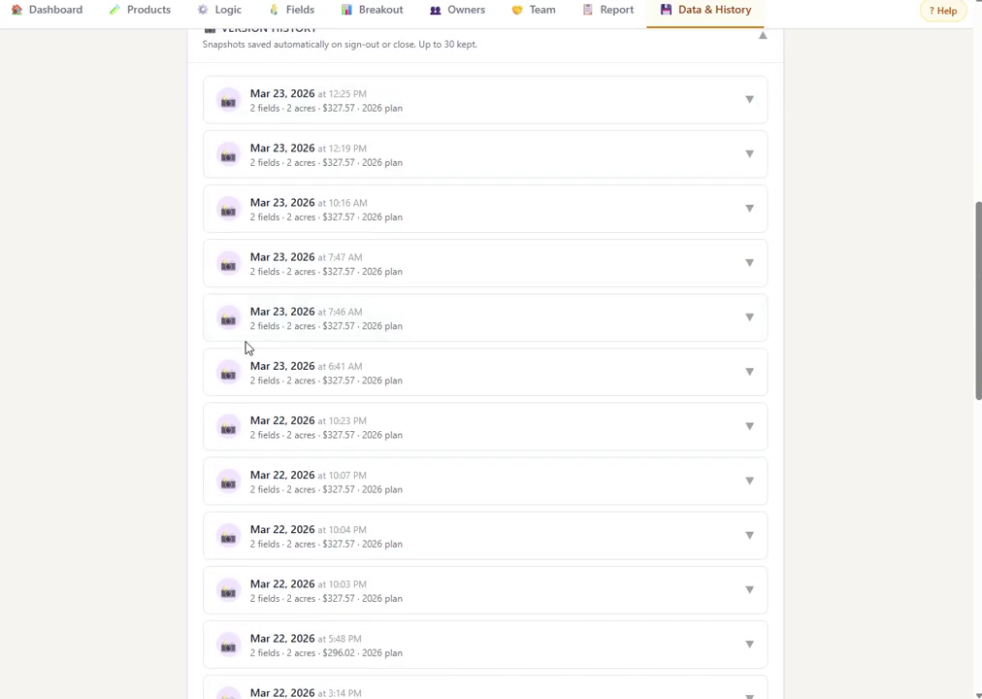
pyautogui.scroll(3, 456, 281)
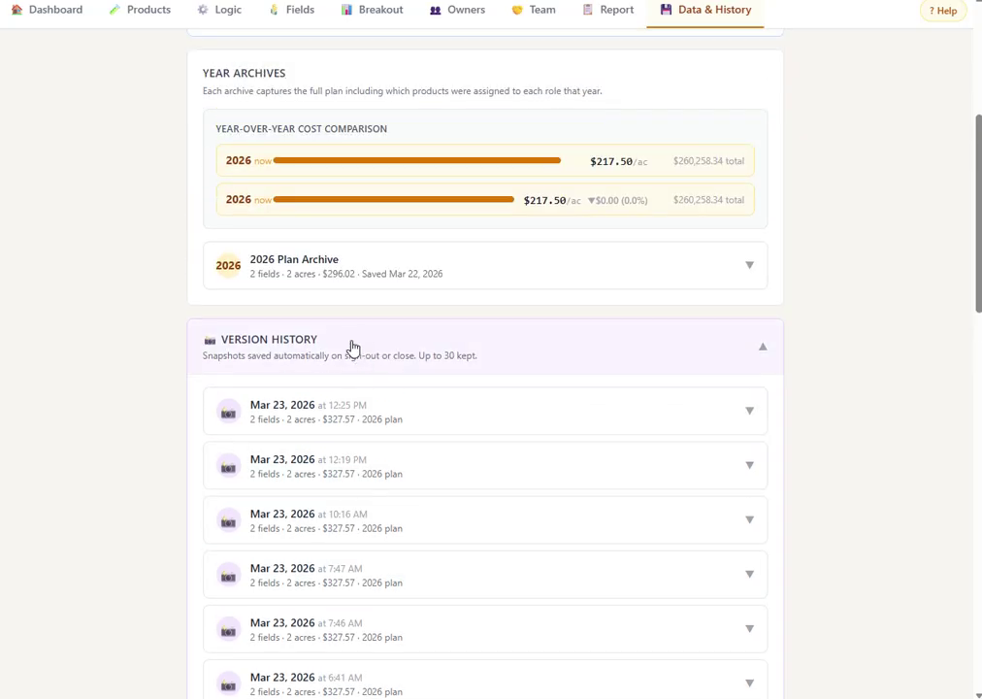
pyautogui.click(352, 347)
# - Examine the crop rotation history per field and the AI document reading tools
pyautogui.scroll(-3, 178, 355)
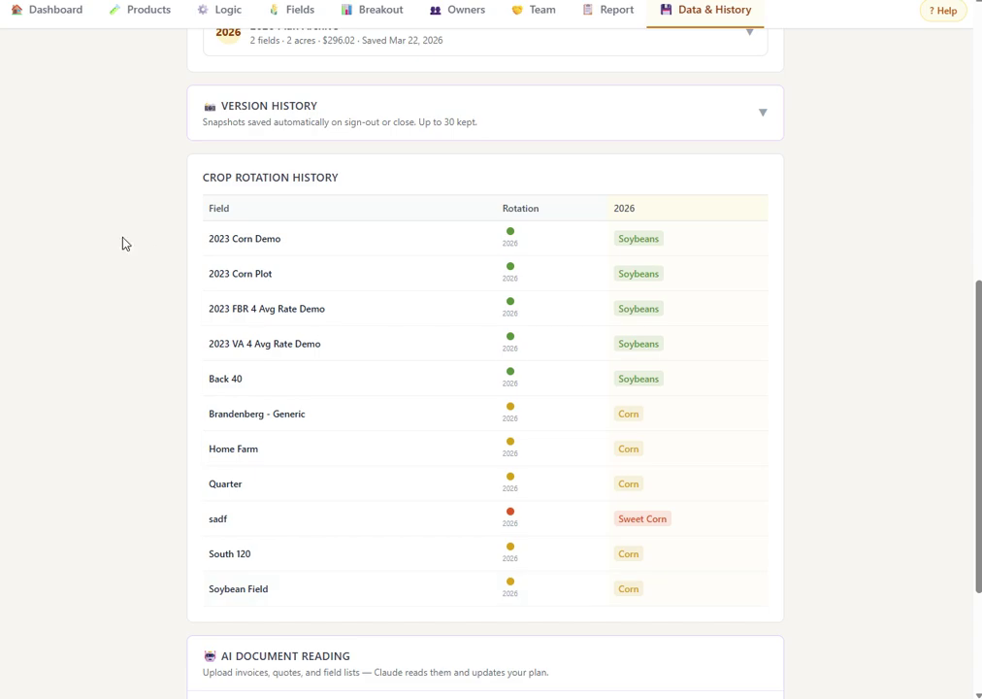
pyautogui.scroll(-3, 123, 244)
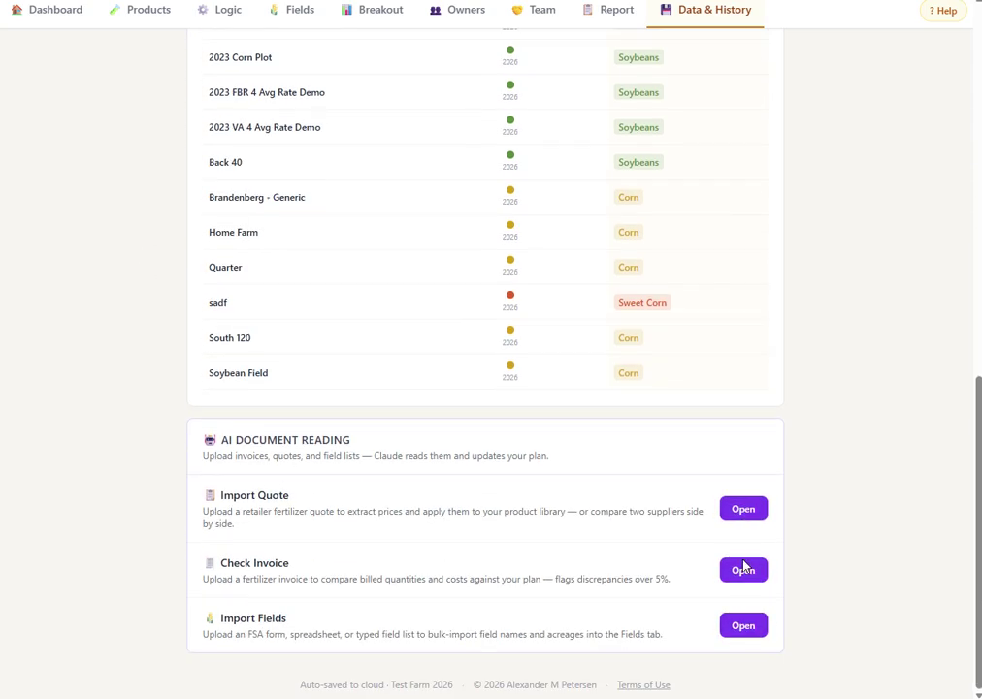
pyautogui.scroll(10, 666, 556)
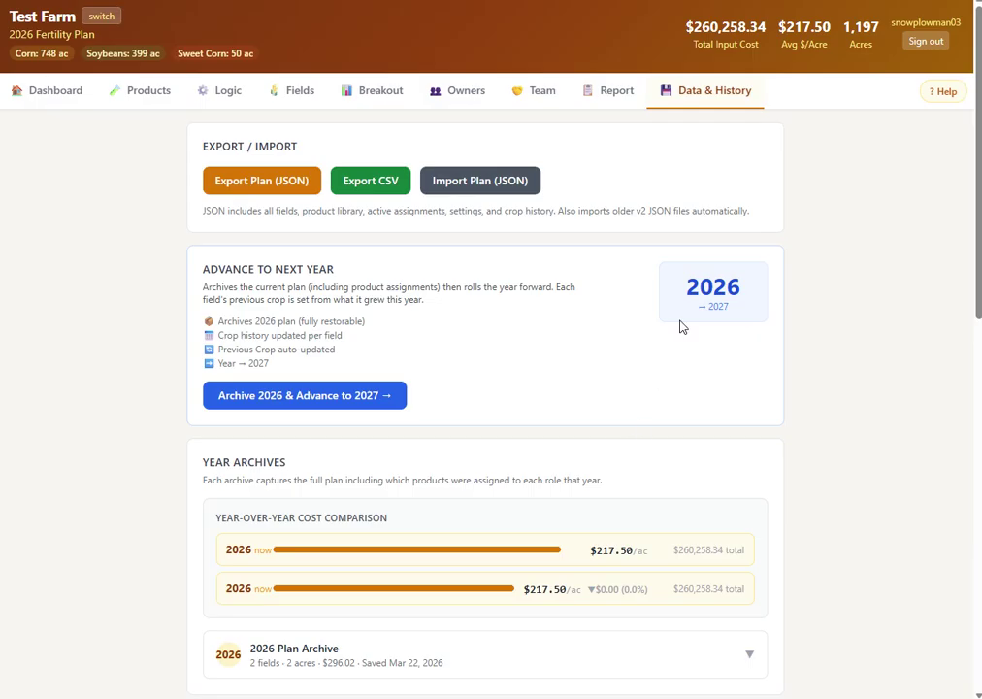
# - Browse the Help Guide's Owners, Data & History, Calculation Reference, Logic and Products sections, close it and return to the dashboard
pyautogui.click(946, 92)
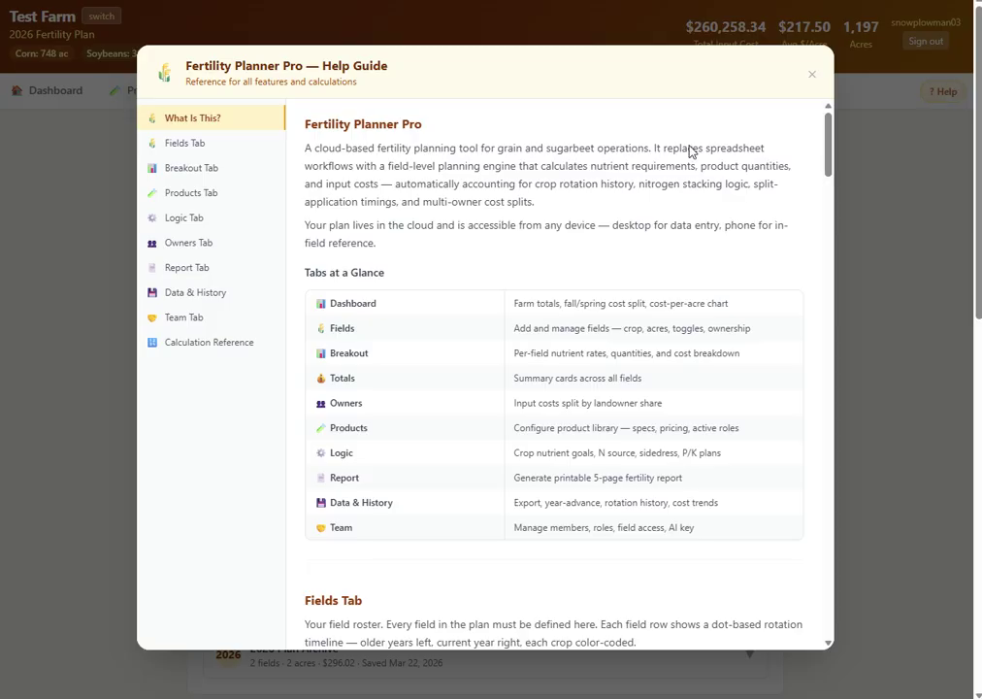
pyautogui.click(220, 242)
pyautogui.click(199, 293)
pyautogui.click(226, 341)
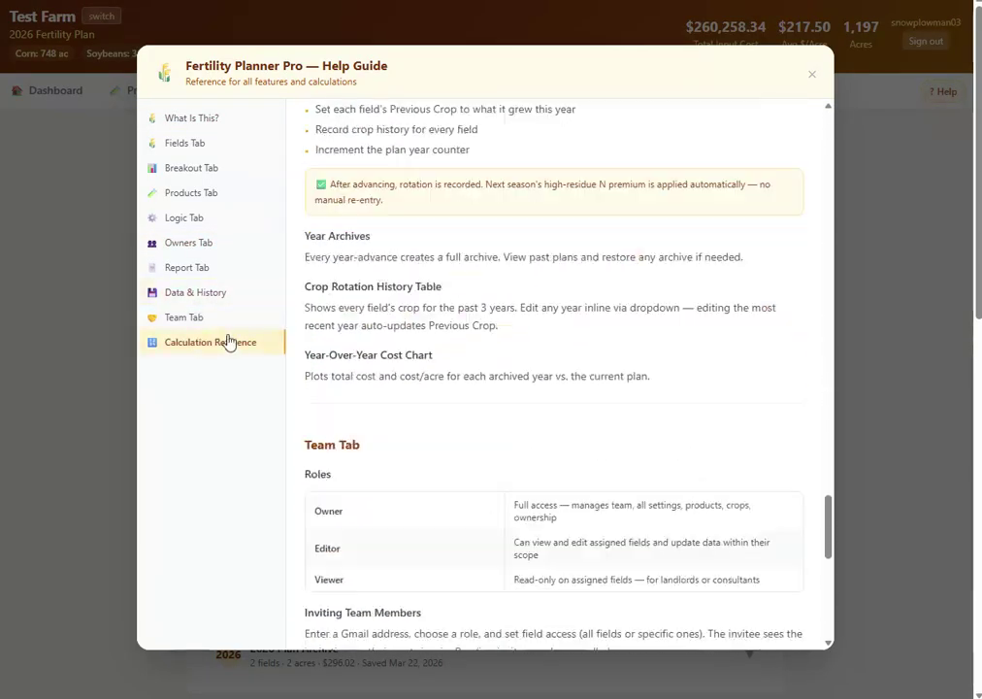
pyautogui.click(195, 217)
pyautogui.click(199, 193)
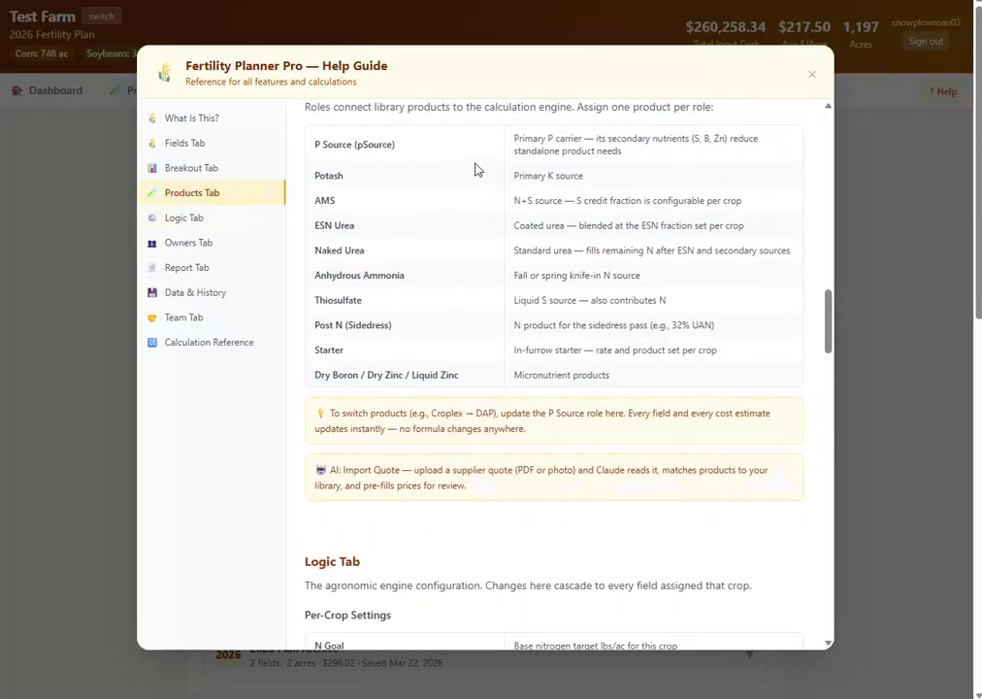
pyautogui.click(813, 78)
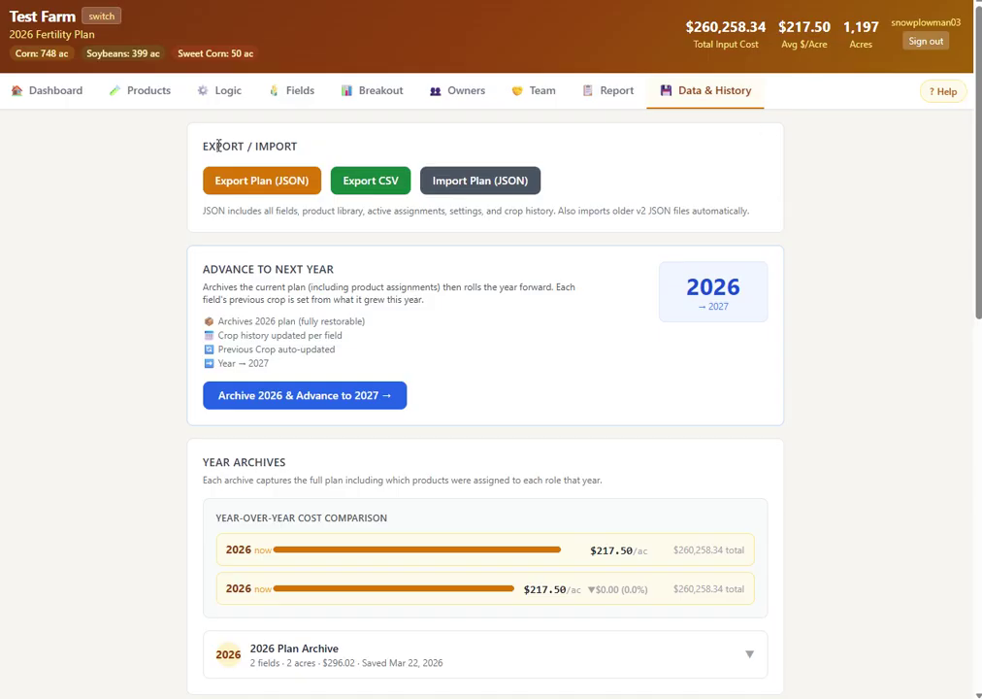
pyautogui.click(80, 91)
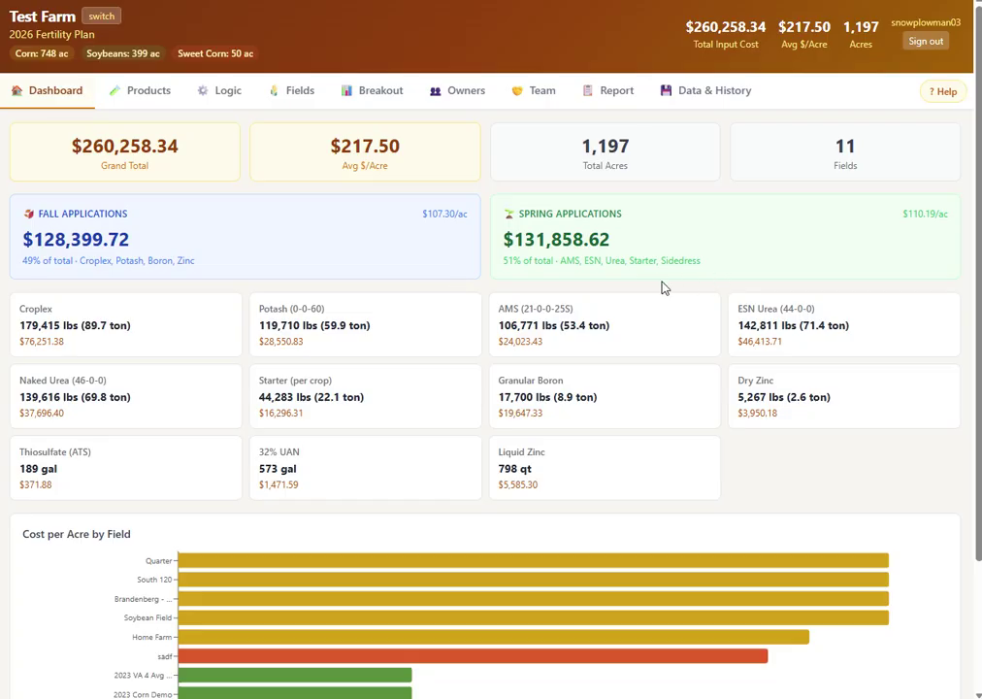